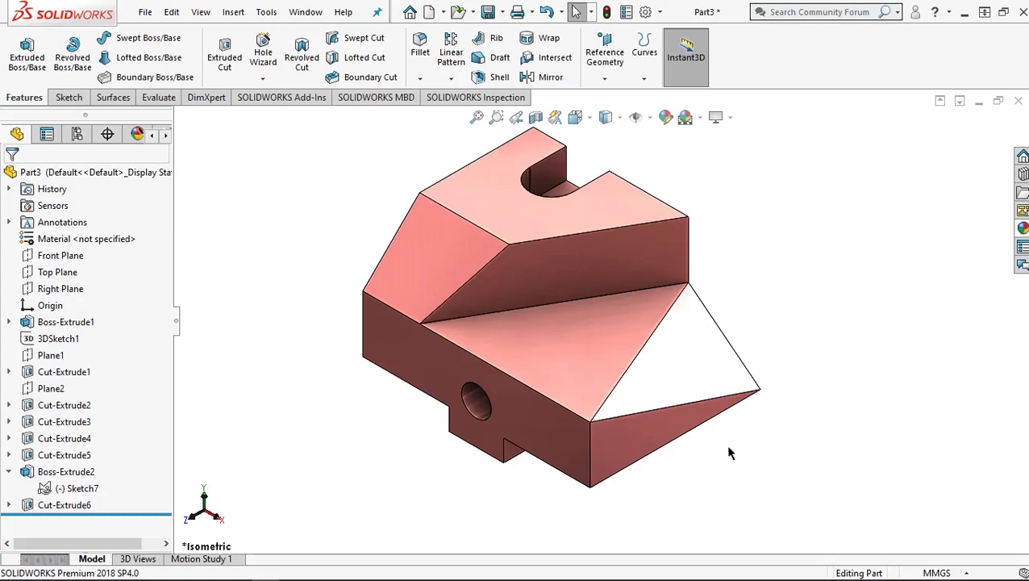
Step: Orbit the finished pink angled block to inspect its faces, then return to isometric view
{"action": "mouse_move", "coordinate": [725, 448]}
{"action": "middle_mouse_down"}
{"action": "mouse_move", "coordinate": [378, 510]}
{"action": "mouse_move", "coordinate": [253, 516]}
{"action": "middle_mouse_up"}
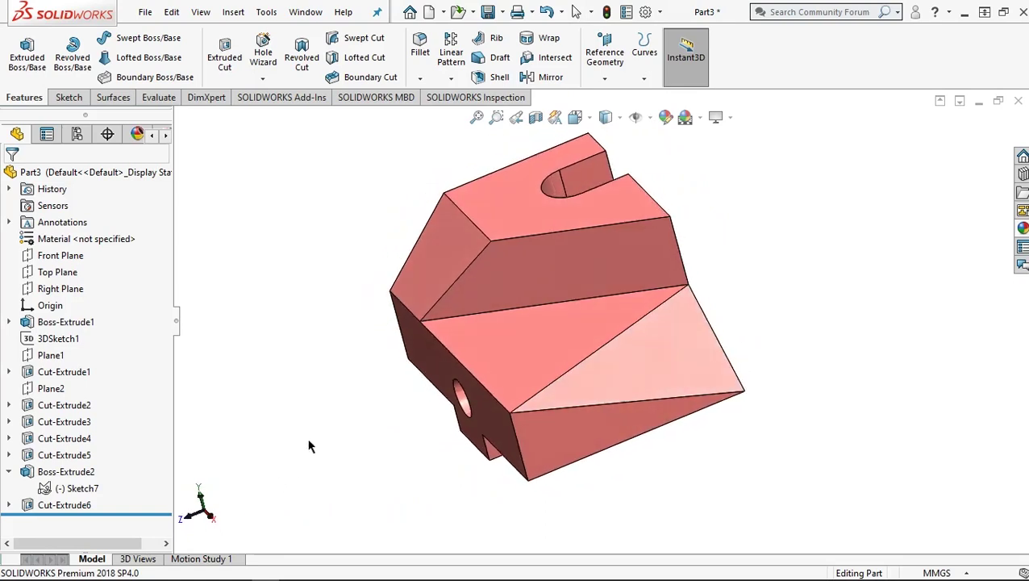
{"action": "mouse_move", "coordinate": [741, 476]}
{"action": "middle_mouse_down"}
{"action": "mouse_move", "coordinate": [750, 280]}
{"action": "mouse_move", "coordinate": [730, 415]}
{"action": "mouse_move", "coordinate": [597, 436]}
{"action": "mouse_move", "coordinate": [471, 477]}
{"action": "mouse_move", "coordinate": [427, 421]}
{"action": "mouse_move", "coordinate": [391, 438]}
{"action": "middle_mouse_up"}
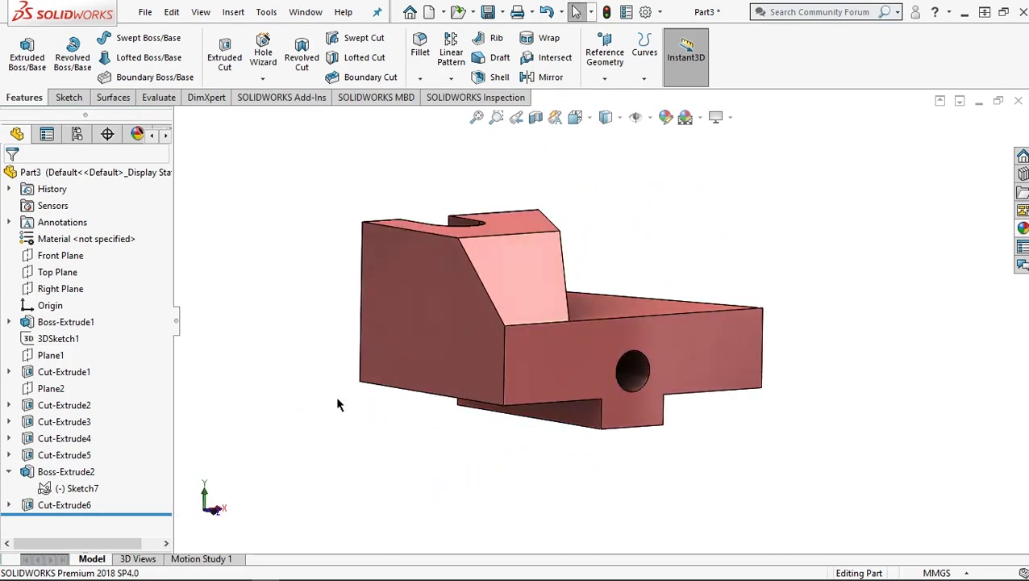
{"action": "key", "text": "ctrl+7"}
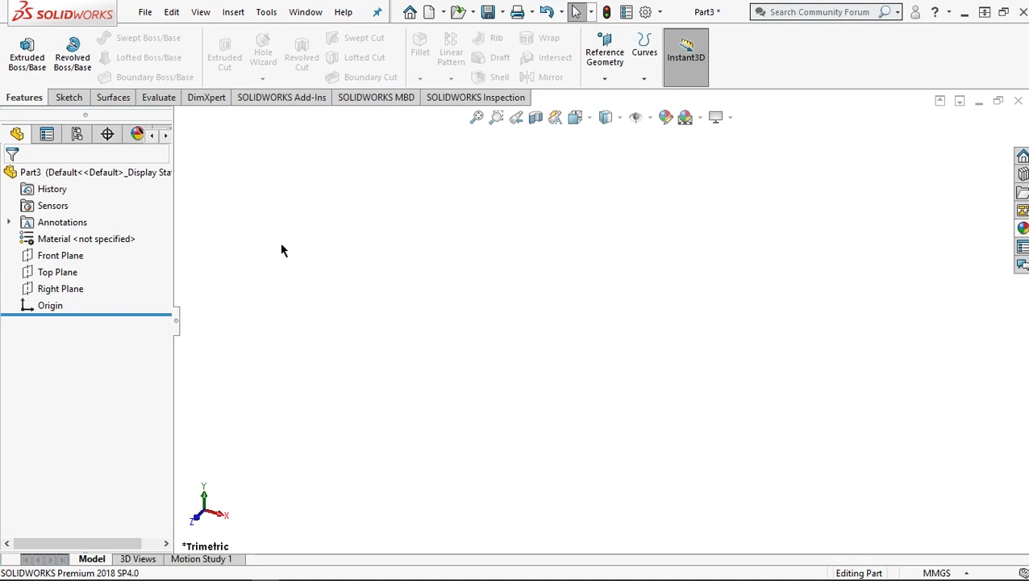
Step: Start a sketch on the Top Plane and draw a center rectangle on the origin
{"action": "left_click", "coordinate": [69, 273]}
{"action": "left_click", "coordinate": [146, 244]}
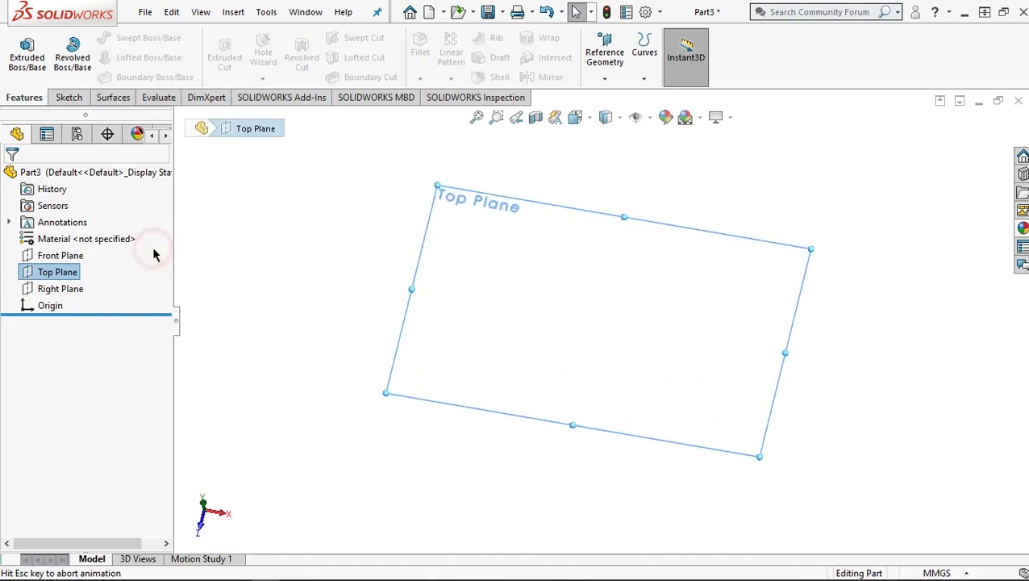
{"action": "left_click", "coordinate": [73, 97]}
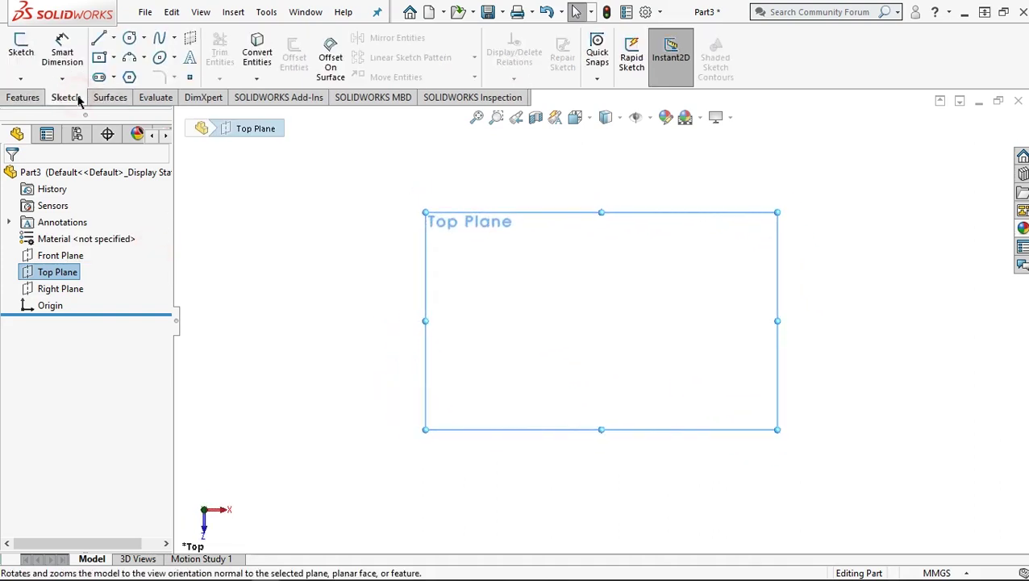
{"action": "left_click", "coordinate": [113, 58]}
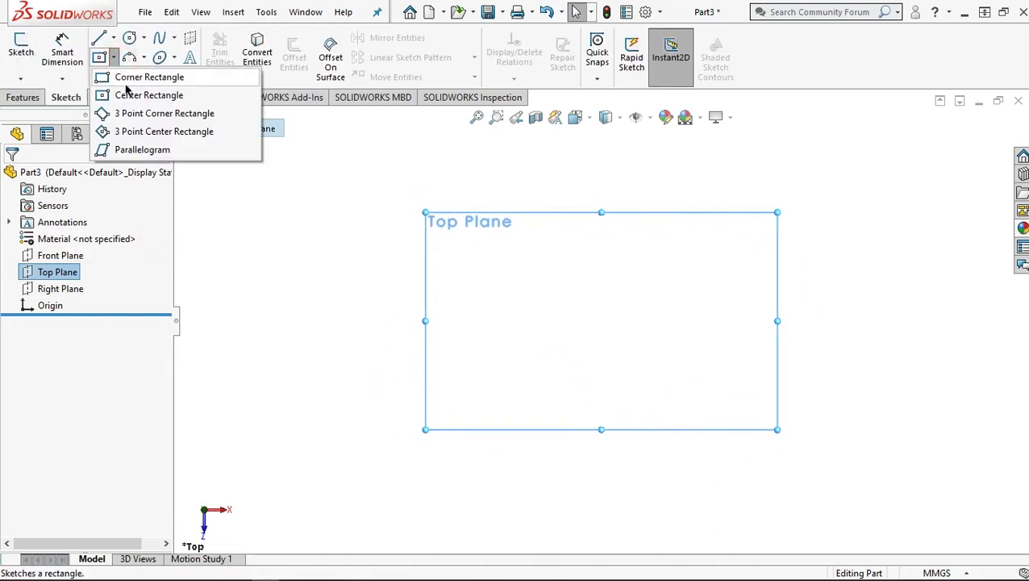
{"action": "left_click", "coordinate": [135, 97]}
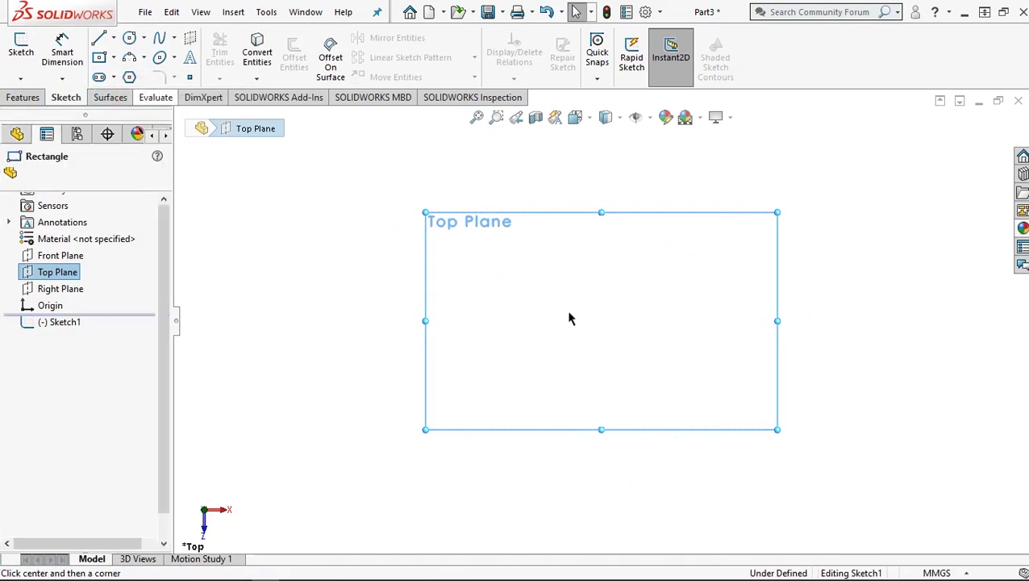
{"action": "left_click", "coordinate": [737, 414]}
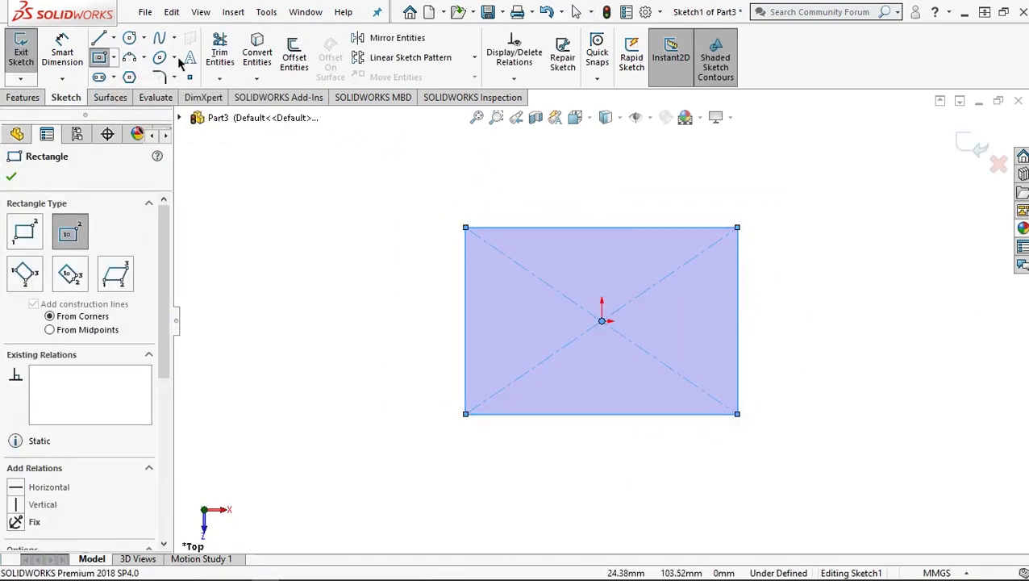
Step: Dimension the rectangle 100 mm wide and 75 mm tall
{"action": "left_click", "coordinate": [62, 53]}
{"action": "left_click", "coordinate": [601, 229]}
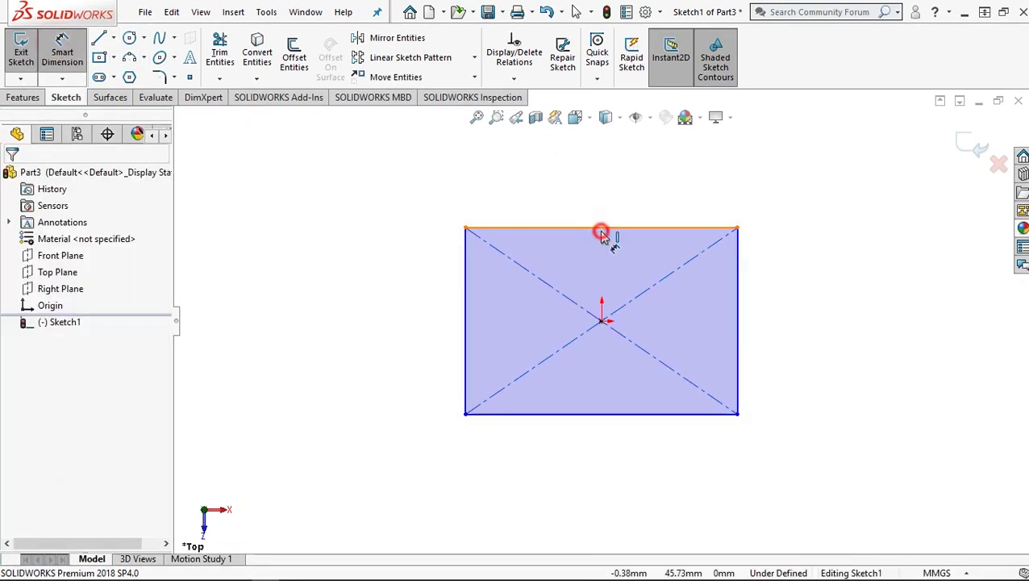
{"action": "left_click", "coordinate": [599, 190]}
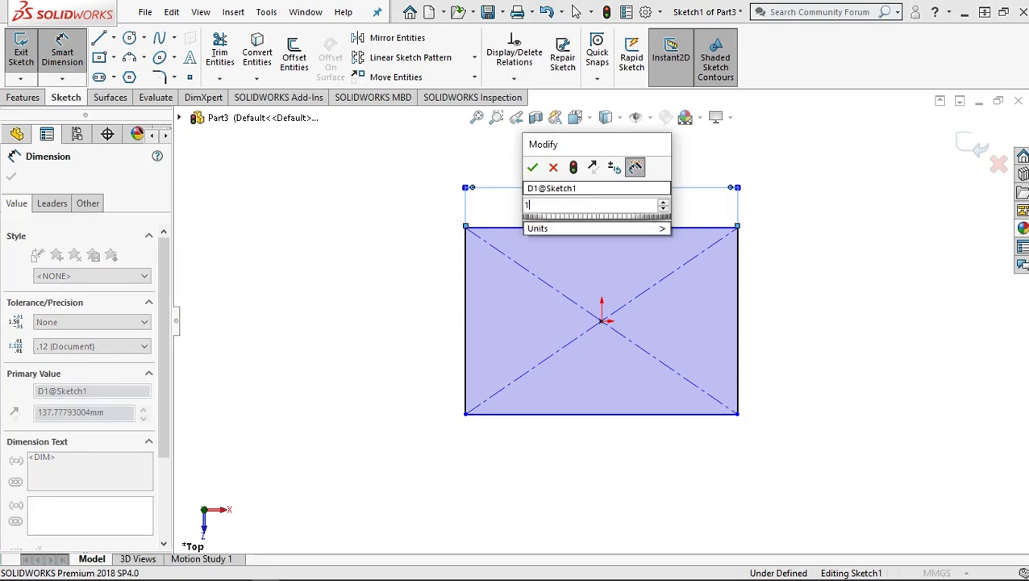
{"action": "type", "text": "100"}
{"action": "key", "text": "Return"}
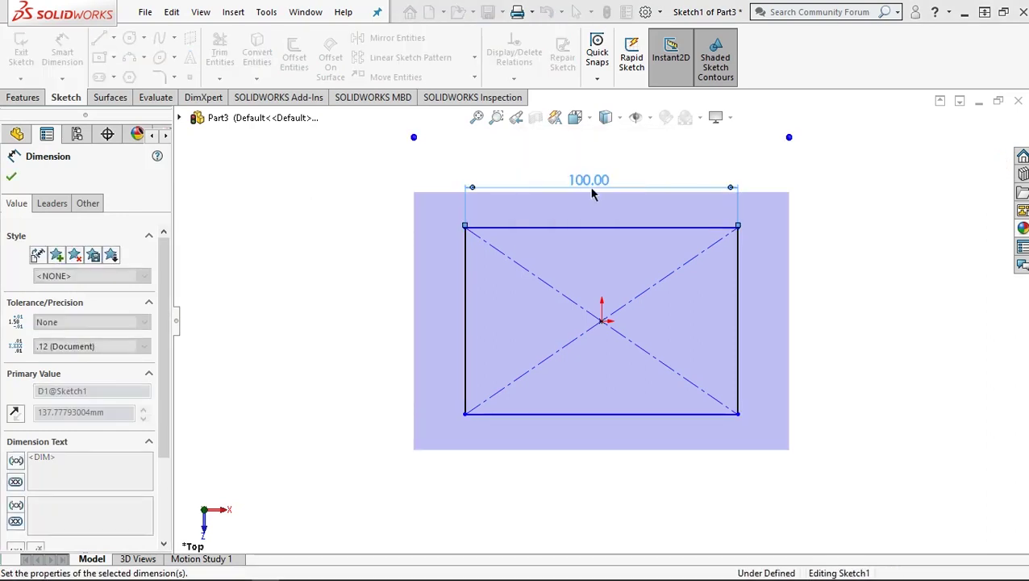
{"action": "left_click", "coordinate": [467, 287]}
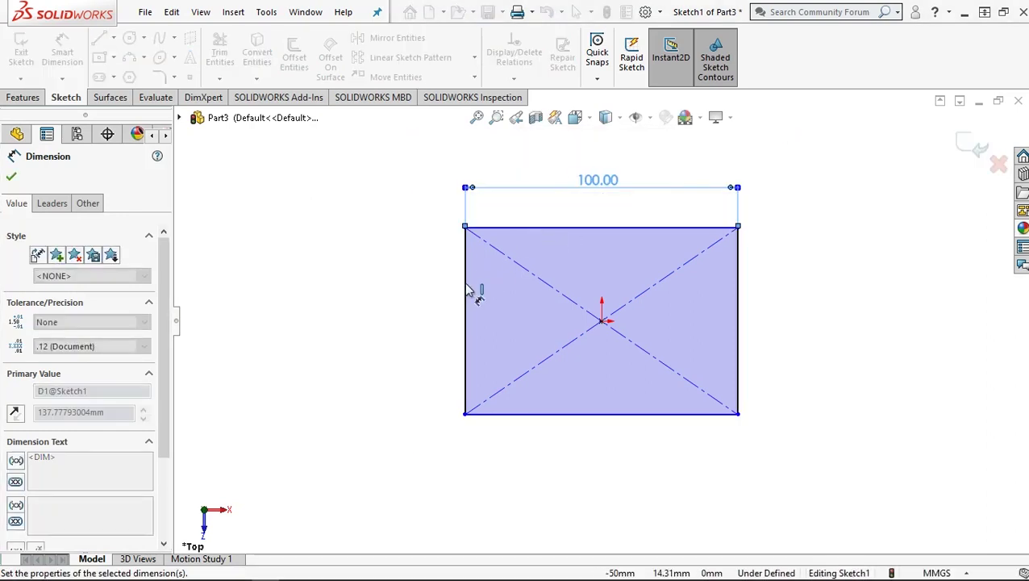
{"action": "left_click", "coordinate": [411, 297]}
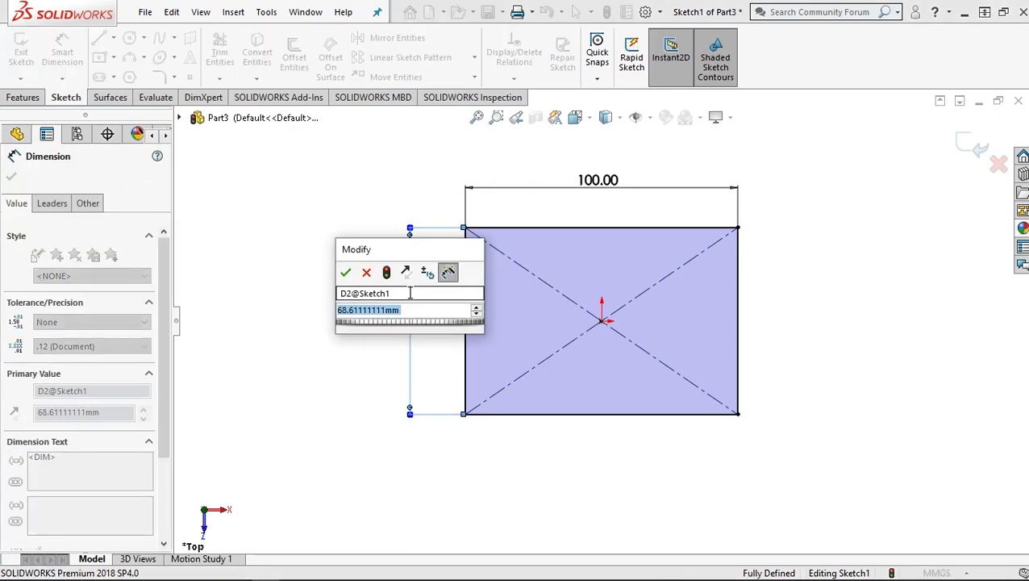
{"action": "type", "text": "68"}
{"action": "key", "text": "Escape"}
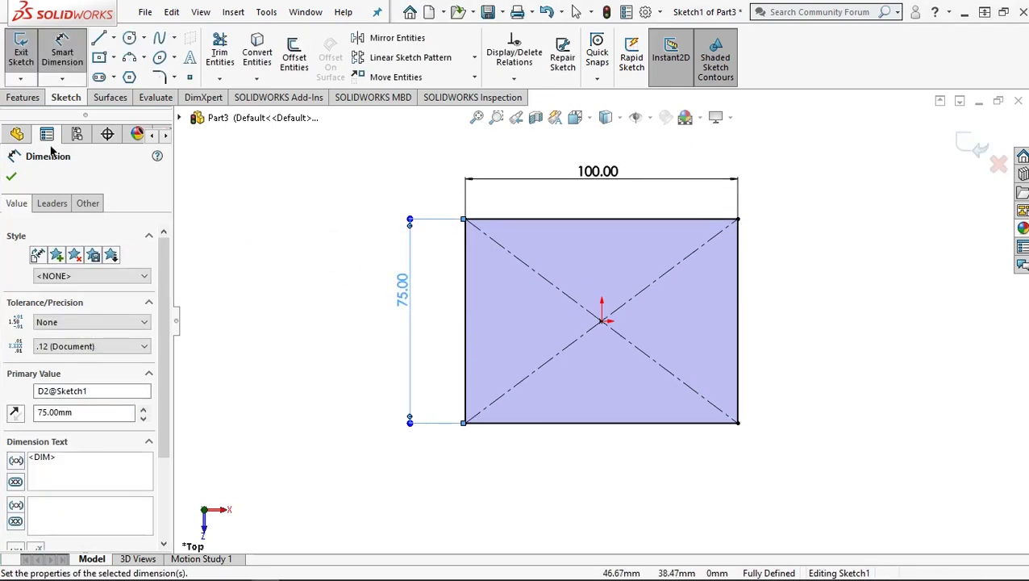
{"action": "left_click", "coordinate": [22, 97]}
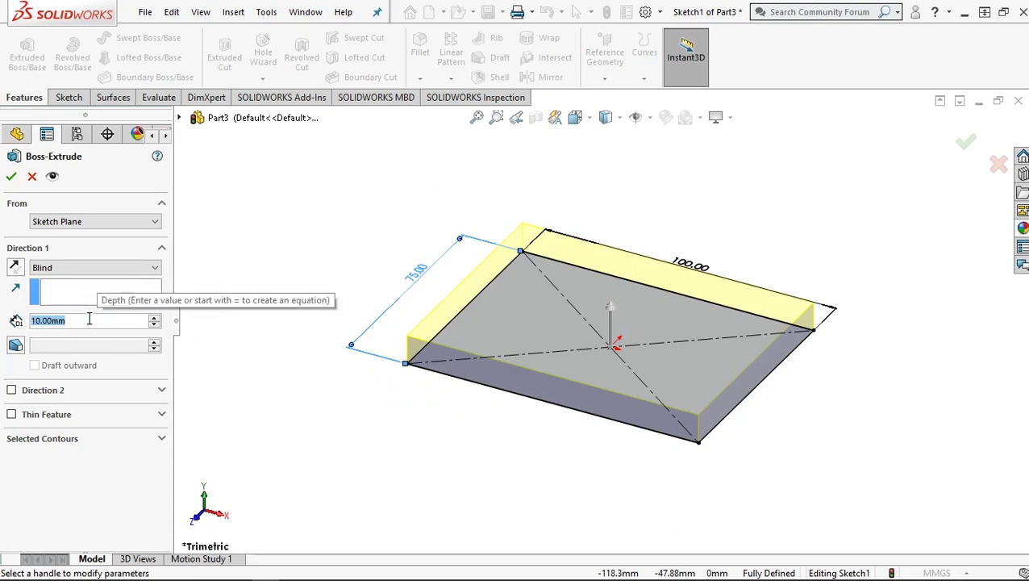
Step: Extrude the rectangle 50 mm deep into a 100 × 75 × 50 mm block
{"action": "type", "text": "5"}
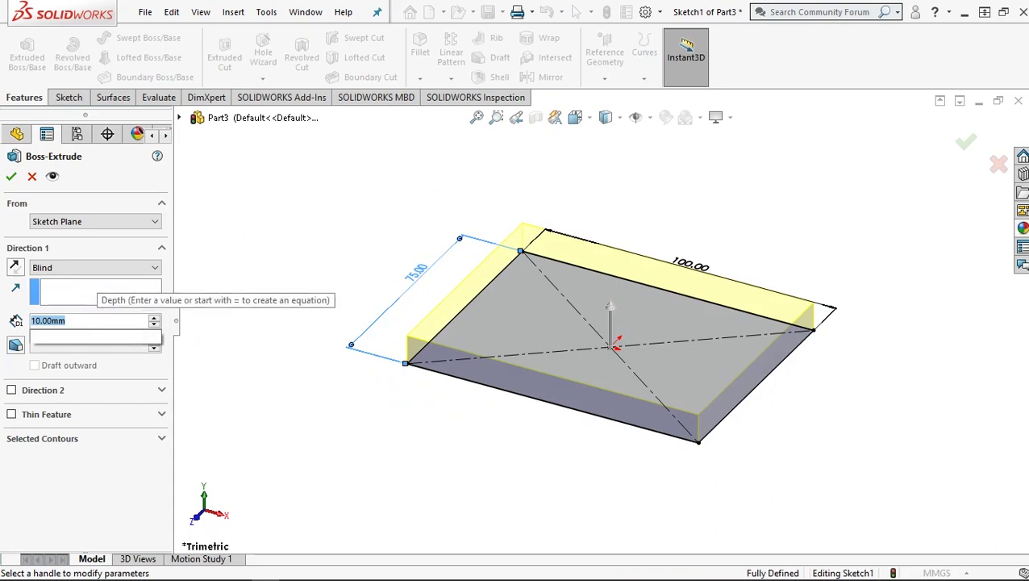
{"action": "type", "text": "0"}
{"action": "left_click", "coordinate": [339, 251]}
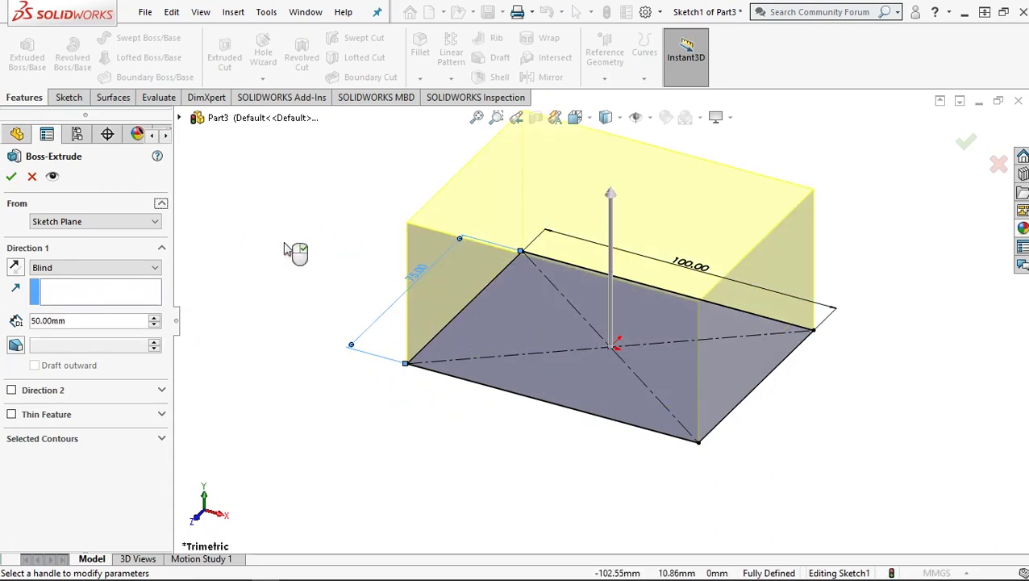
{"action": "left_click", "coordinate": [12, 176]}
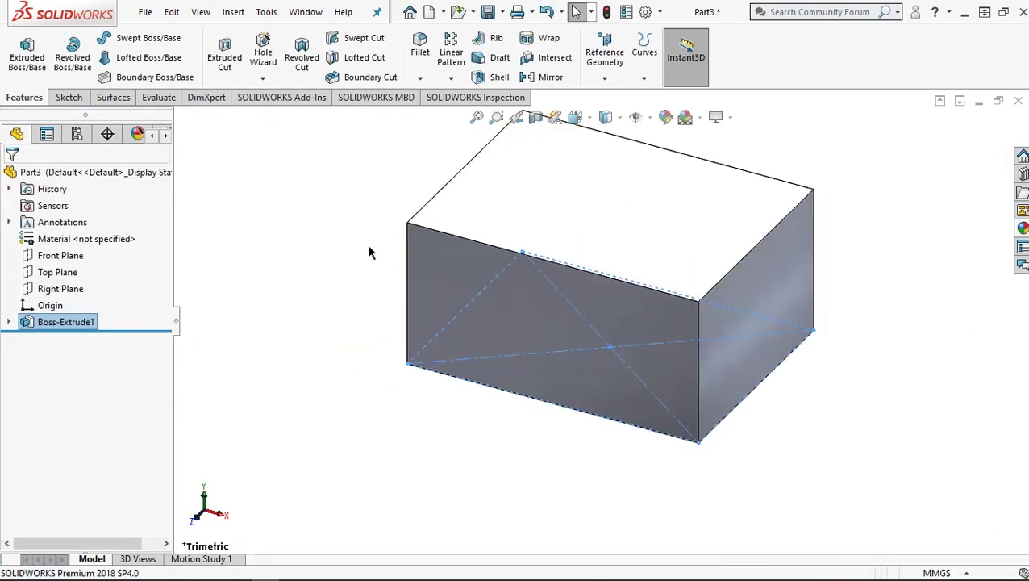
{"action": "left_click", "coordinate": [842, 259]}
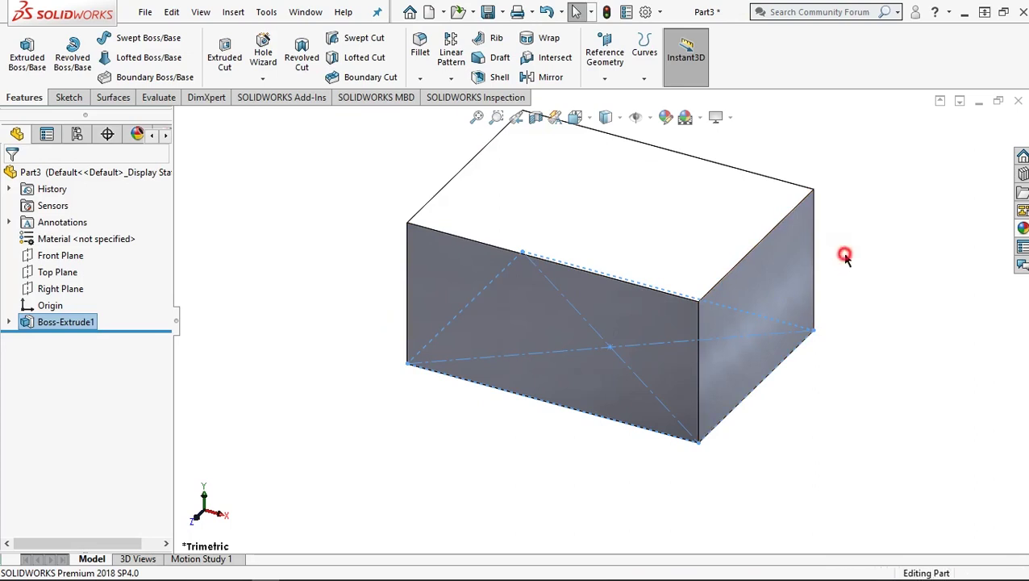
{"action": "left_click", "coordinate": [58, 99]}
Step: Start a 3D sketch and draw lines across the front and side faces at mid-height
{"action": "left_click", "coordinate": [20, 79]}
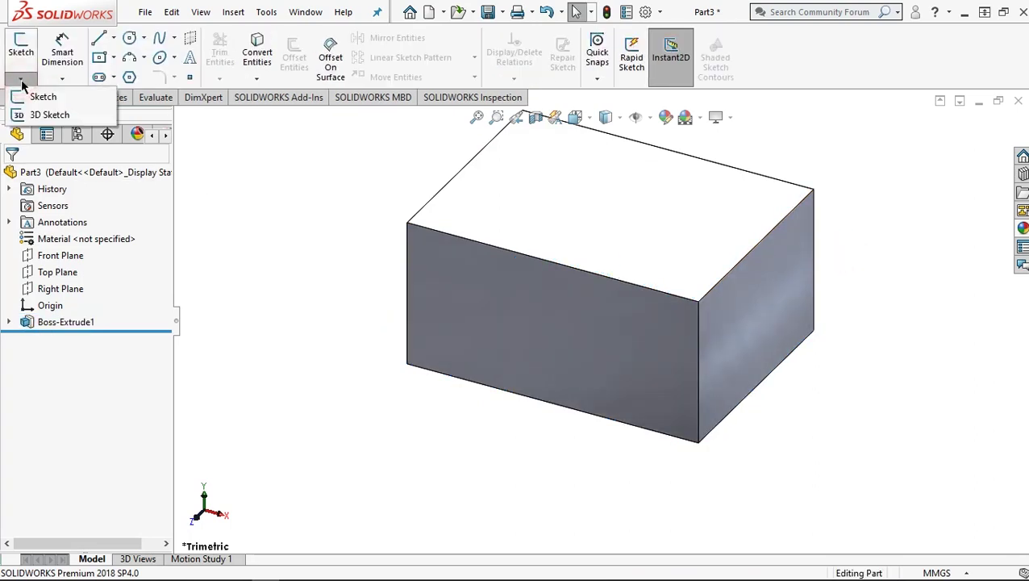
{"action": "left_click", "coordinate": [45, 116]}
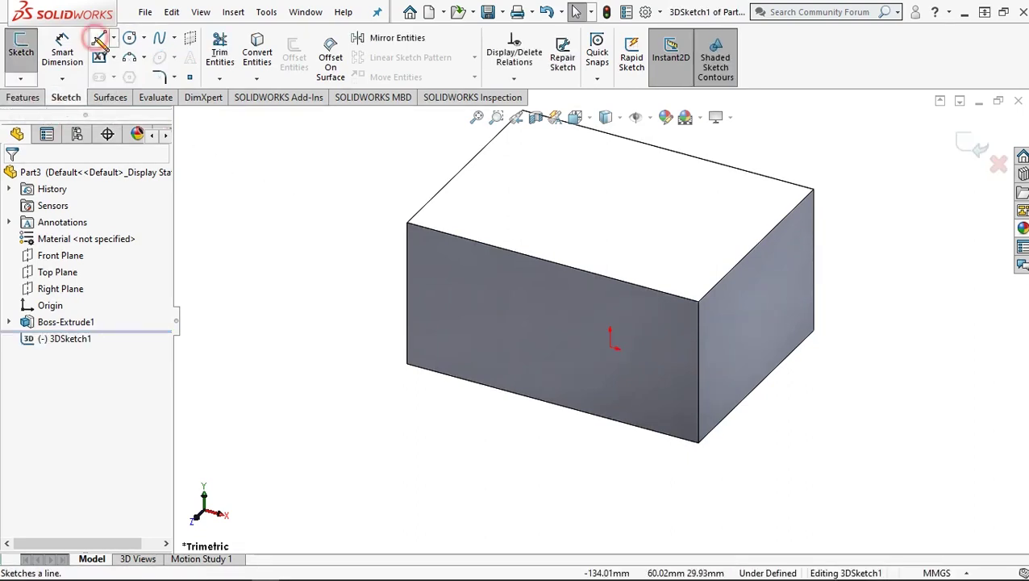
{"action": "left_click", "coordinate": [98, 41]}
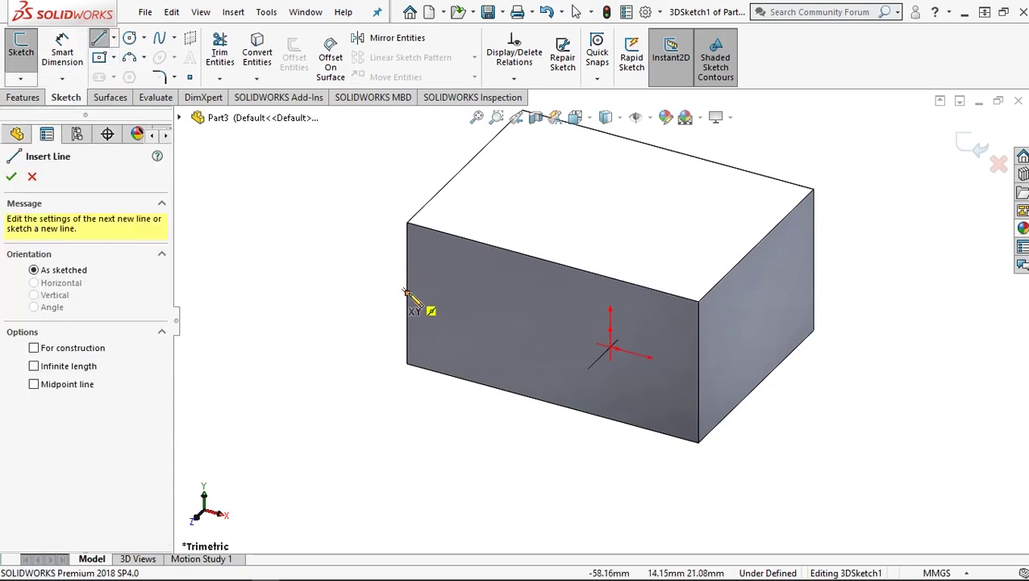
{"action": "left_click", "coordinate": [406, 292]}
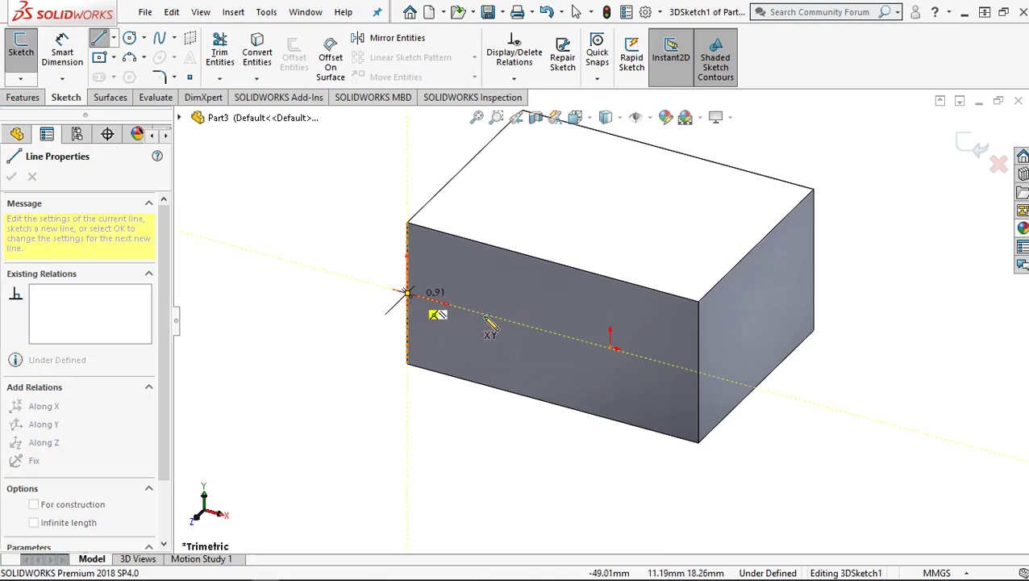
{"action": "left_click", "coordinate": [698, 371]}
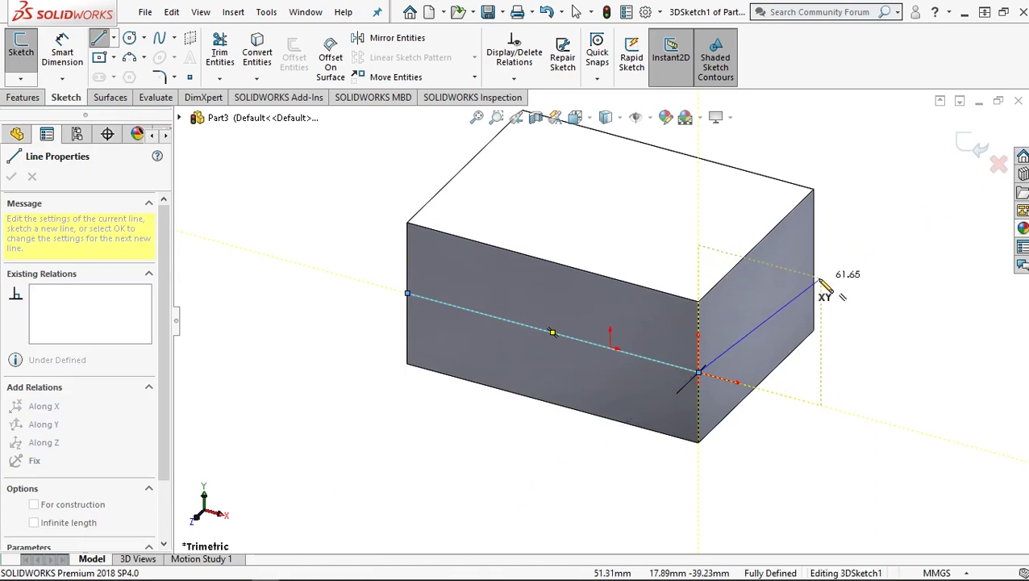
{"action": "scroll", "coordinate": [822, 274], "scroll_direction": "down", "scroll_amount": 2}
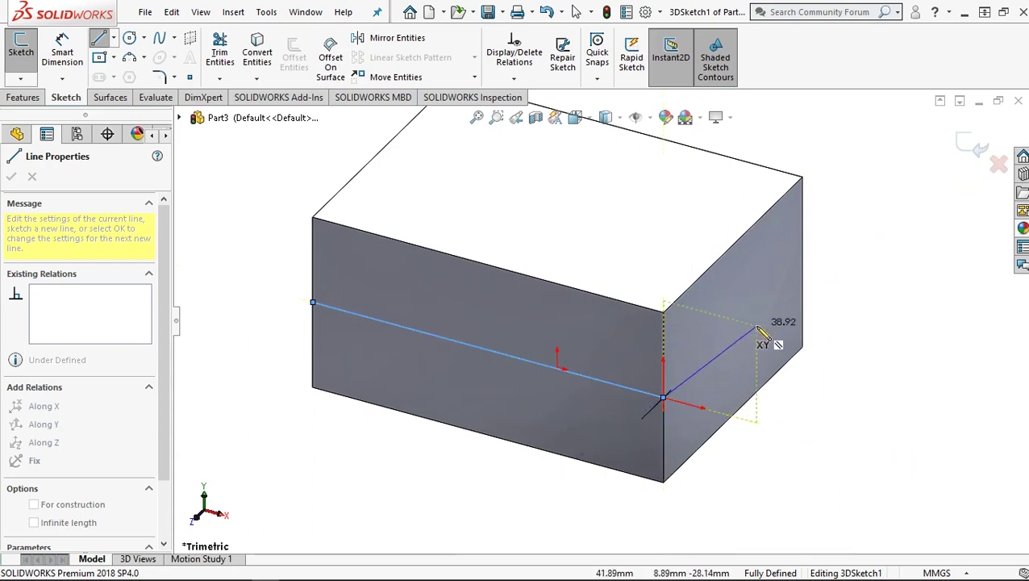
{"action": "left_click", "coordinate": [802, 262]}
Step: Continue the loop across the far face and close it back at the starting edge
{"action": "mouse_move", "coordinate": [581, 288]}
{"action": "middle_mouse_down"}
{"action": "mouse_move", "coordinate": [546, 313]}
{"action": "mouse_move", "coordinate": [528, 306]}
{"action": "middle_mouse_up"}
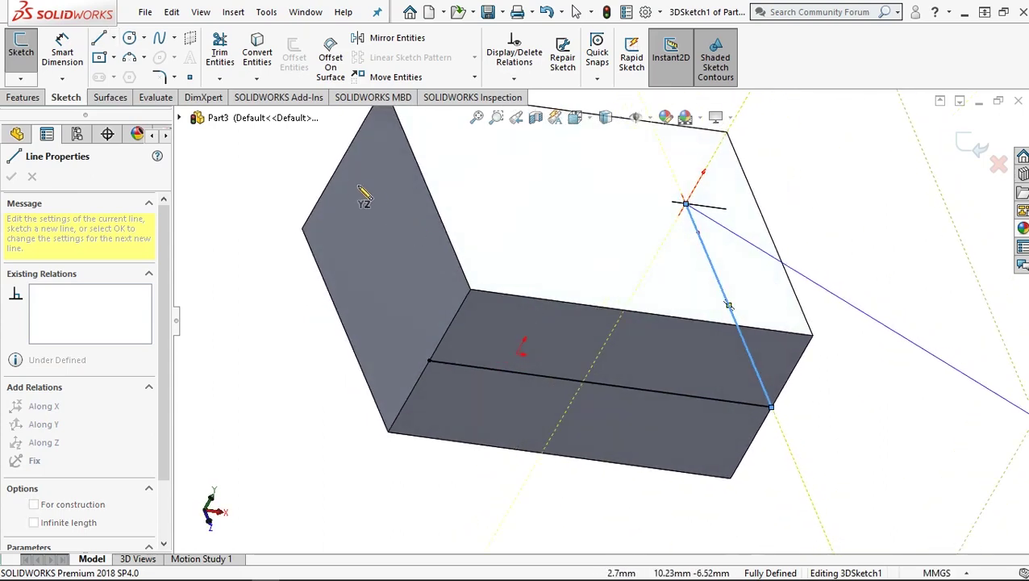
{"action": "left_click", "coordinate": [342, 155]}
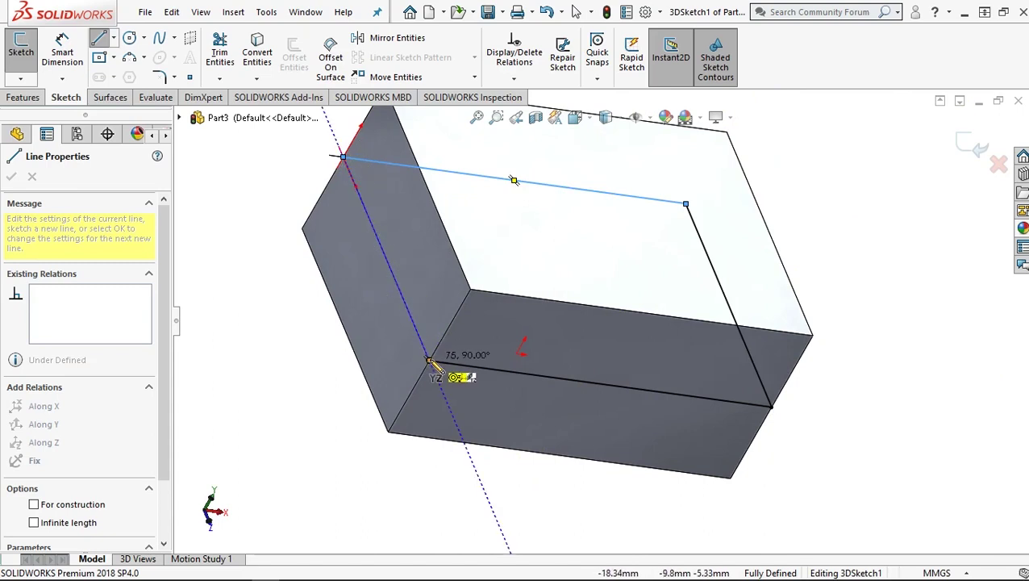
{"action": "left_click", "coordinate": [427, 359]}
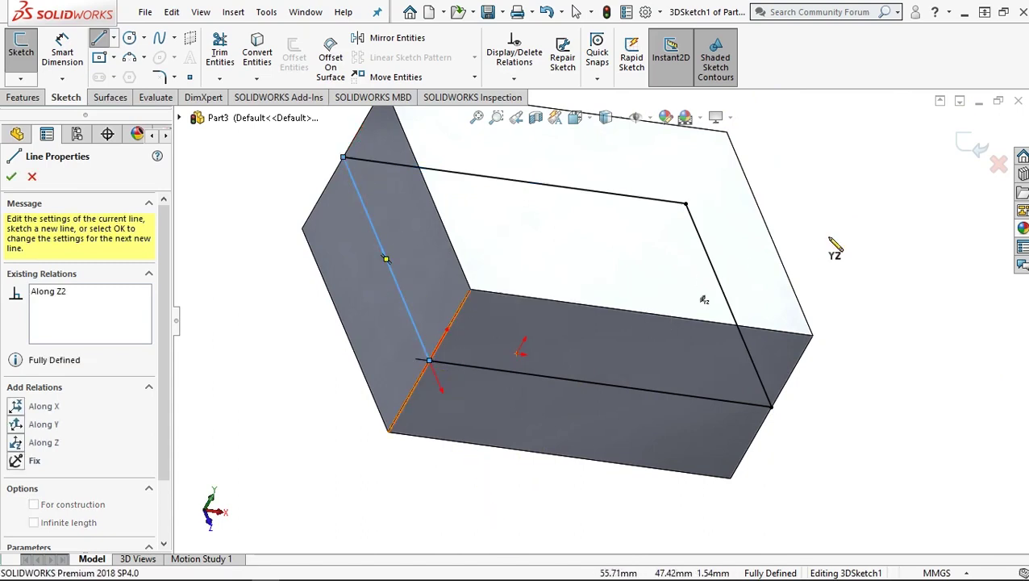
{"action": "right_click", "coordinate": [866, 253]}
{"action": "left_click", "coordinate": [866, 247]}
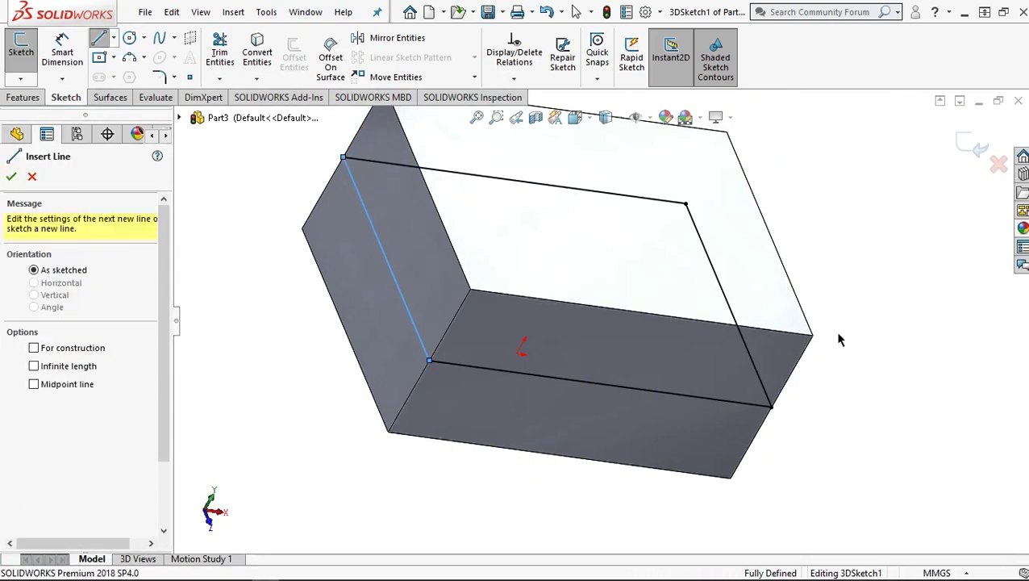
{"action": "key", "text": "ctrl+7"}
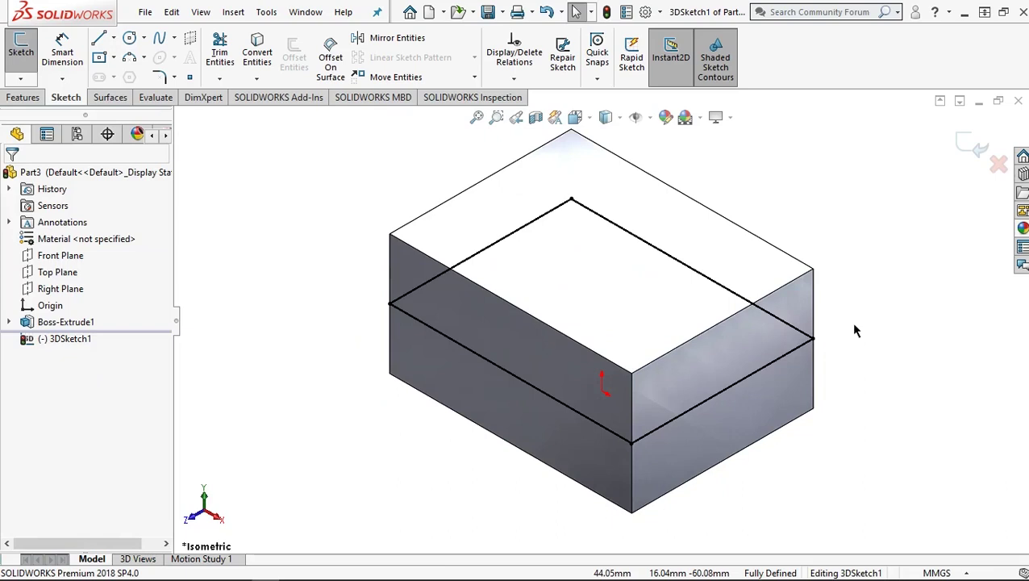
{"action": "left_click", "coordinate": [100, 40]}
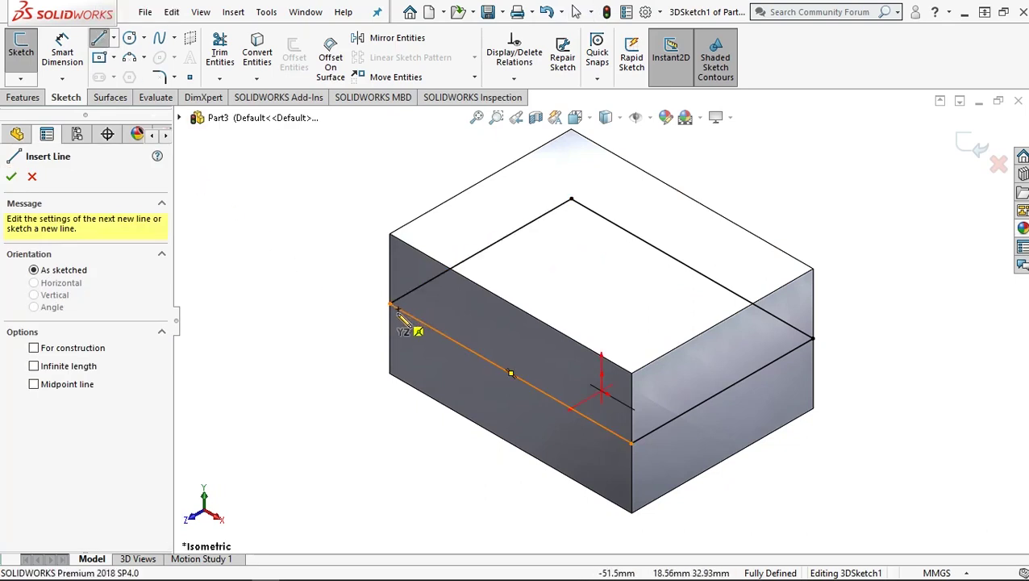
Step: Draw a line from the front mid-height edge across to the far mid-height edge
{"action": "left_click", "coordinate": [436, 331]}
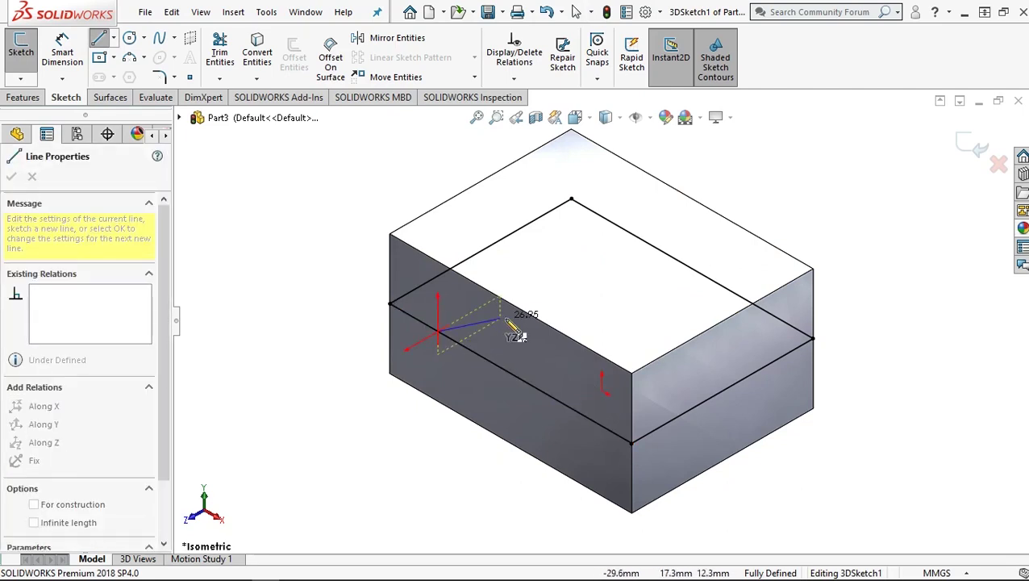
{"action": "left_click", "coordinate": [680, 263]}
{"action": "right_click", "coordinate": [747, 160]}
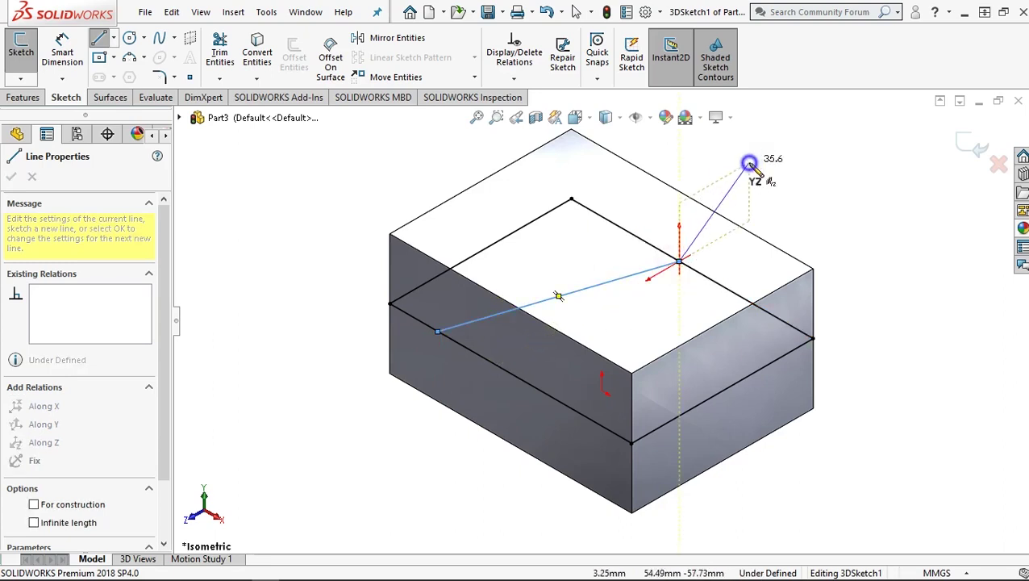
{"action": "left_click", "coordinate": [771, 178]}
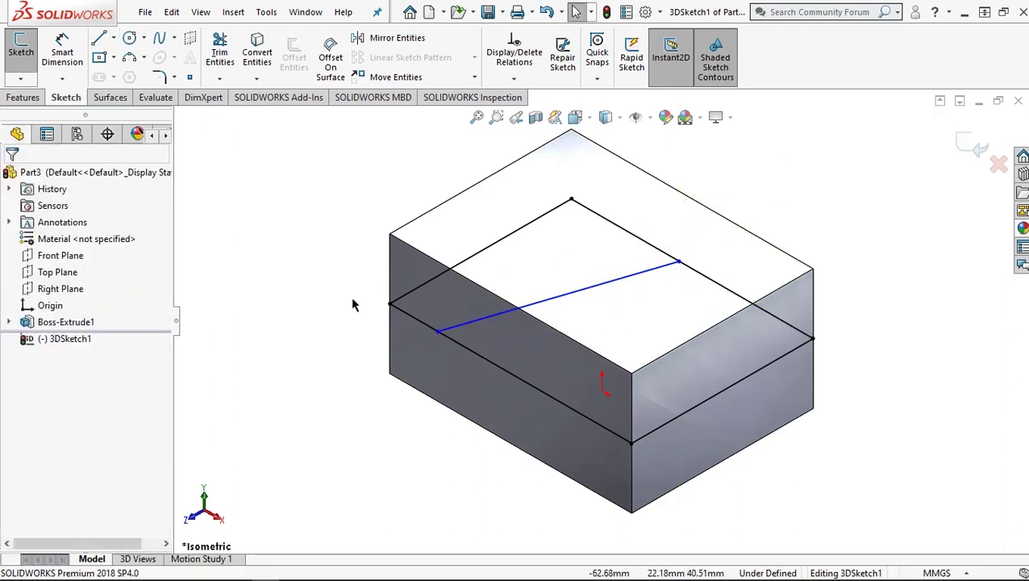
Step: Dimension the line's start 25 mm from the block's left corner
{"action": "left_click", "coordinate": [62, 51]}
{"action": "left_click", "coordinate": [436, 331]}
{"action": "left_click", "coordinate": [390, 304]}
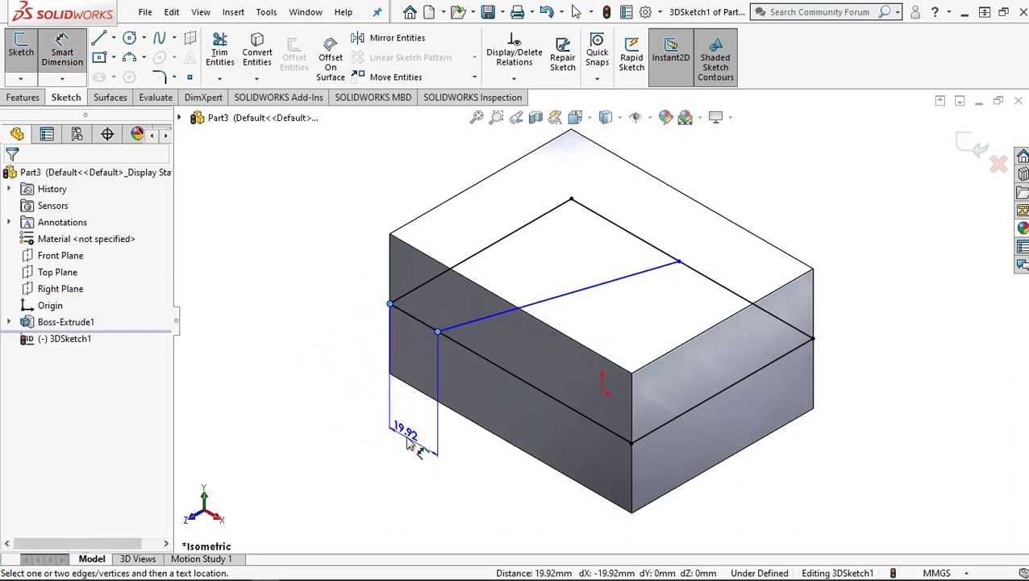
{"action": "left_click", "coordinate": [410, 438]}
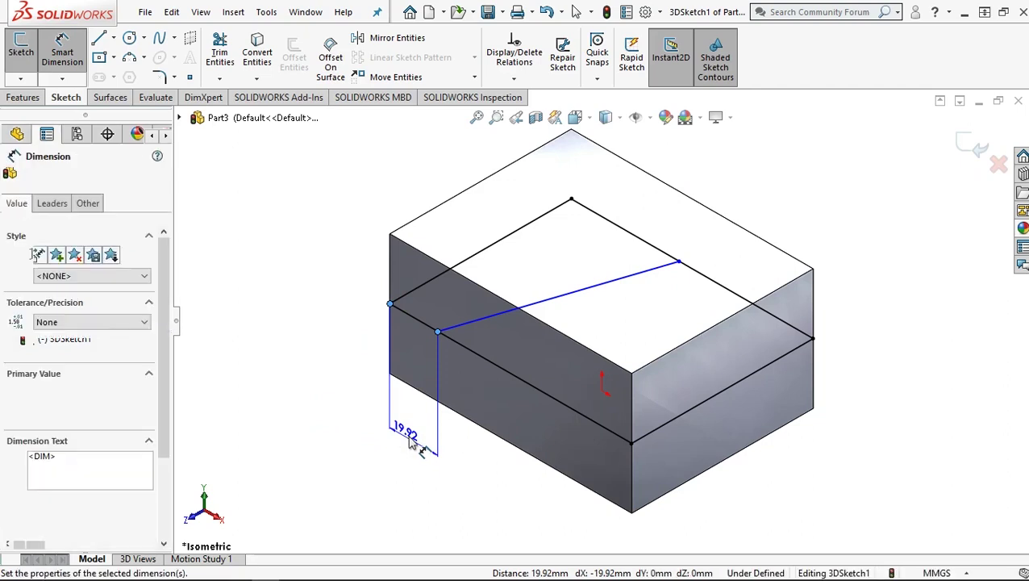
{"action": "type", "text": "25"}
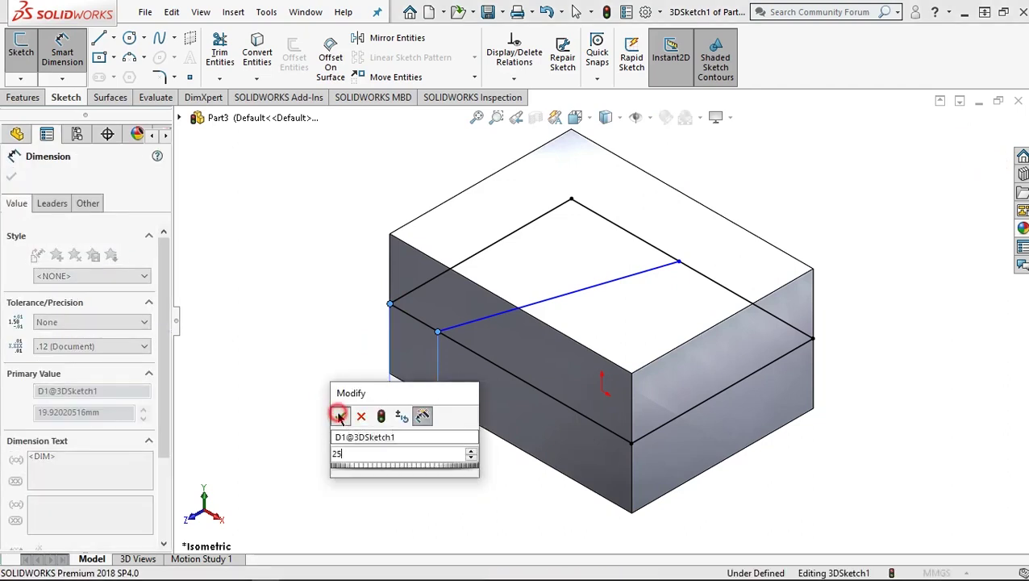
{"action": "left_click", "coordinate": [338, 416]}
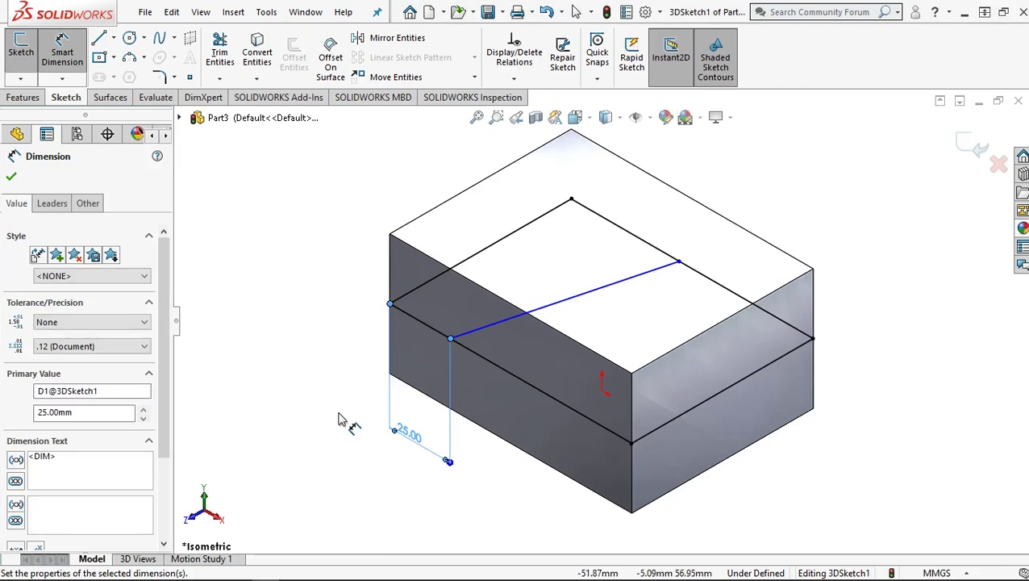
Step: Fix the line at a 60° angle to the front mid-height edge
{"action": "scroll", "coordinate": [516, 342], "scroll_direction": "down", "scroll_amount": 2}
{"action": "left_click", "coordinate": [492, 322]}
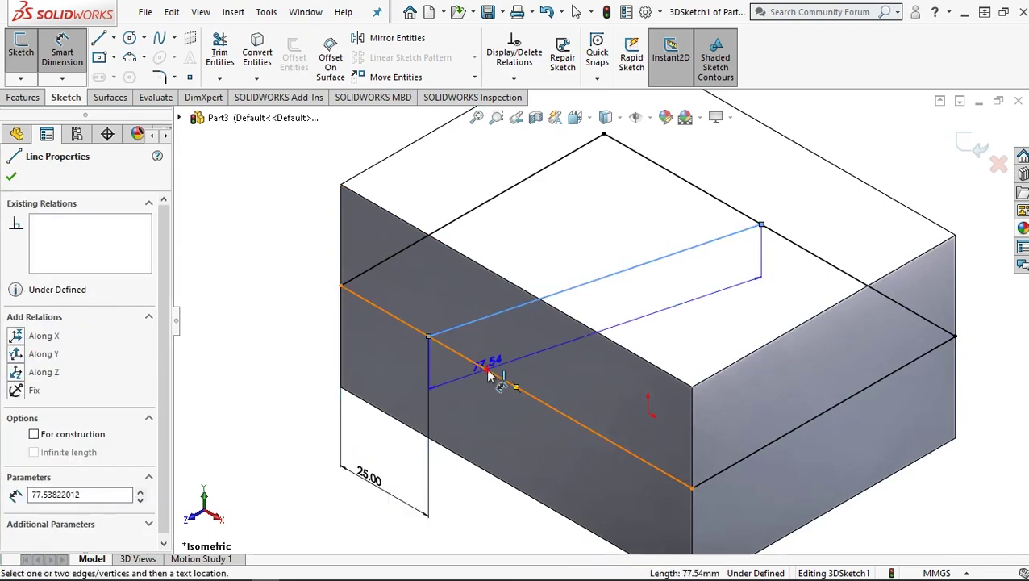
{"action": "left_click", "coordinate": [488, 373]}
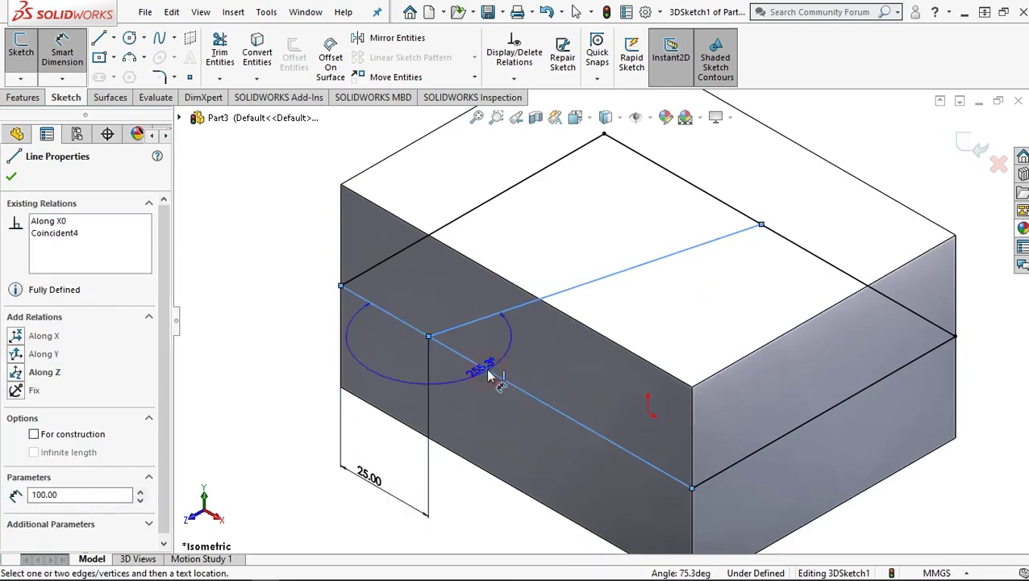
{"action": "left_click", "coordinate": [577, 342]}
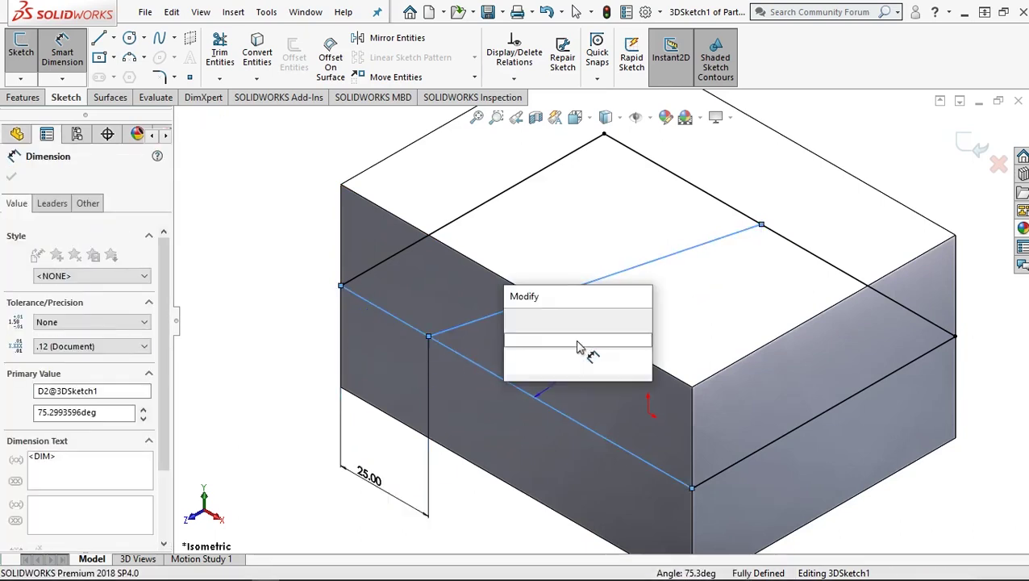
{"action": "type", "text": "60"}
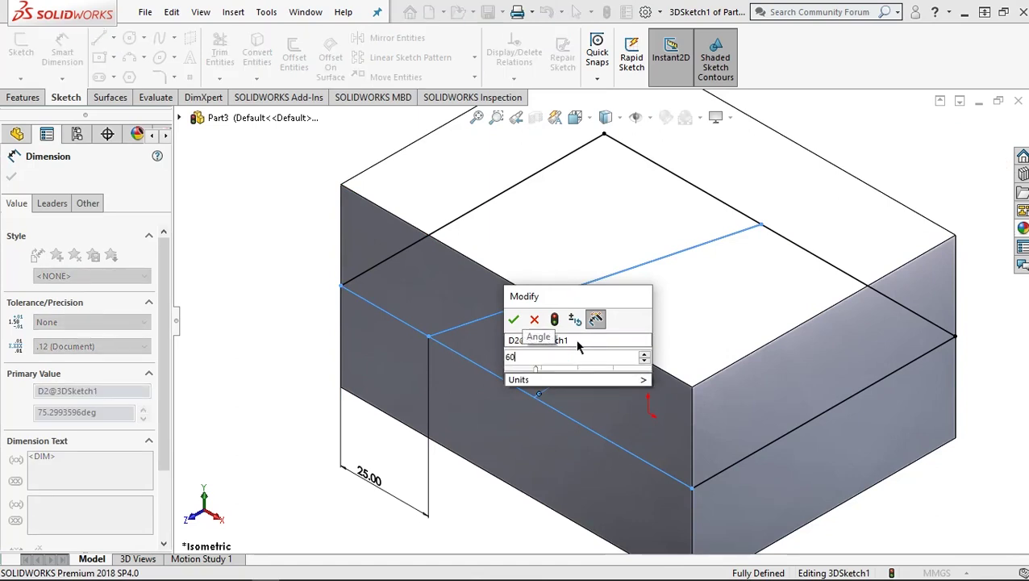
{"action": "left_click", "coordinate": [514, 320]}
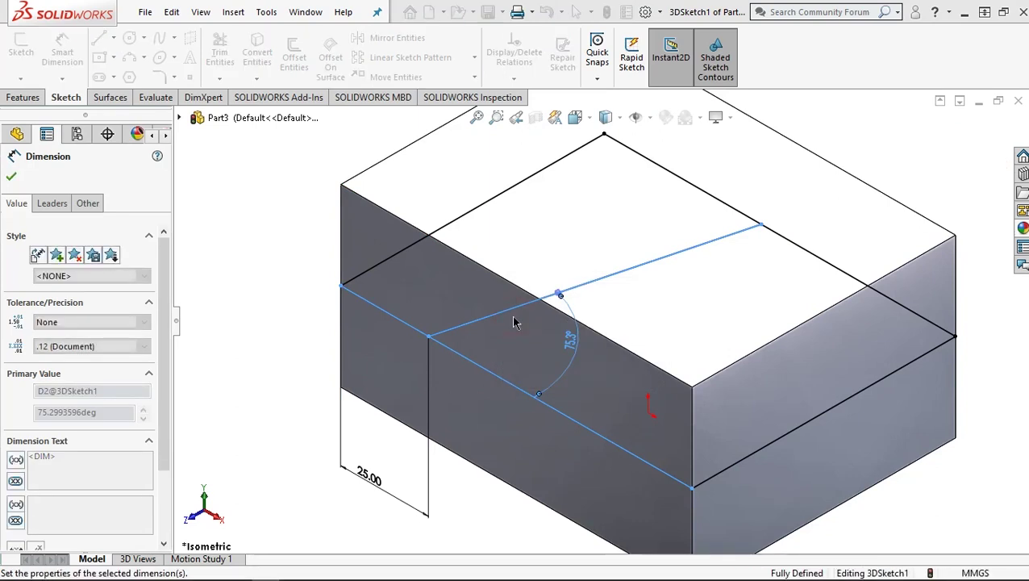
{"action": "left_click", "coordinate": [10, 177]}
{"action": "scroll", "coordinate": [532, 305], "scroll_direction": "up", "scroll_amount": 2}
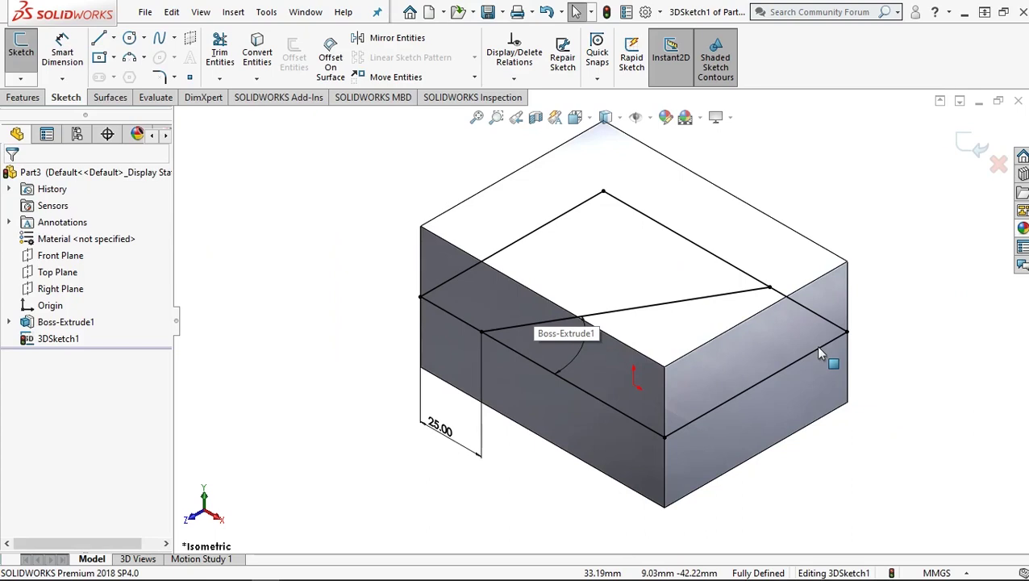
{"action": "left_click", "coordinate": [98, 38]}
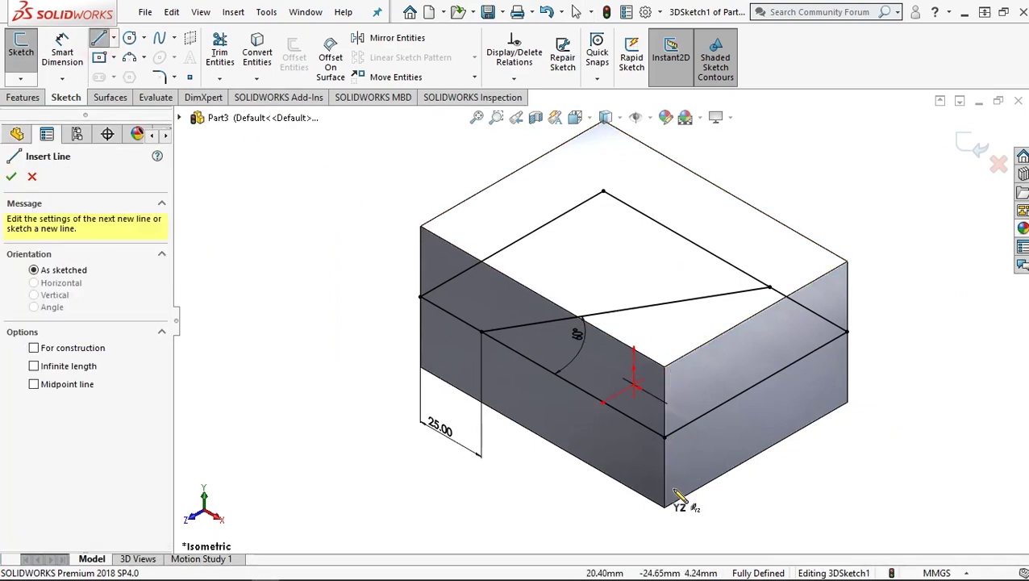
Step: Draw two lines from the front-right corner to the angled line's end and rear right edge
{"action": "left_click", "coordinate": [665, 440]}
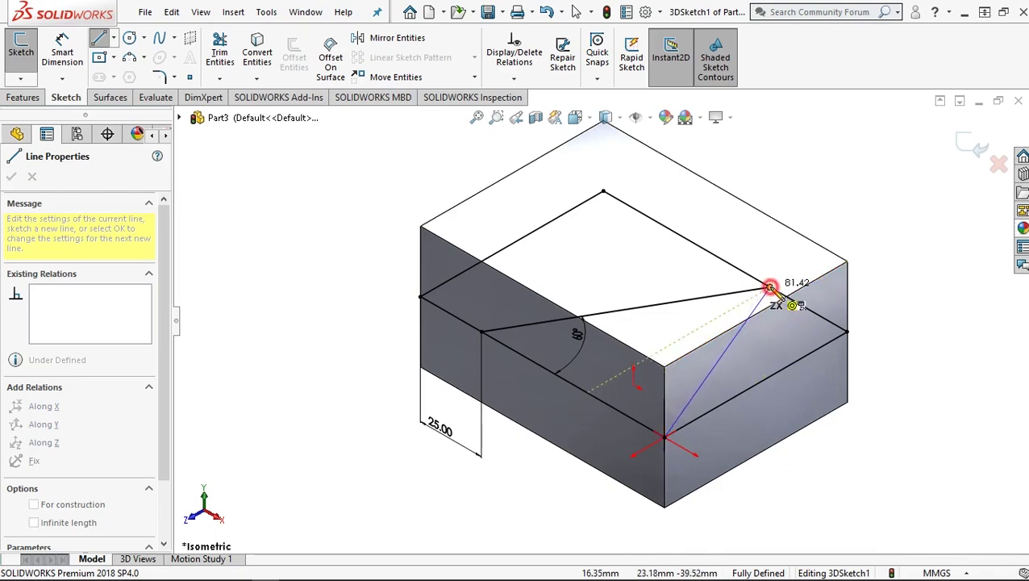
{"action": "double_click", "coordinate": [770, 288]}
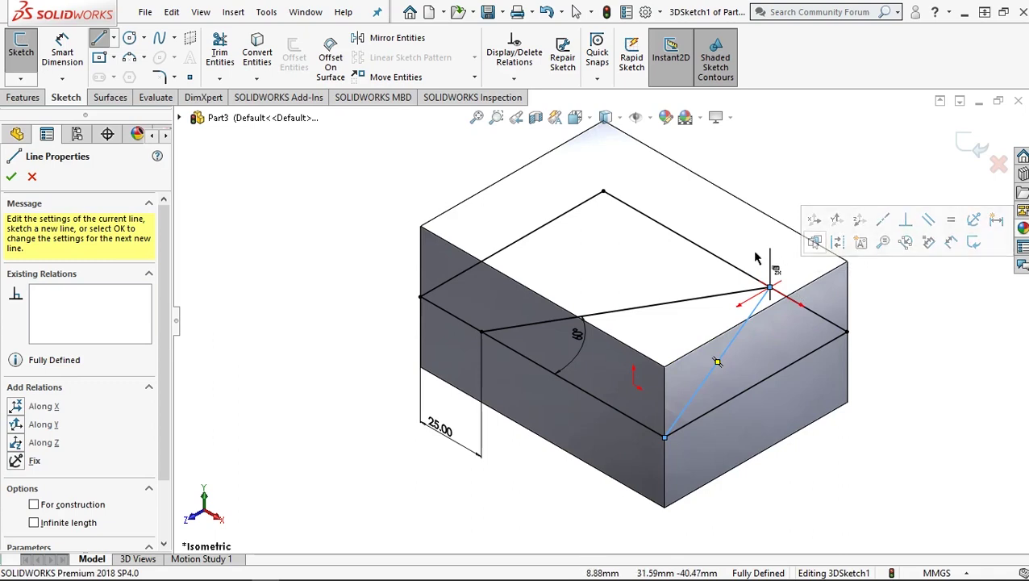
{"action": "left_click", "coordinate": [96, 39]}
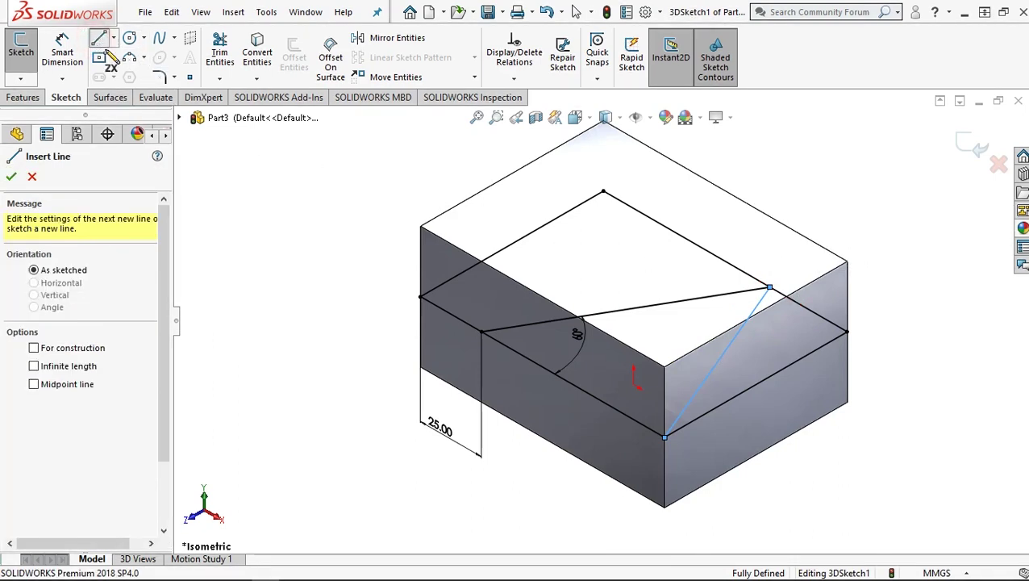
{"action": "left_click", "coordinate": [97, 39]}
{"action": "left_click", "coordinate": [98, 38]}
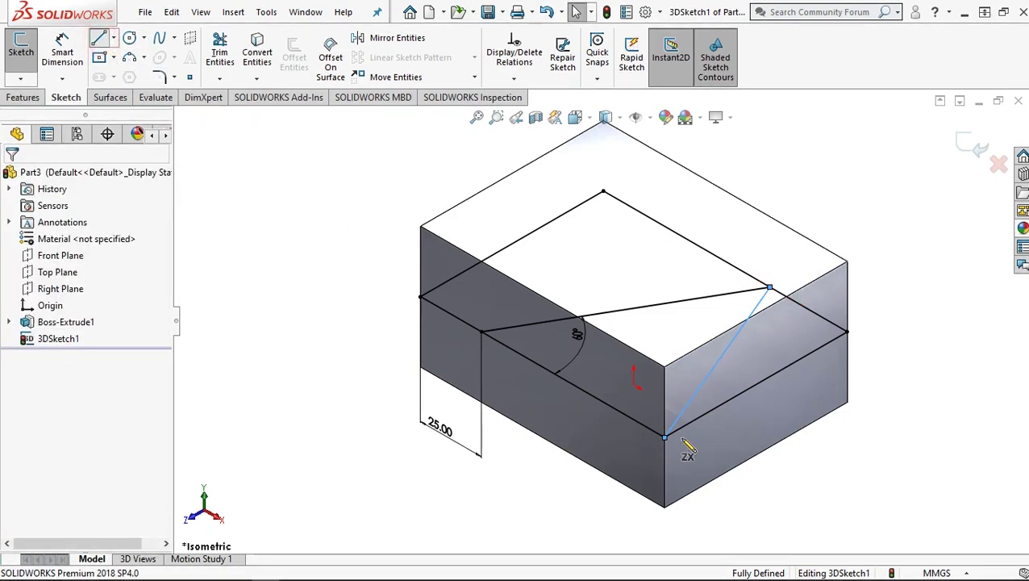
{"action": "double_click", "coordinate": [666, 438]}
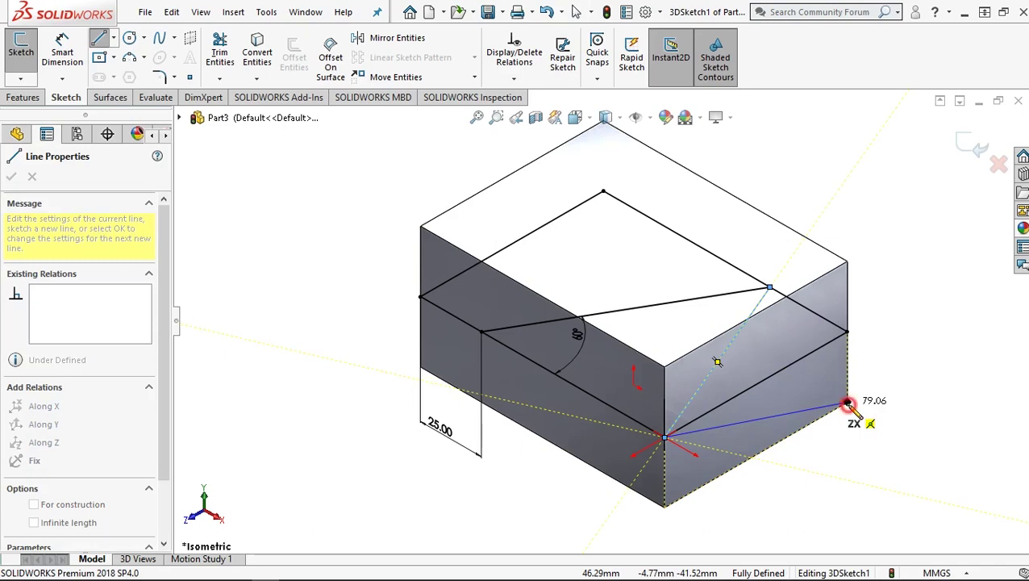
{"action": "left_click", "coordinate": [847, 403]}
{"action": "right_click", "coordinate": [906, 337]}
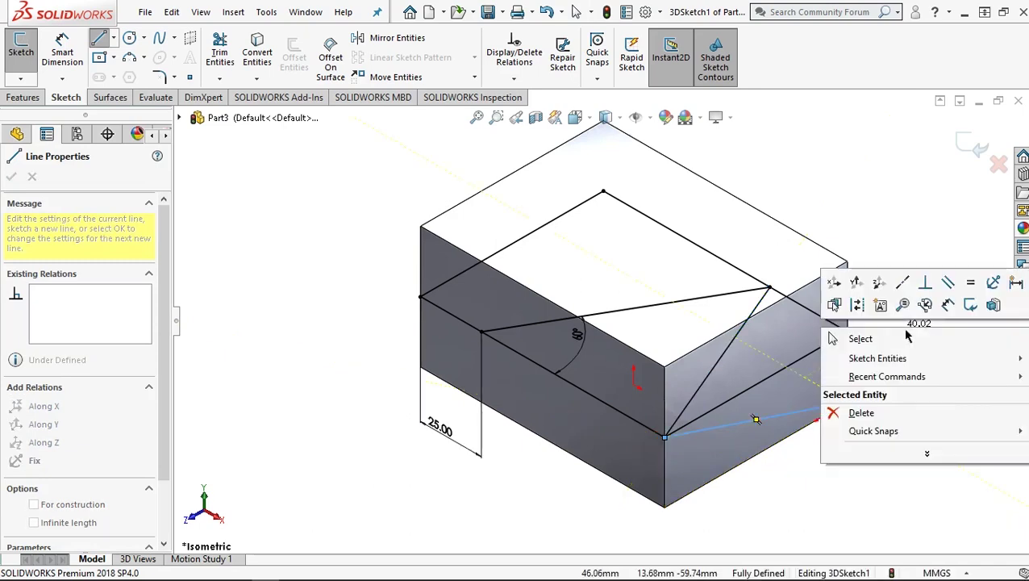
{"action": "left_click", "coordinate": [861, 338]}
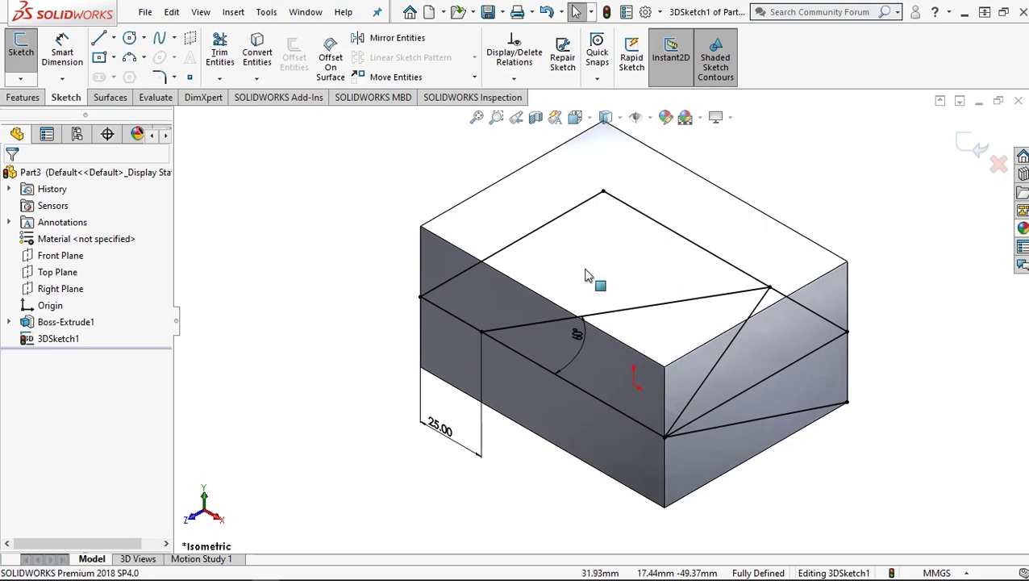
{"action": "left_click", "coordinate": [23, 97]}
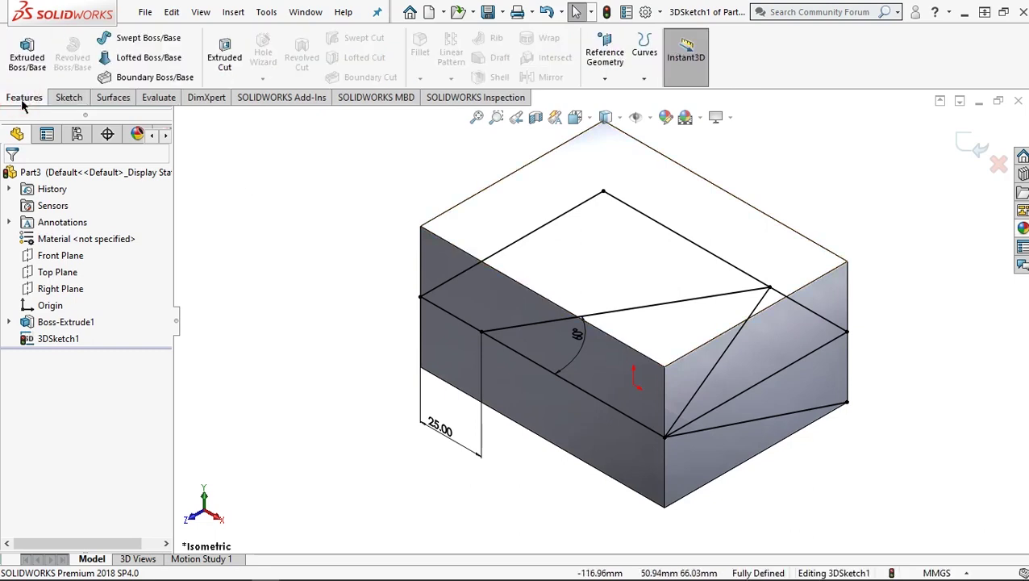
Step: Cancel a started Extruded Cut and exit the 3D sketch
{"action": "left_click", "coordinate": [223, 60]}
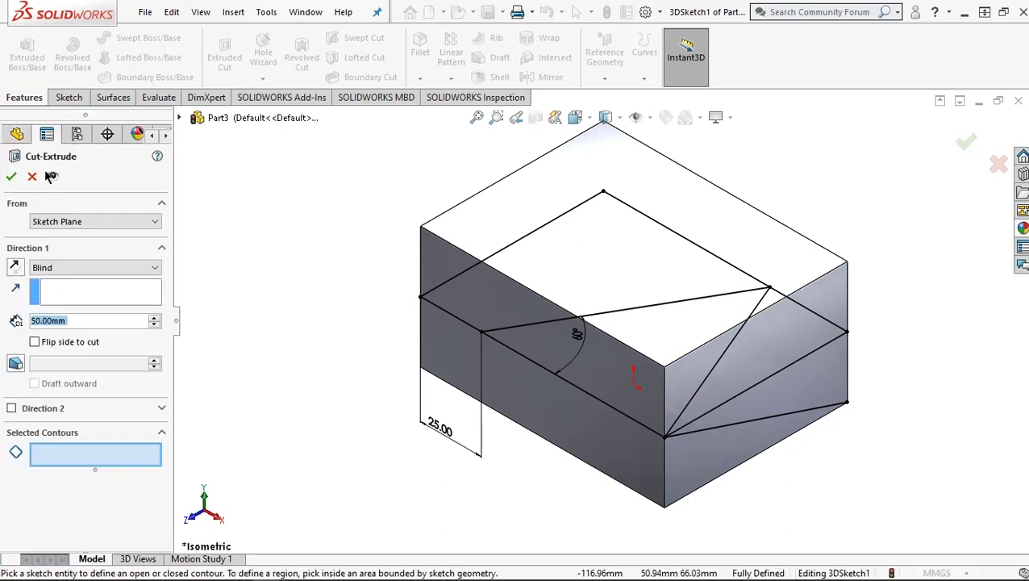
{"action": "left_click", "coordinate": [32, 177]}
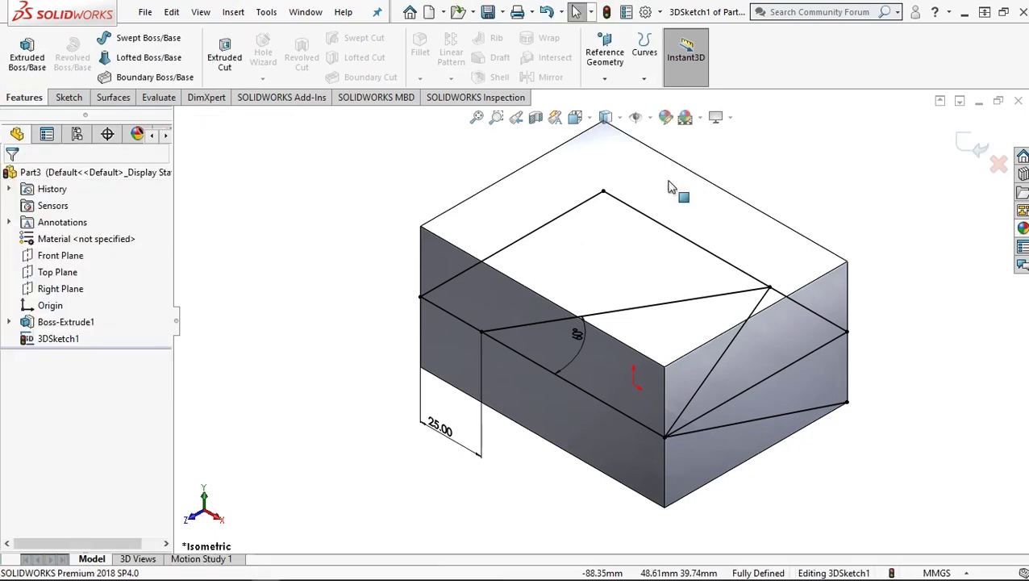
{"action": "left_click", "coordinate": [971, 142]}
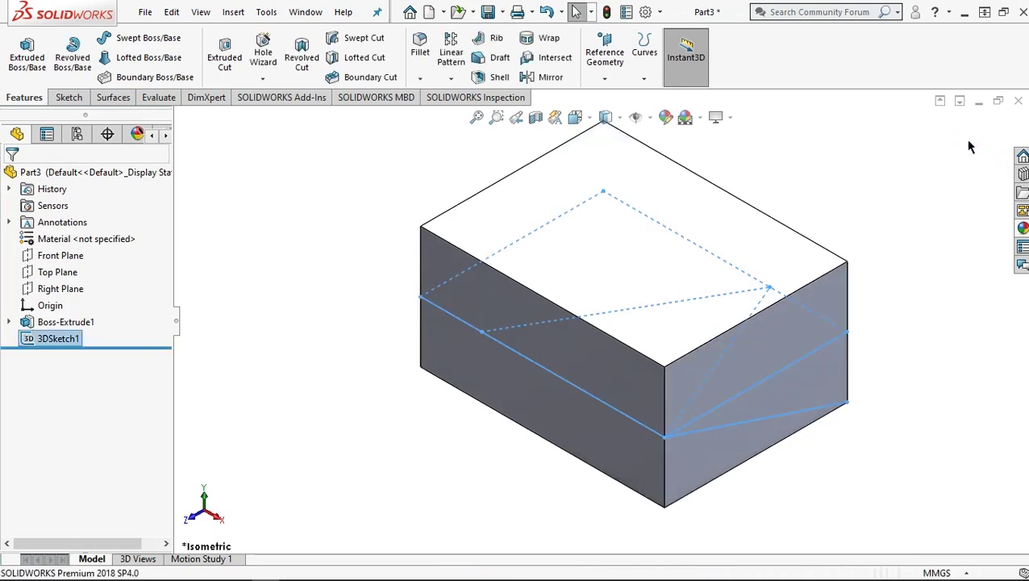
{"action": "left_click", "coordinate": [917, 282]}
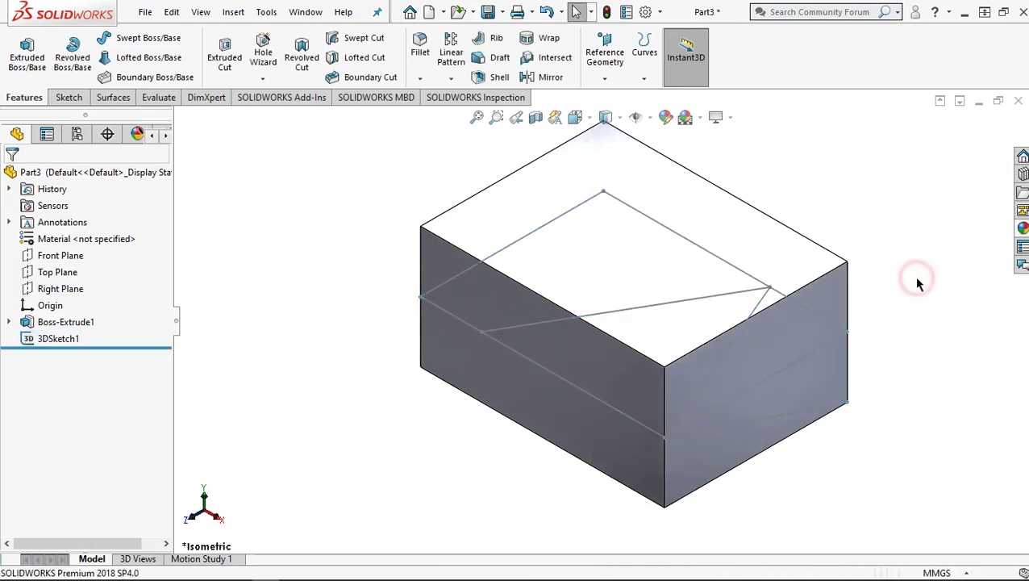
Step: Create Plane1 through the two slanted 3D sketch lines on the block's right side
{"action": "left_click", "coordinate": [605, 55]}
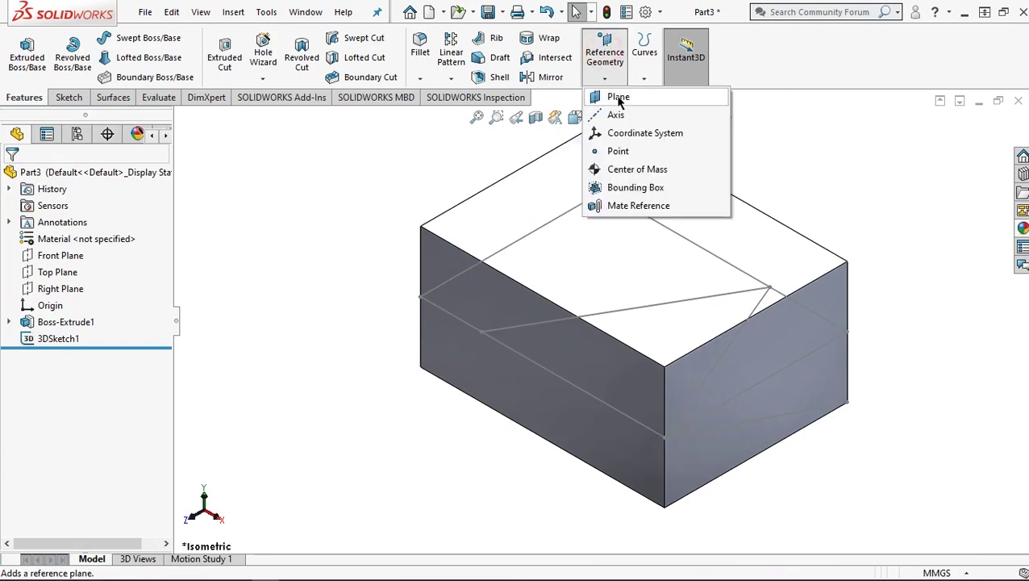
{"action": "left_click", "coordinate": [713, 363]}
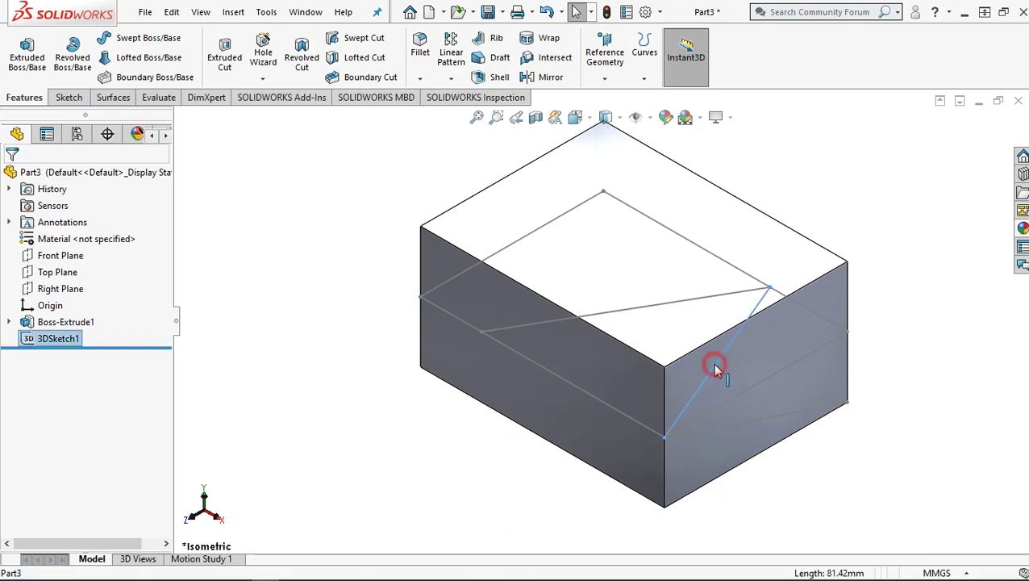
{"action": "left_click", "coordinate": [764, 420], "text": "ctrl"}
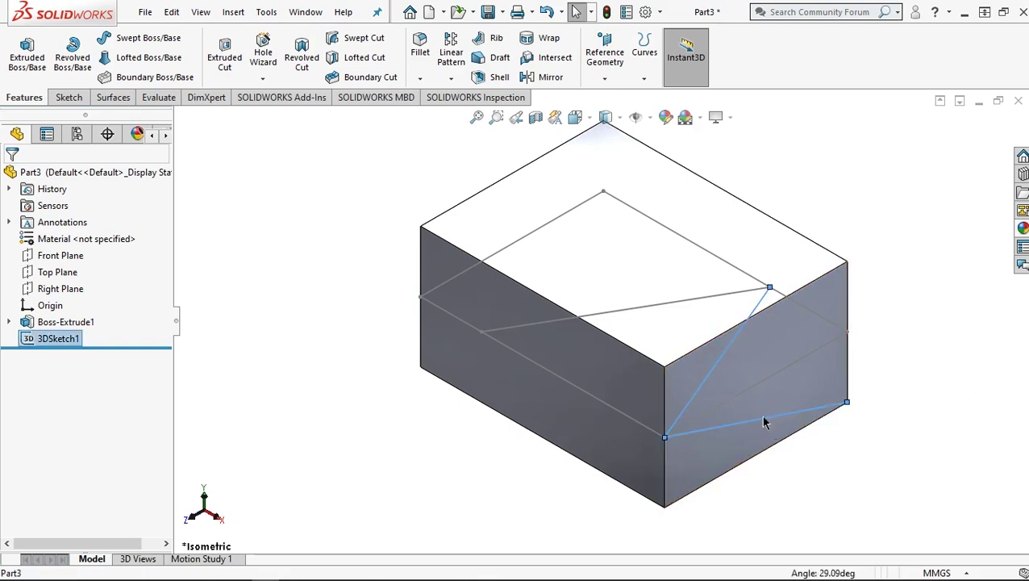
{"action": "left_click", "coordinate": [604, 79]}
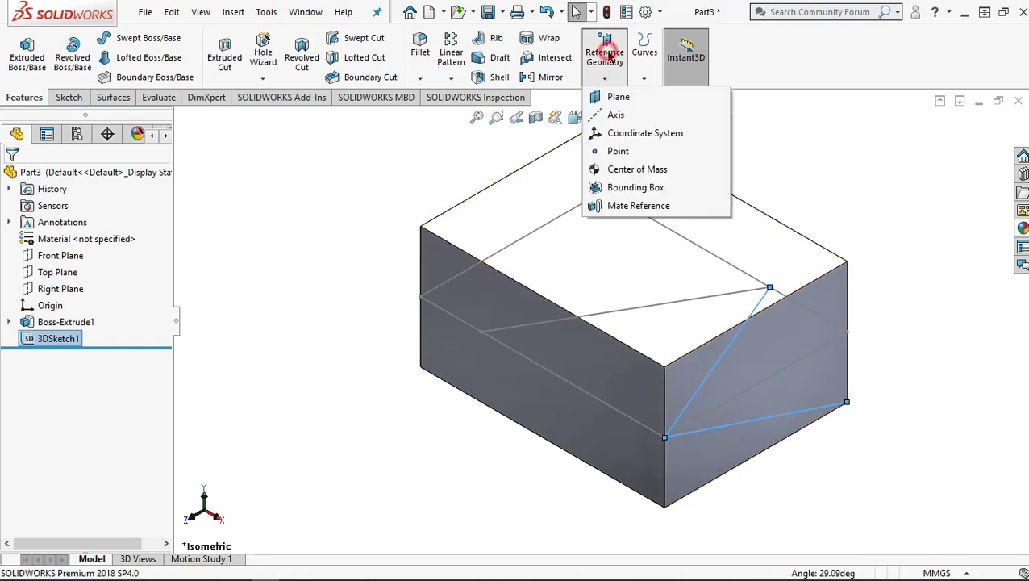
{"action": "left_click", "coordinate": [621, 98]}
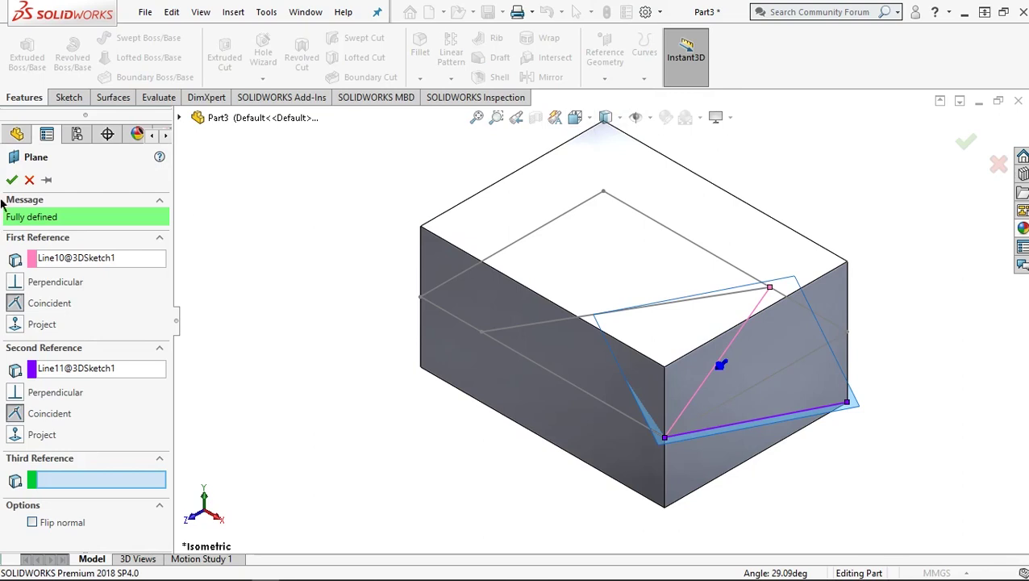
{"action": "left_click", "coordinate": [12, 180]}
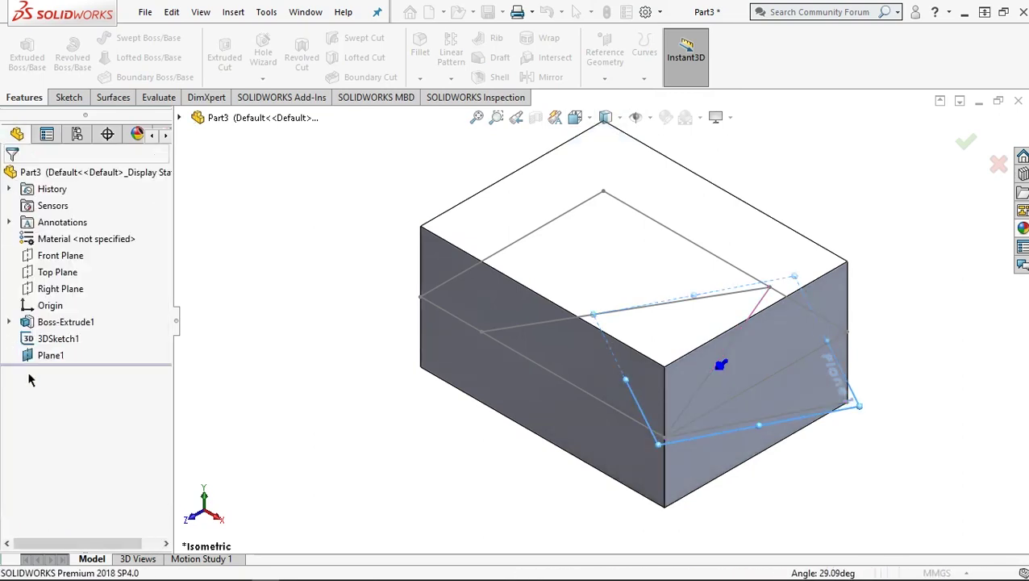
{"action": "left_click", "coordinate": [41, 356]}
{"action": "right_click", "coordinate": [48, 355]}
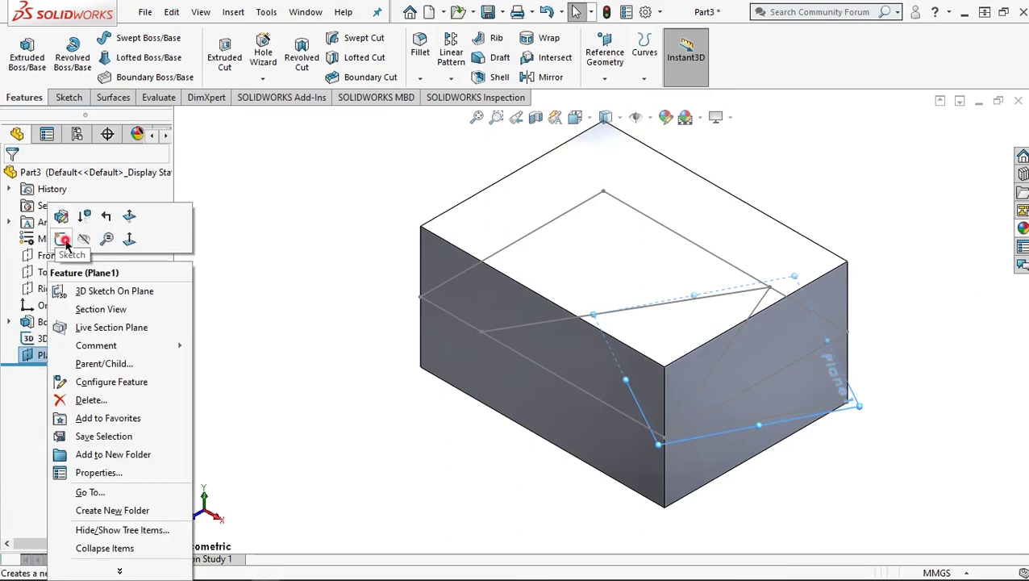
Step: Start Sketch2 on Plane1 and convert the two 3D sketch lines into it
{"action": "left_click", "coordinate": [65, 242]}
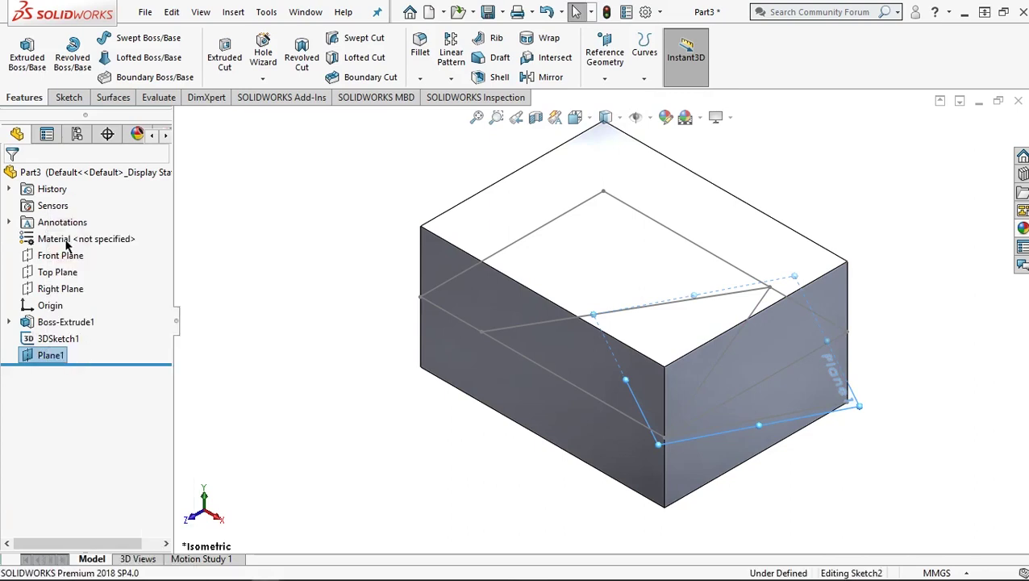
{"action": "left_click", "coordinate": [700, 384]}
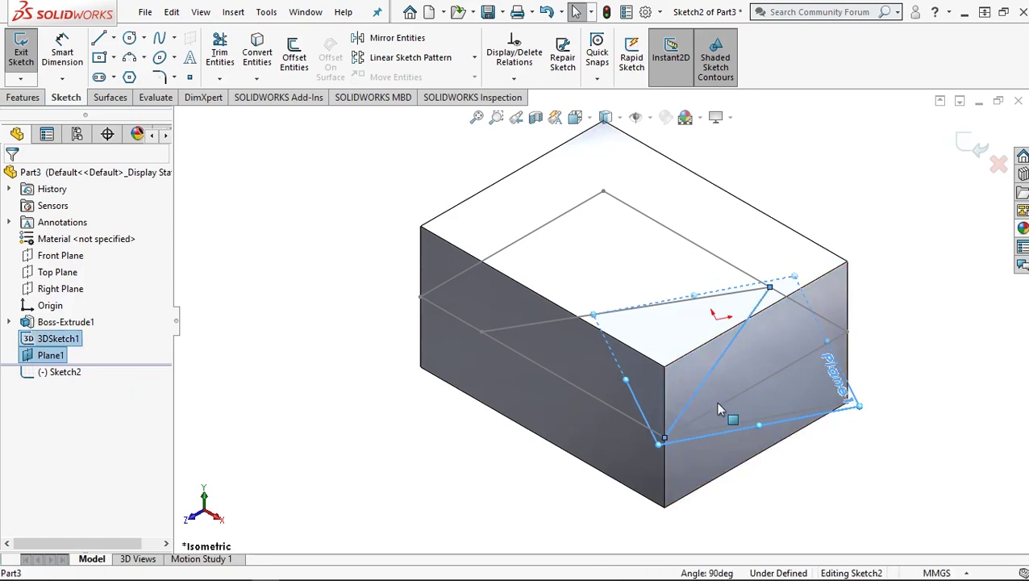
{"action": "left_click", "coordinate": [772, 421]}
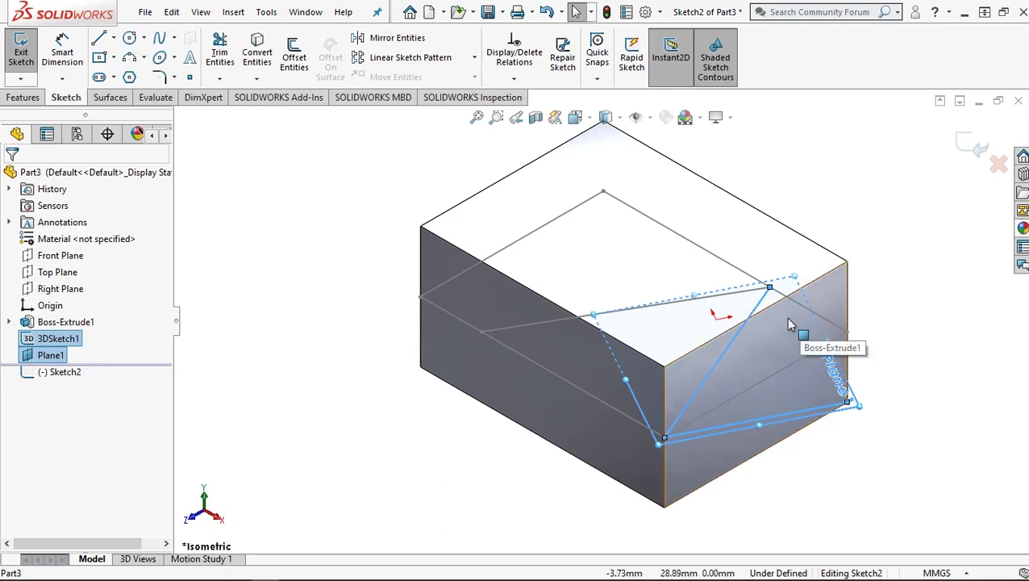
{"action": "left_click", "coordinate": [257, 54]}
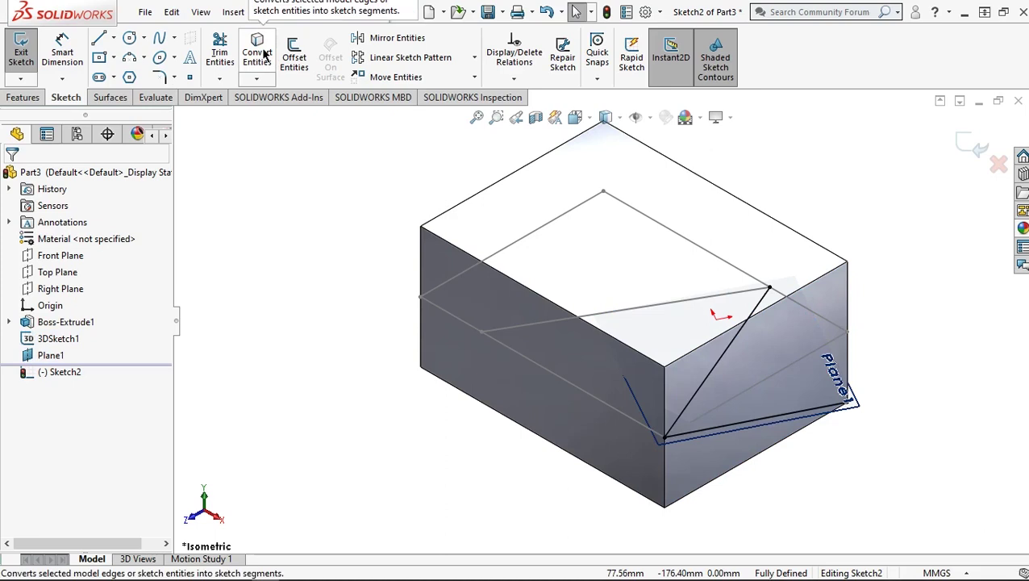
Step: Close the triangle with a line from its top vertex to the block's lower-right corner
{"action": "left_click", "coordinate": [99, 38]}
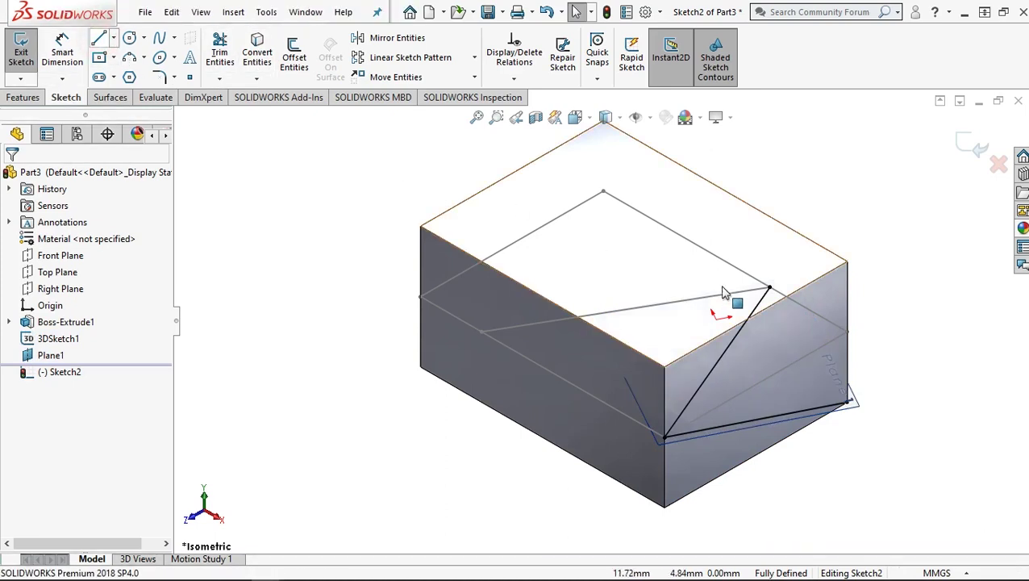
{"action": "left_click", "coordinate": [97, 39]}
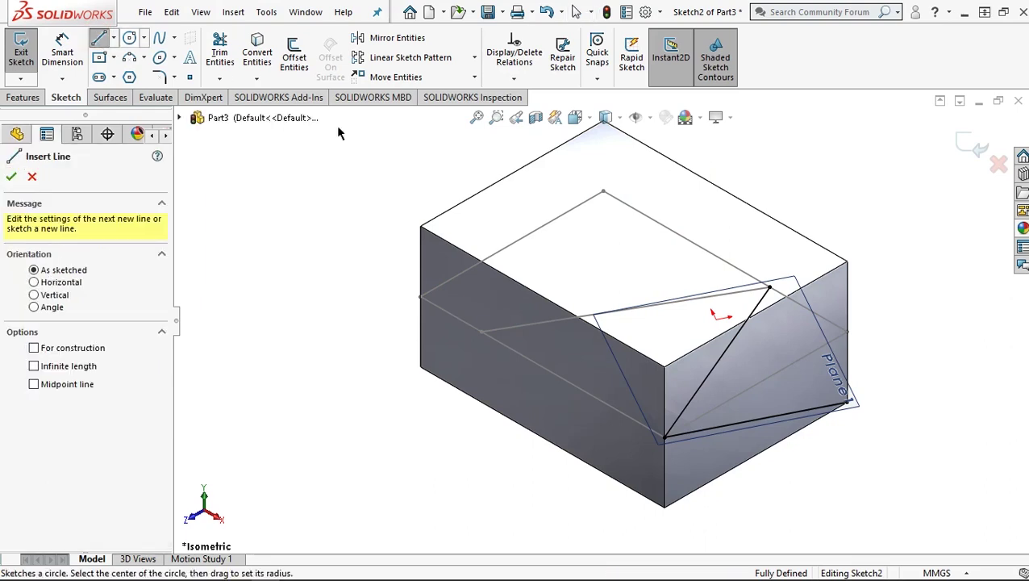
{"action": "left_click", "coordinate": [769, 287]}
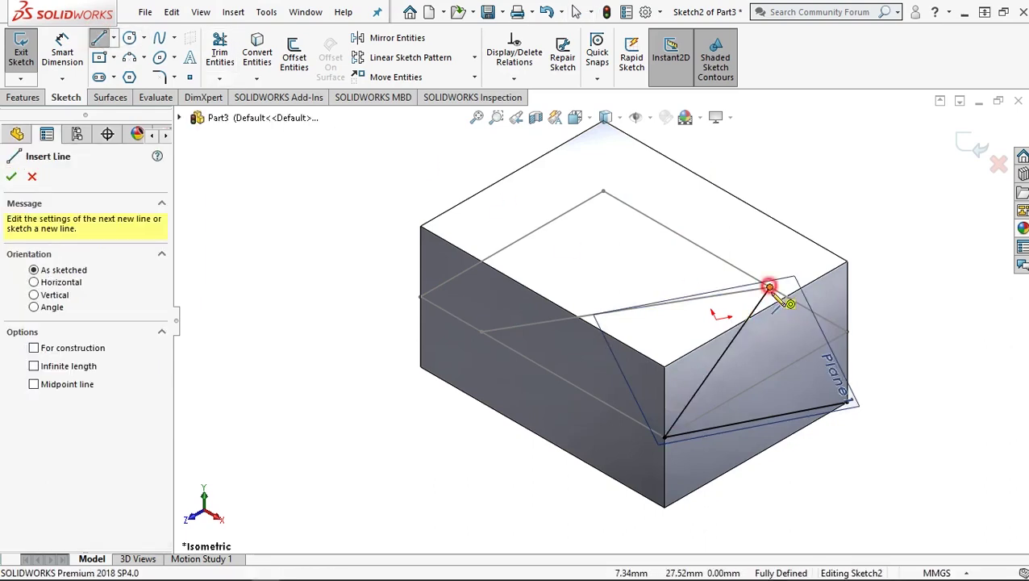
{"action": "left_click", "coordinate": [849, 401]}
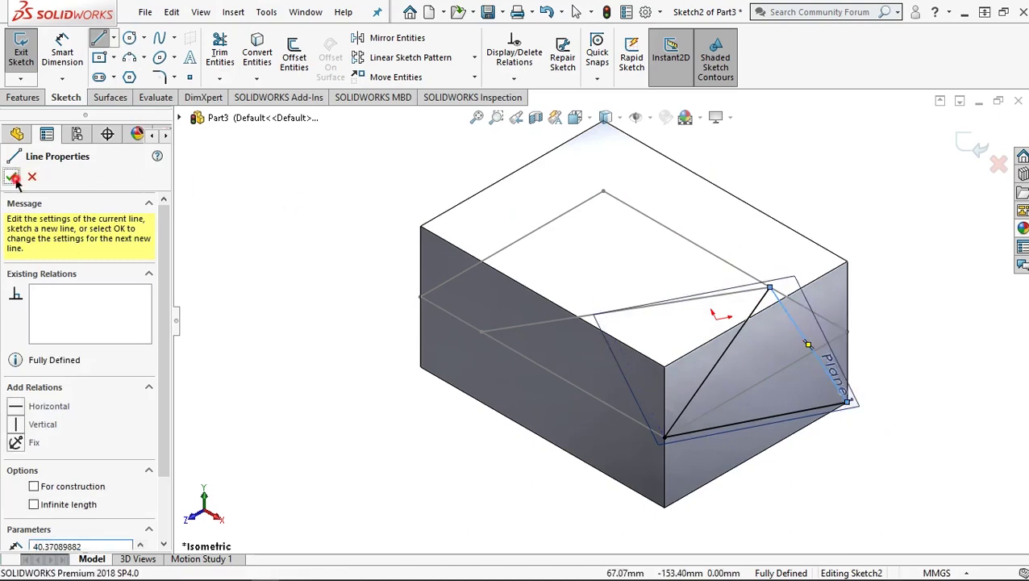
{"action": "left_click", "coordinate": [13, 177]}
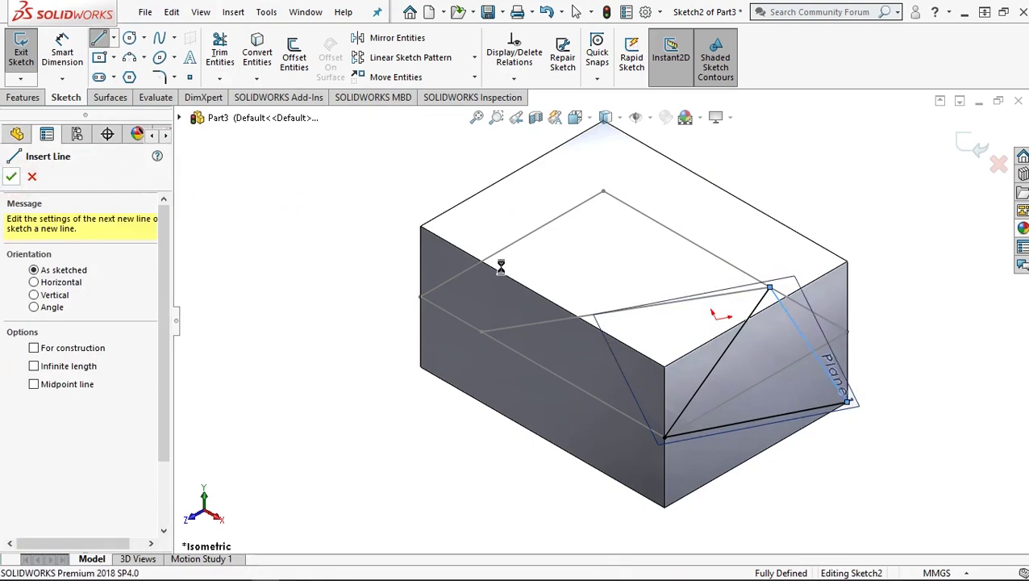
{"action": "left_click", "coordinate": [16, 97]}
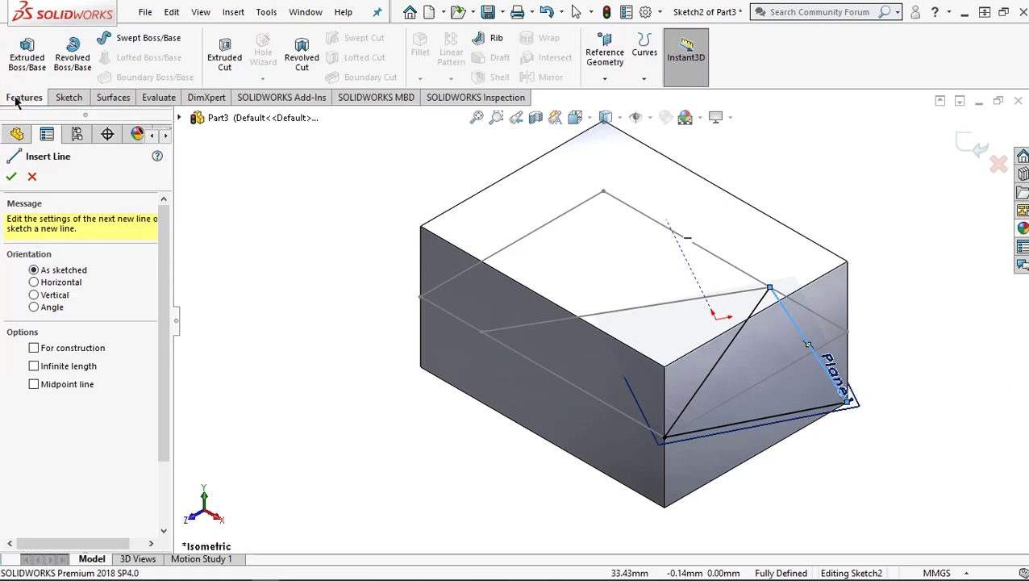
{"action": "left_click", "coordinate": [230, 62]}
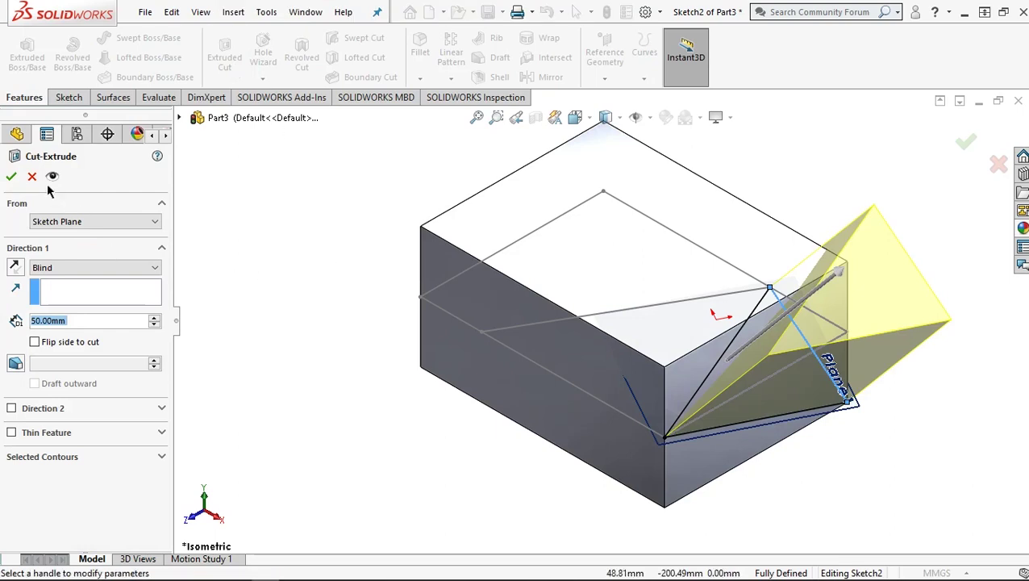
Step: Accept the cut removing the front-right wedge, then select two more 3D sketch lines
{"action": "left_click", "coordinate": [11, 178]}
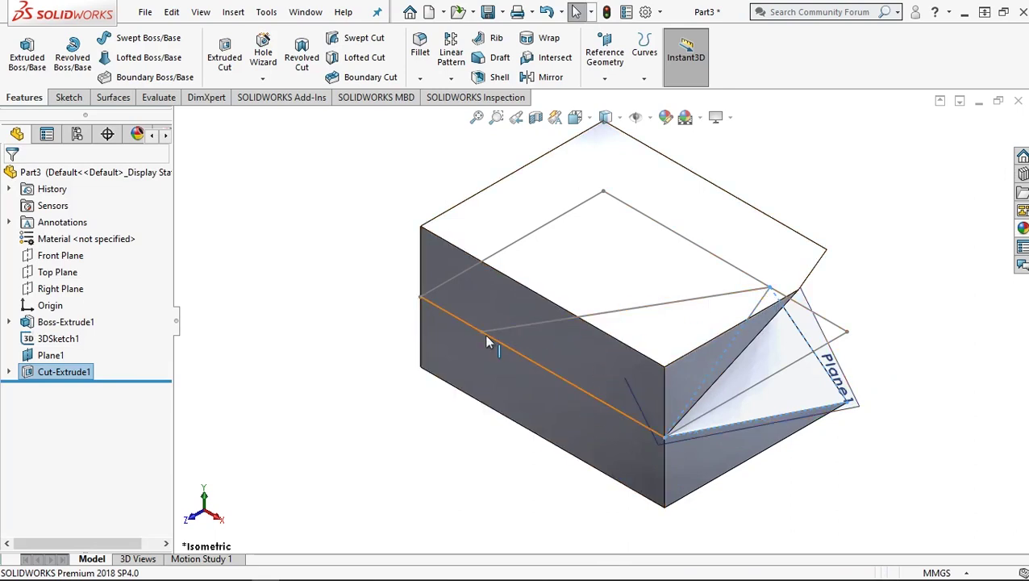
{"action": "left_click", "coordinate": [531, 327]}
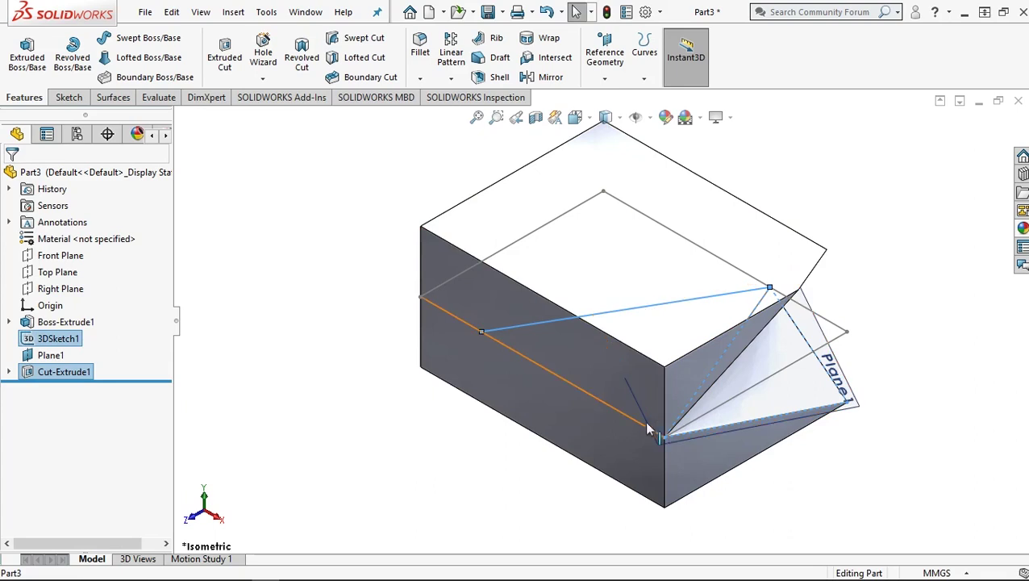
{"action": "left_click", "coordinate": [727, 407]}
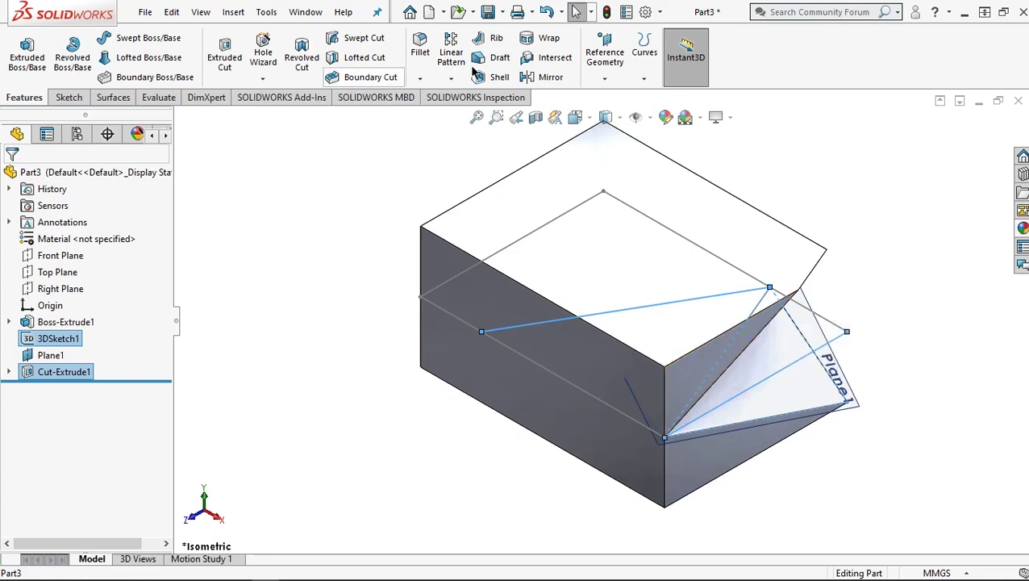
Step: Create Plane2 through the two selected 3D sketch lines
{"action": "left_click", "coordinate": [603, 79]}
{"action": "left_click", "coordinate": [611, 95]}
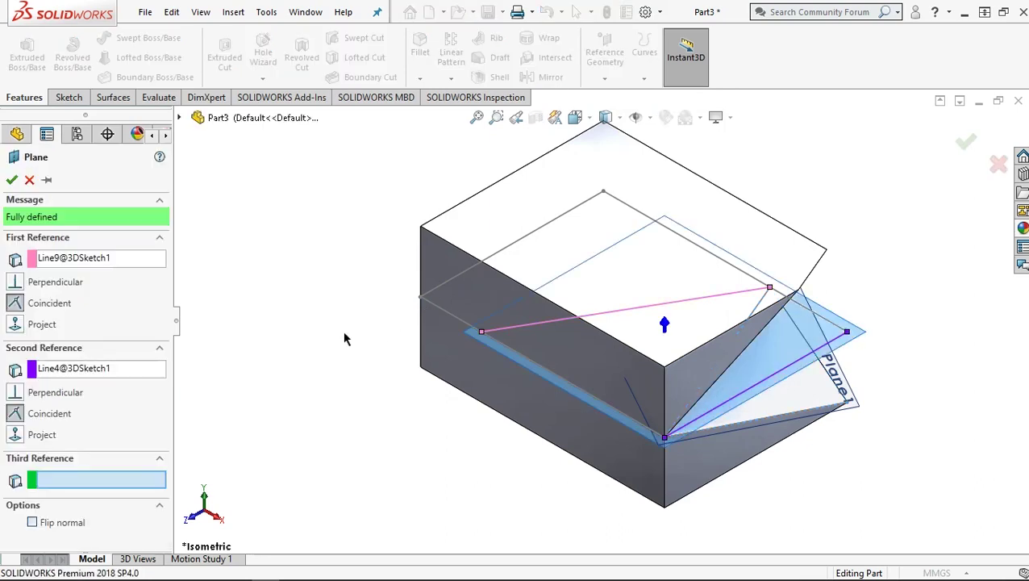
{"action": "left_click", "coordinate": [13, 182]}
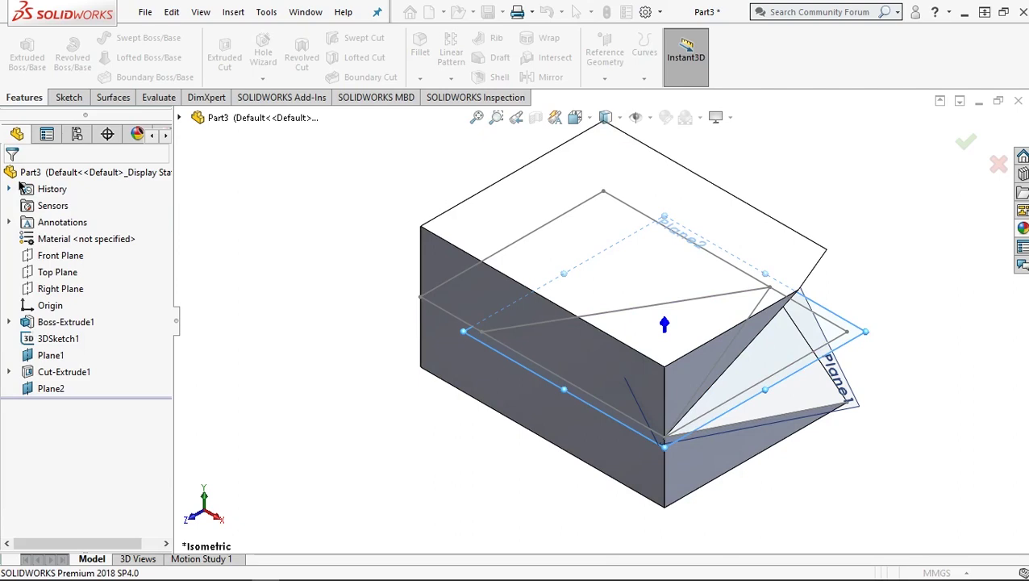
Step: Start Sketch3 on Plane2 and convert three 3D sketch lines into it
{"action": "left_click", "coordinate": [50, 389]}
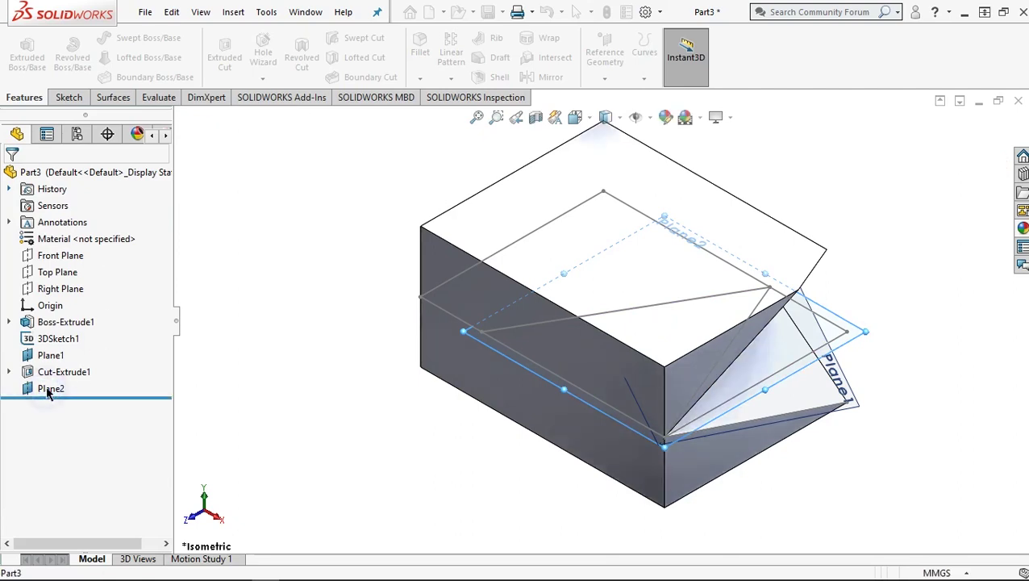
{"action": "right_click", "coordinate": [50, 389]}
{"action": "left_click", "coordinate": [60, 238]}
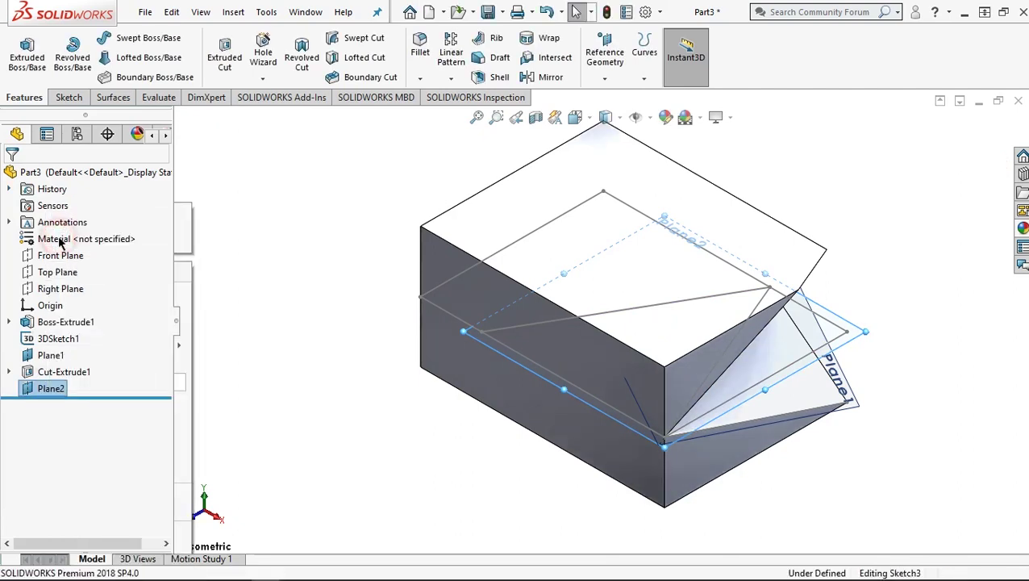
{"action": "left_click", "coordinate": [532, 363]}
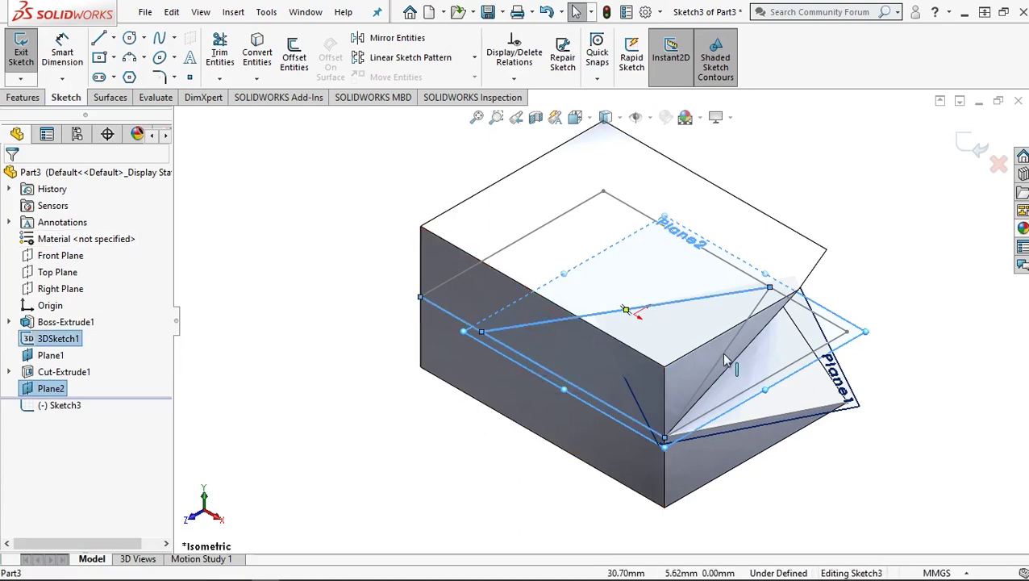
{"action": "left_click", "coordinate": [761, 385]}
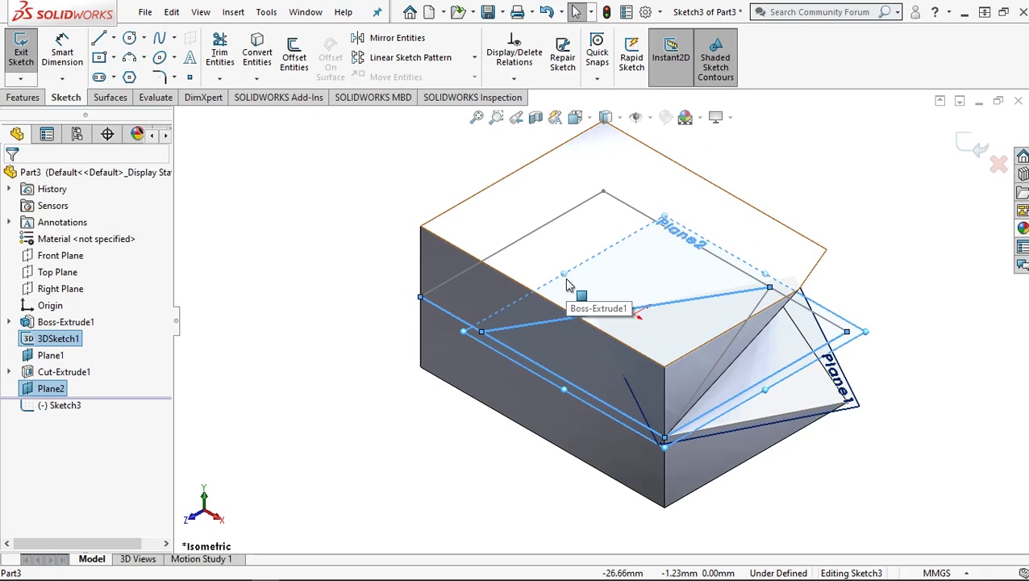
{"action": "left_click", "coordinate": [713, 376]}
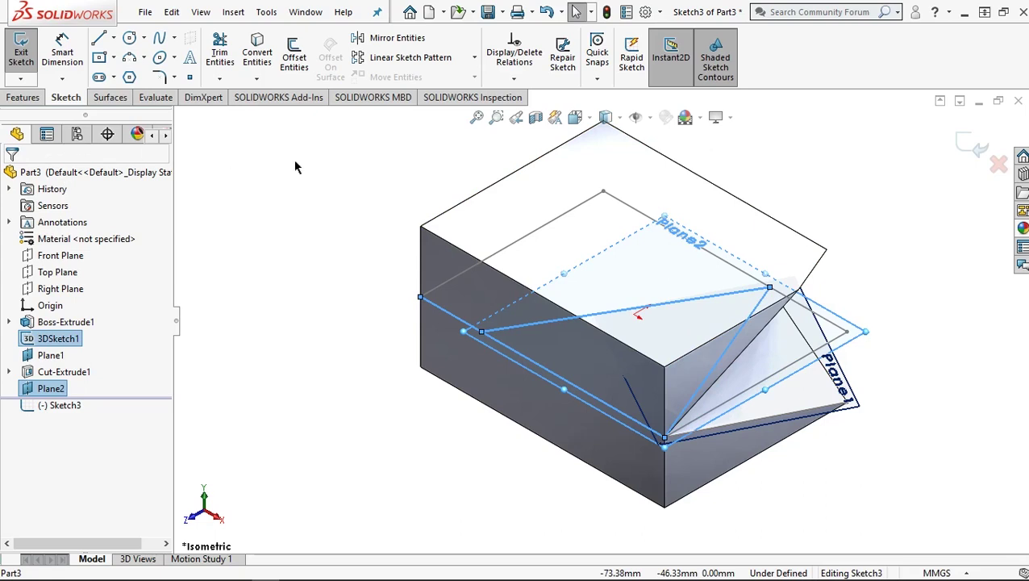
{"action": "left_click", "coordinate": [260, 56]}
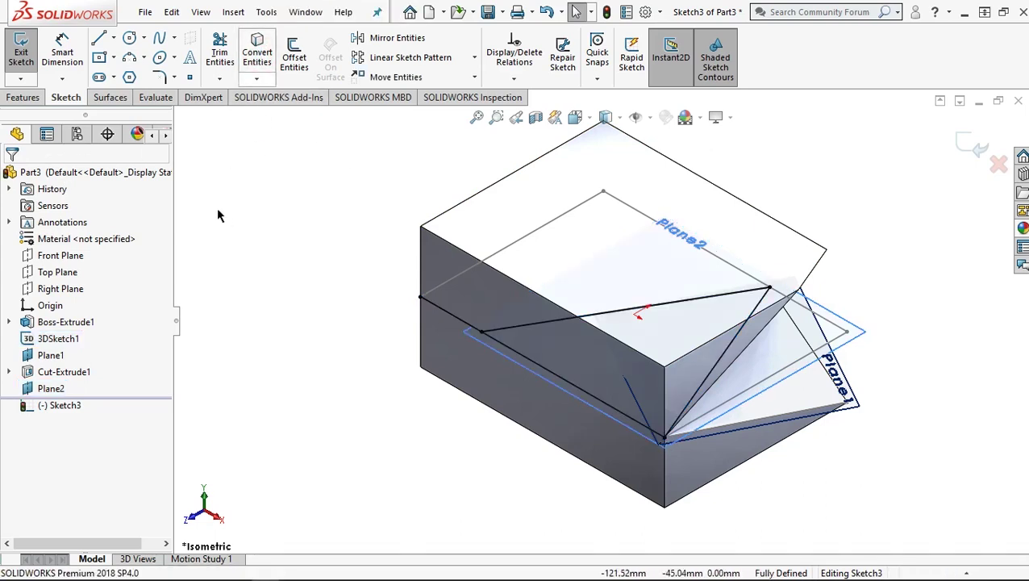
{"action": "left_click", "coordinate": [219, 52]}
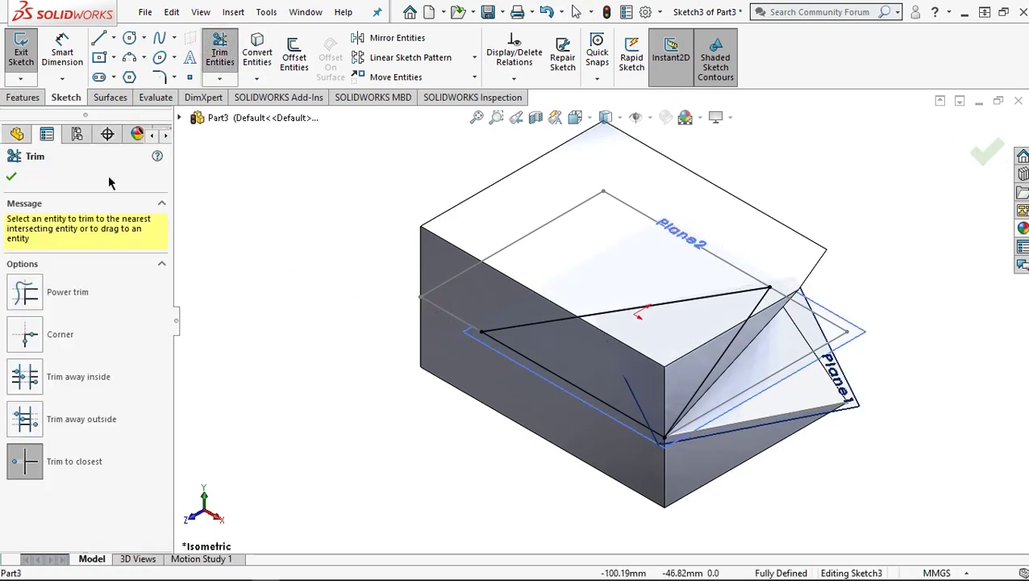
Step: Cut an upward wedge from the block with Sketch3 along Plane2, keeping all resulting bodies
{"action": "left_click", "coordinate": [11, 176]}
{"action": "left_click", "coordinate": [24, 98]}
{"action": "left_click", "coordinate": [225, 56]}
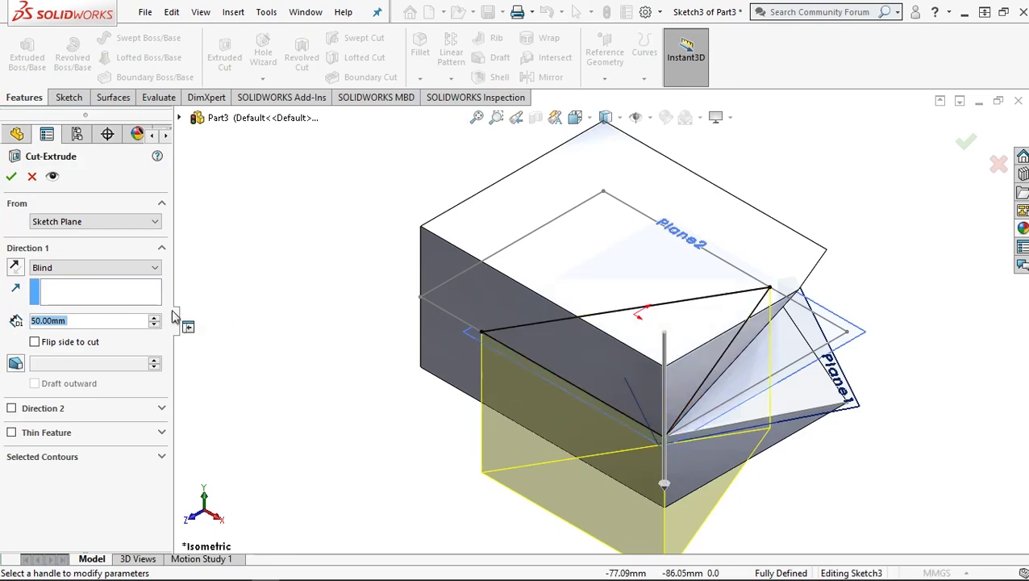
{"action": "left_click", "coordinate": [15, 267]}
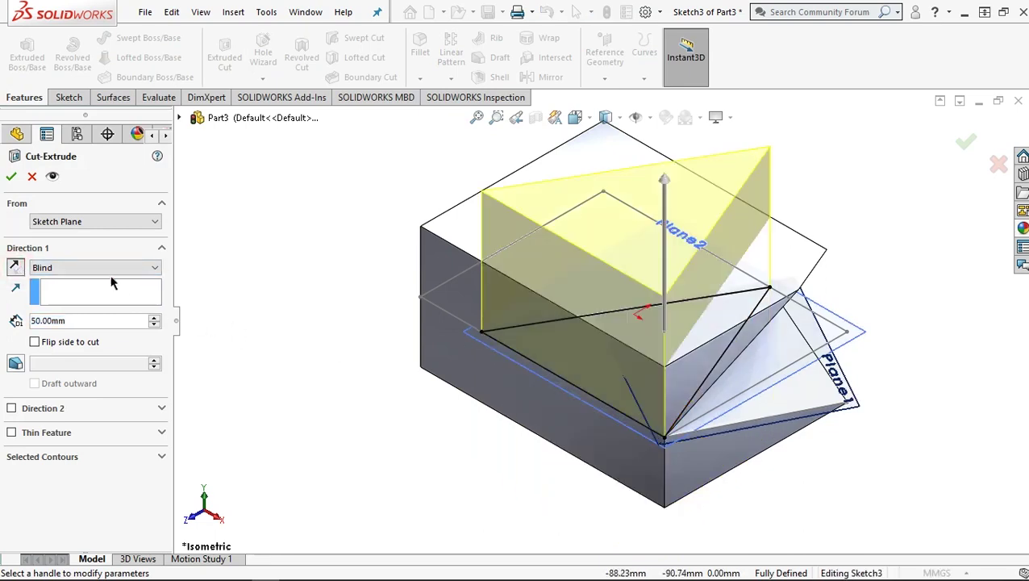
{"action": "left_click", "coordinate": [13, 176]}
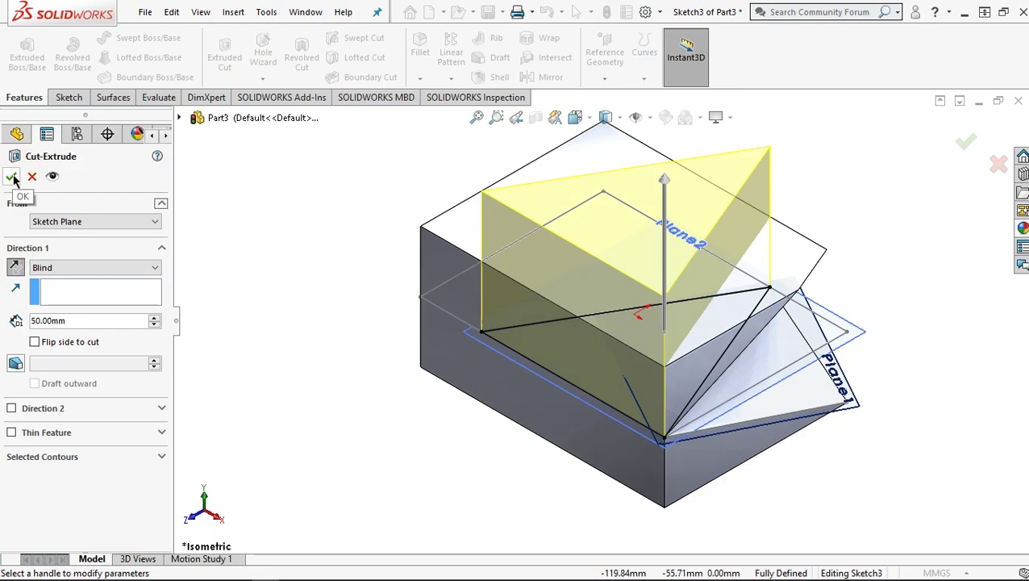
{"action": "left_click", "coordinate": [13, 176]}
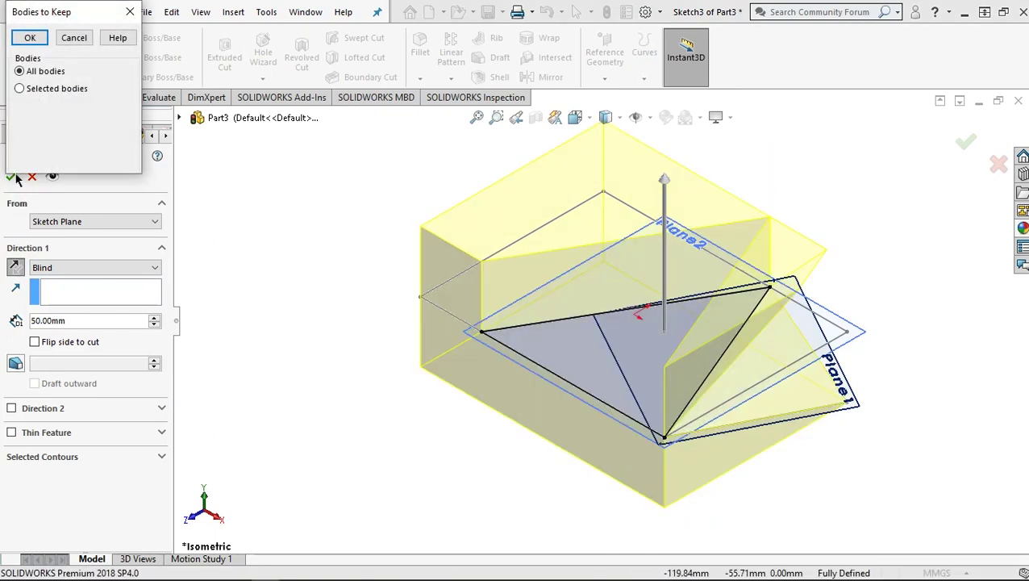
{"action": "left_click", "coordinate": [29, 38]}
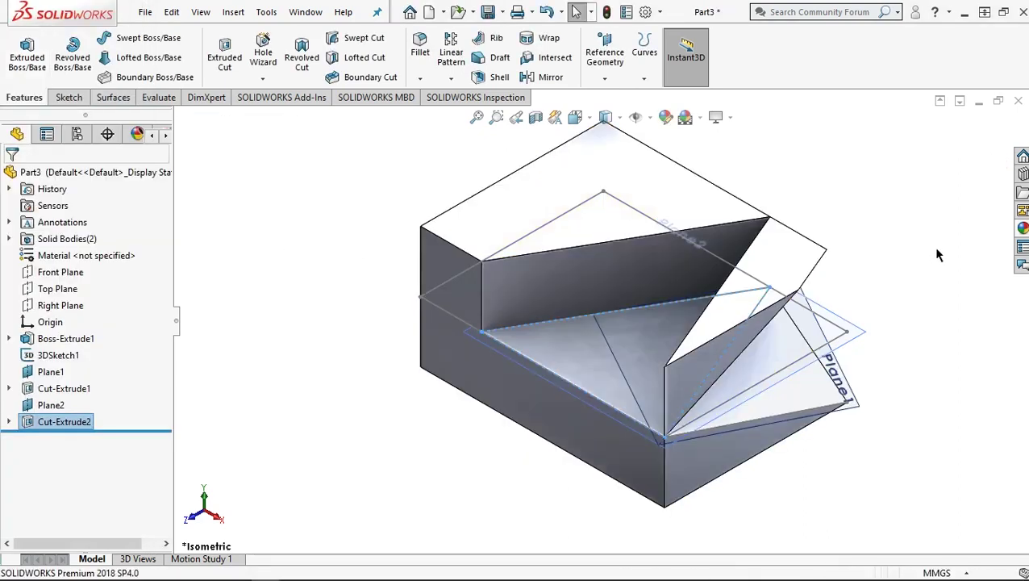
{"action": "left_click", "coordinate": [918, 254]}
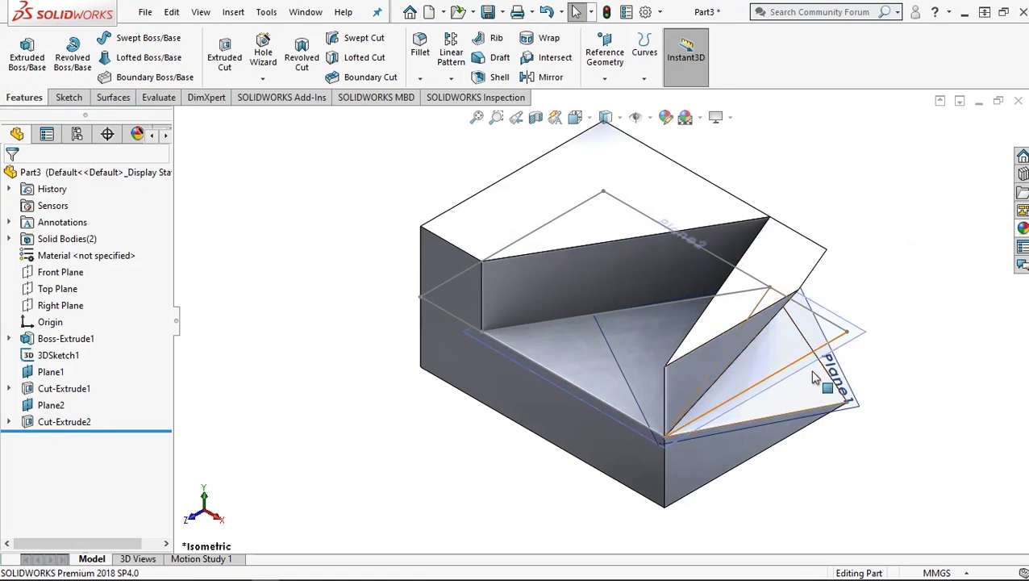
Step: Hide Plane1 and orbit to inspect the triangular cut from below and above
{"action": "left_click", "coordinate": [846, 383]}
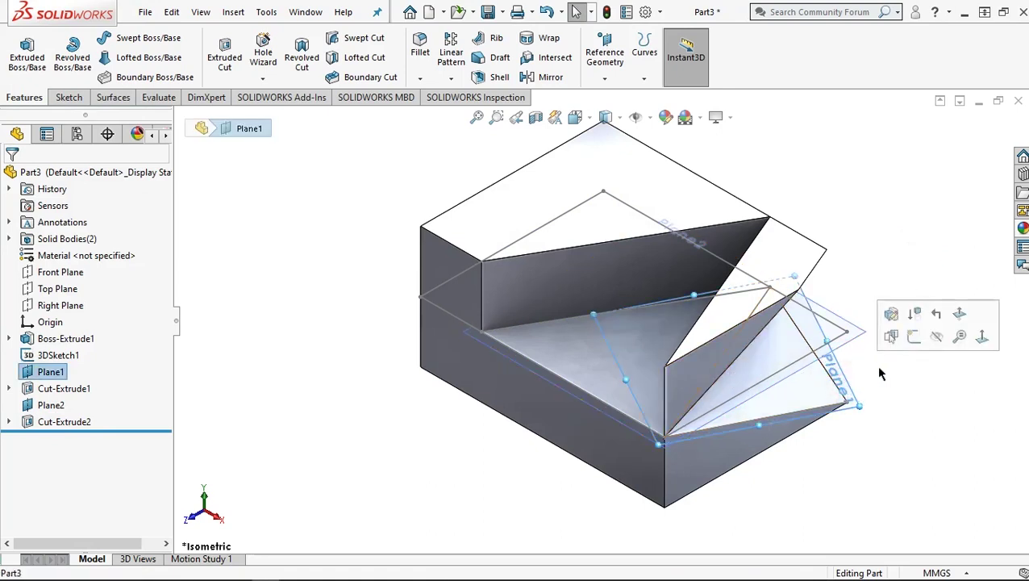
{"action": "left_click", "coordinate": [935, 336]}
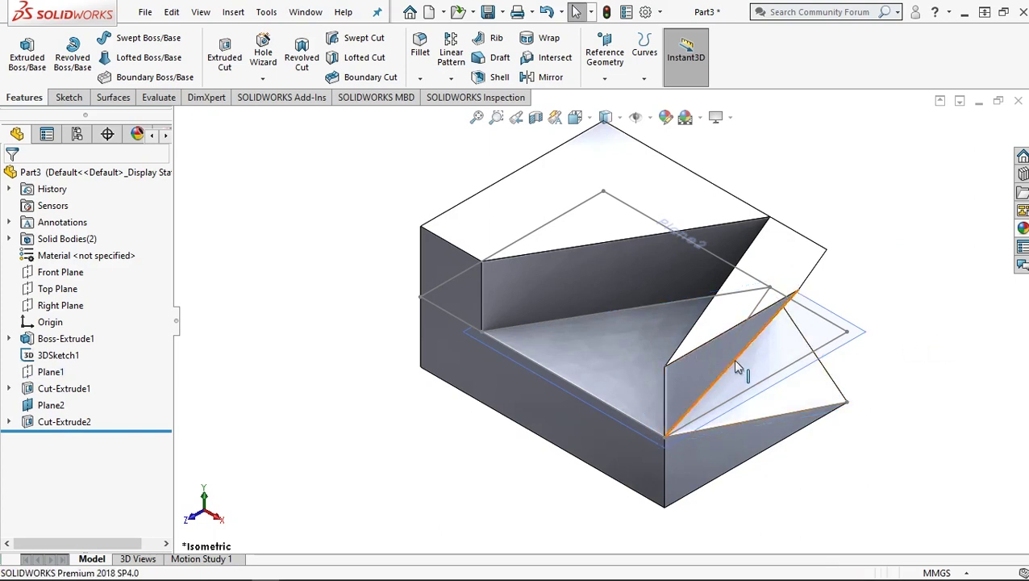
{"action": "middle_click_drag", "start_coordinate": [732, 359], "coordinate": [800, 378]}
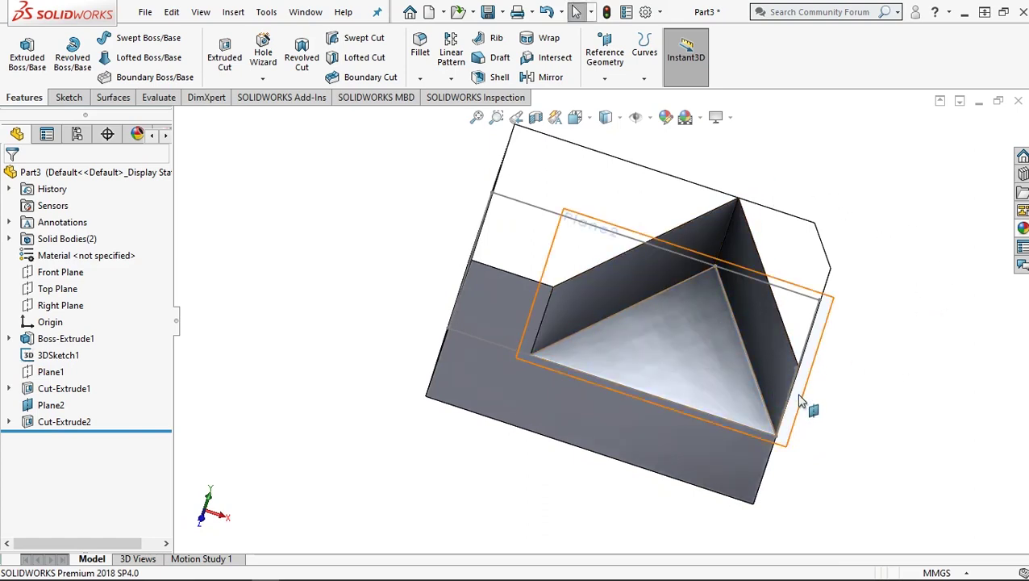
{"action": "middle_click_drag", "start_coordinate": [800, 400], "coordinate": [802, 379]}
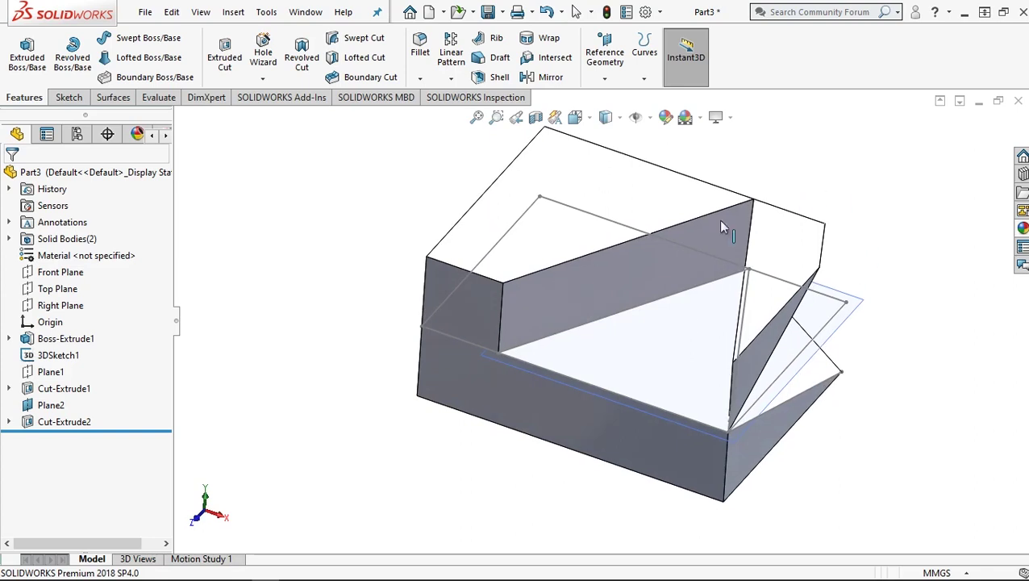
{"action": "middle_click_drag", "start_coordinate": [827, 323], "coordinate": [744, 252]}
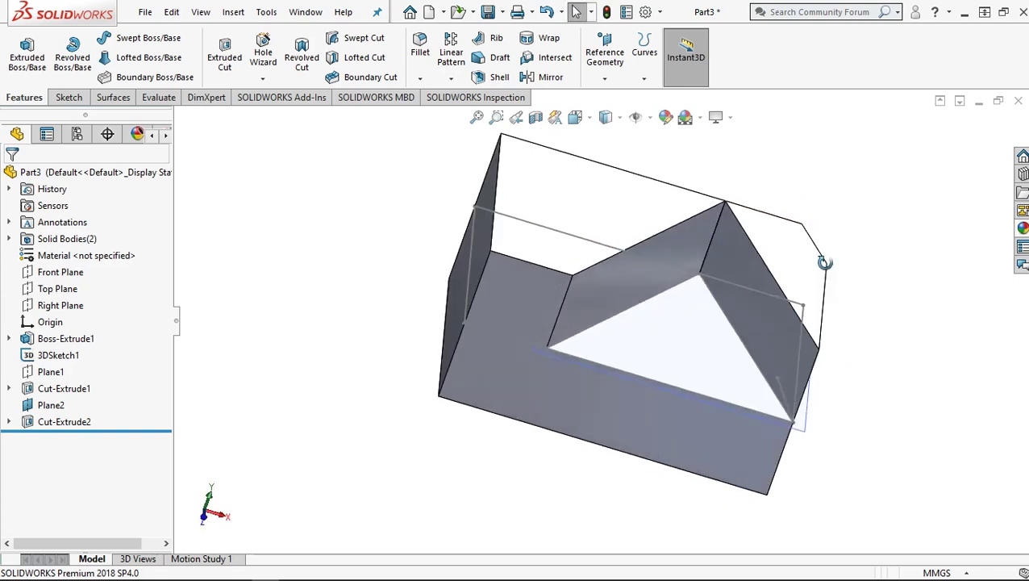
{"action": "left_click", "coordinate": [736, 243]}
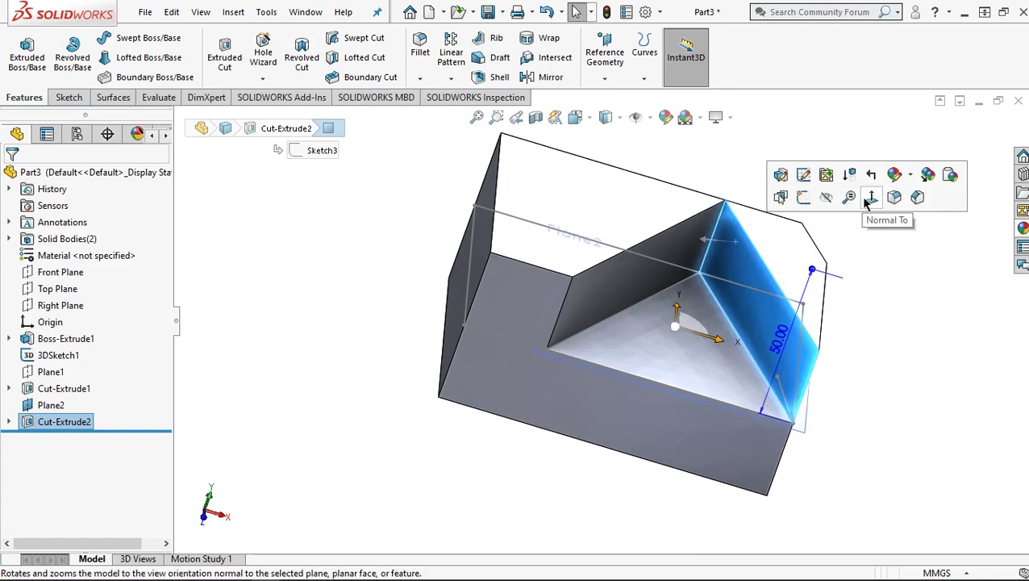
Step: Sketch a closed line outline on the sloped cut face tracing the leftover wedge
{"action": "left_click", "coordinate": [803, 198]}
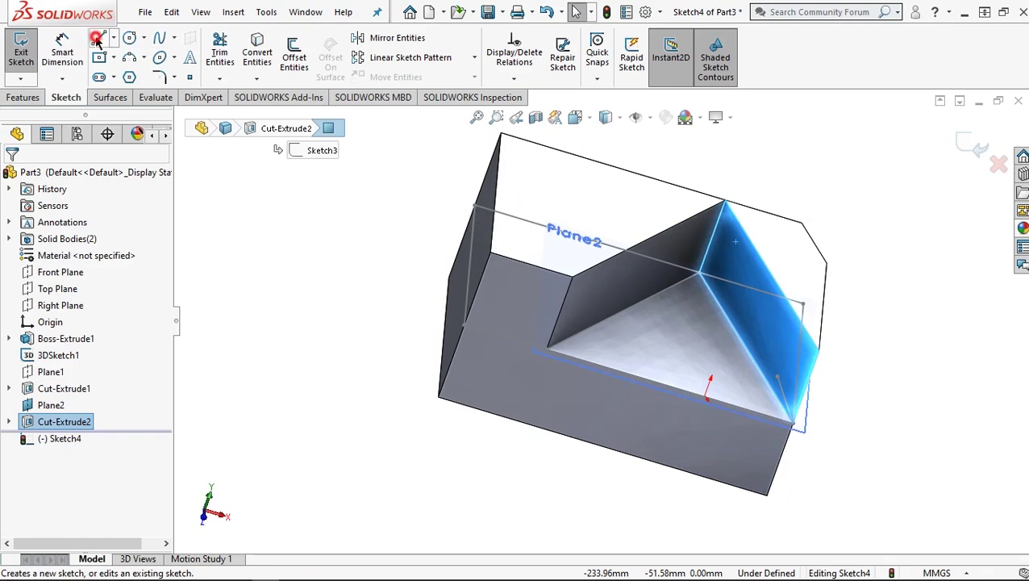
{"action": "left_click", "coordinate": [98, 38]}
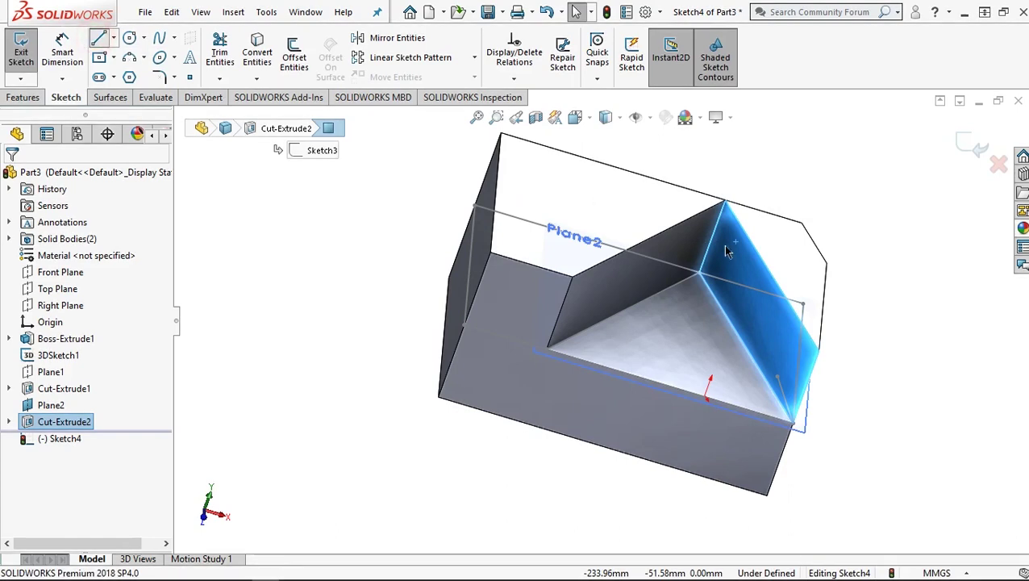
{"action": "left_click", "coordinate": [725, 200]}
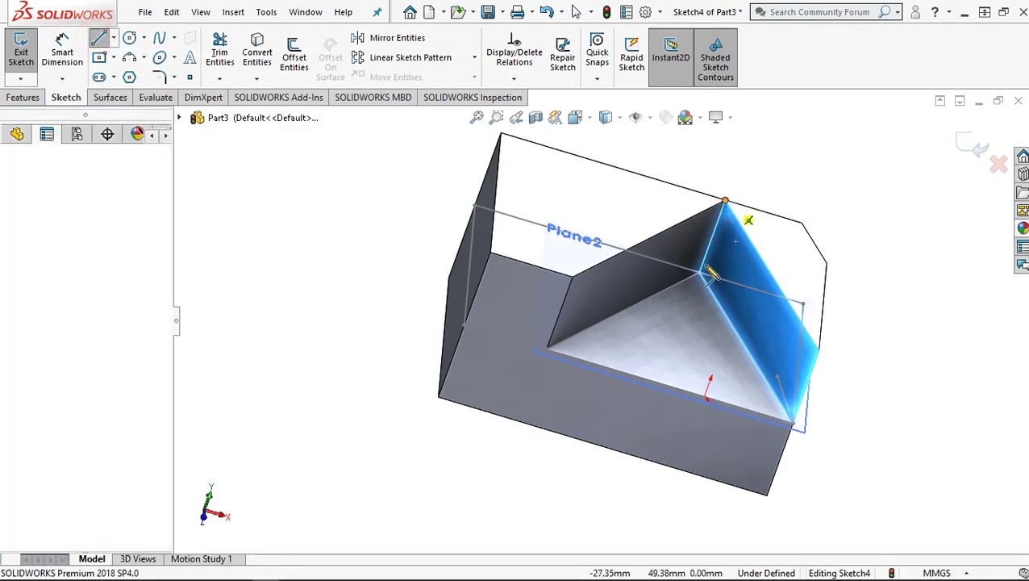
{"action": "left_click", "coordinate": [700, 273]}
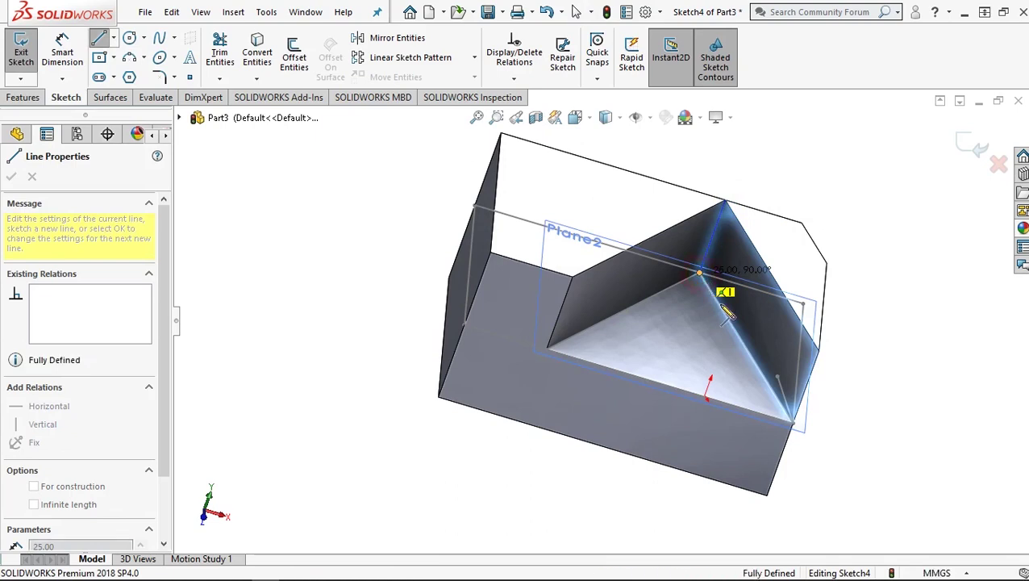
{"action": "left_click", "coordinate": [793, 422]}
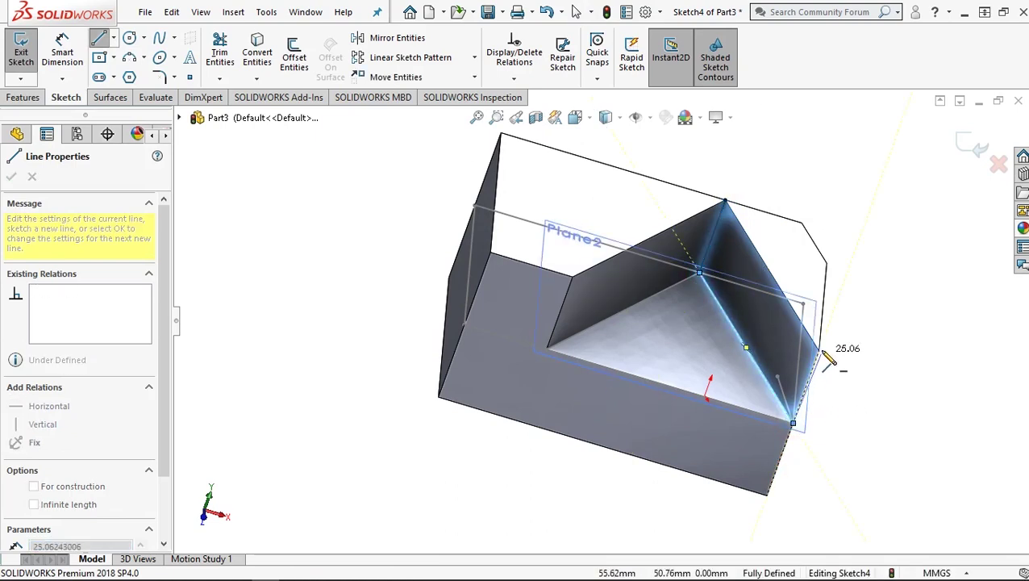
{"action": "left_click", "coordinate": [819, 350]}
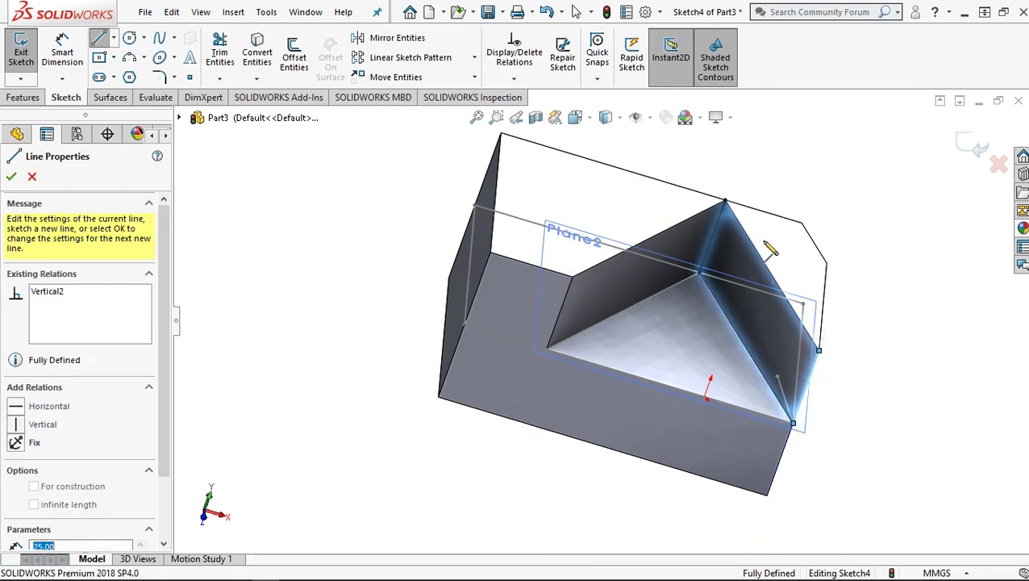
{"action": "left_click", "coordinate": [725, 201]}
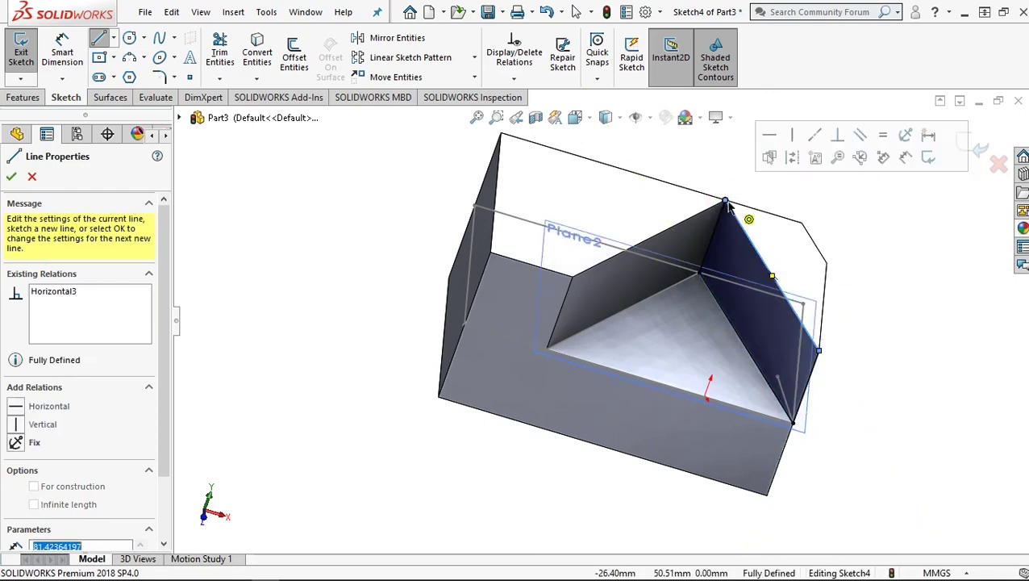
{"action": "left_click", "coordinate": [36, 100]}
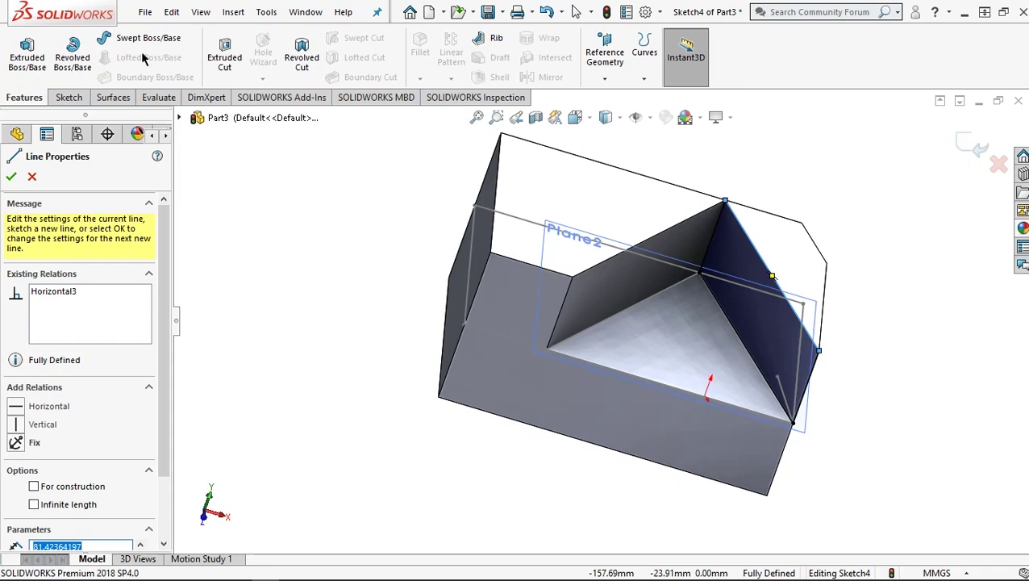
{"action": "left_click", "coordinate": [226, 59]}
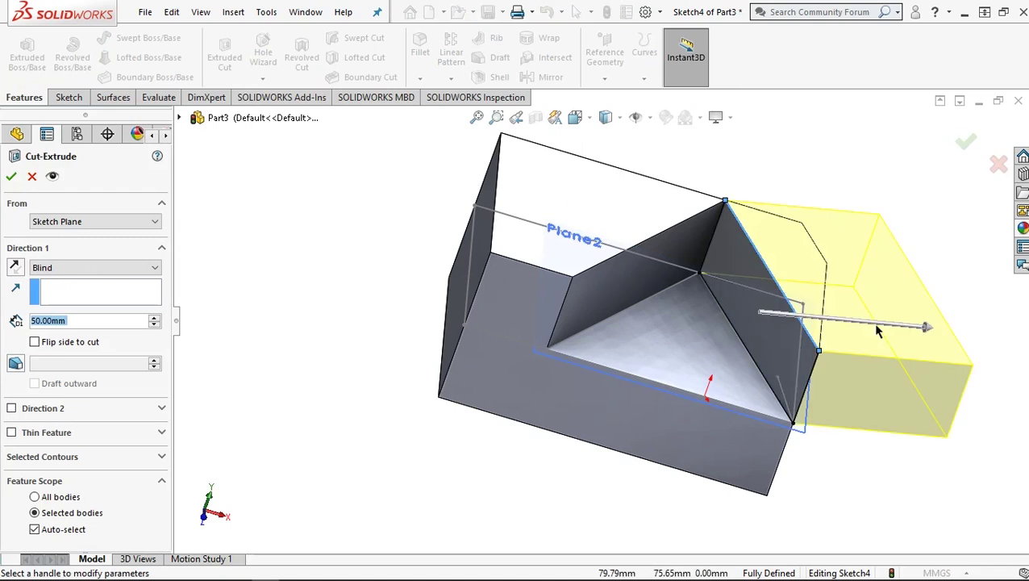
Step: Apply the Sketch4 extruded cut to remove the leftover wedge, then return to isometric view
{"action": "middle_click_drag", "start_coordinate": [864, 335], "coordinate": [560, 275]}
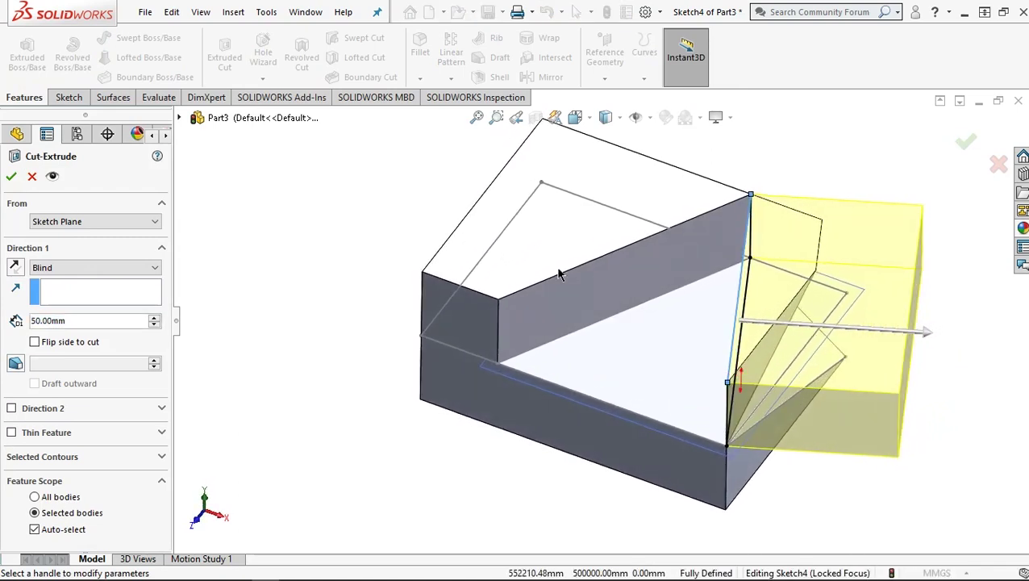
{"action": "left_click", "coordinate": [12, 176]}
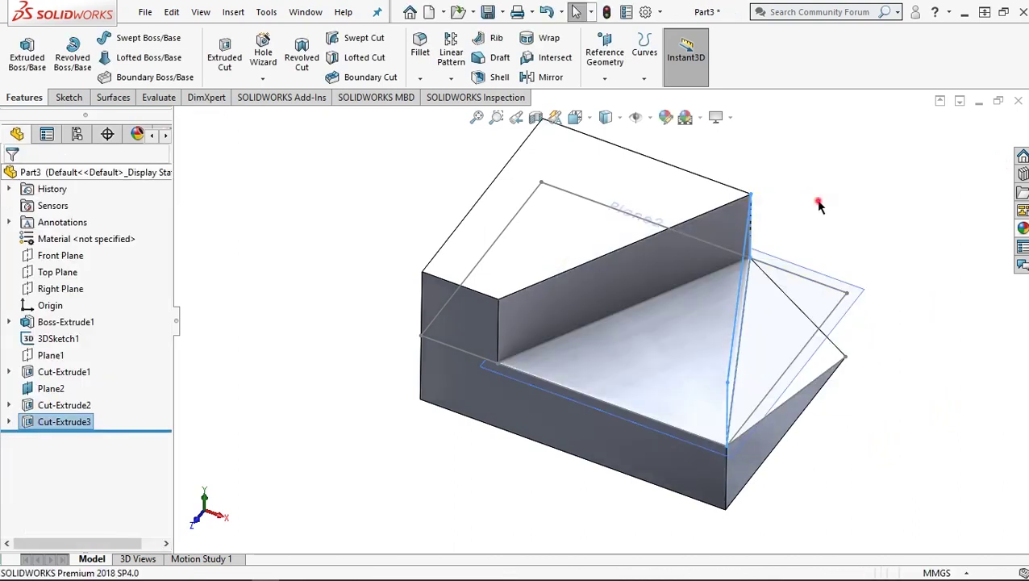
{"action": "left_click", "coordinate": [816, 208]}
{"action": "key", "text": "ctrl+7"}
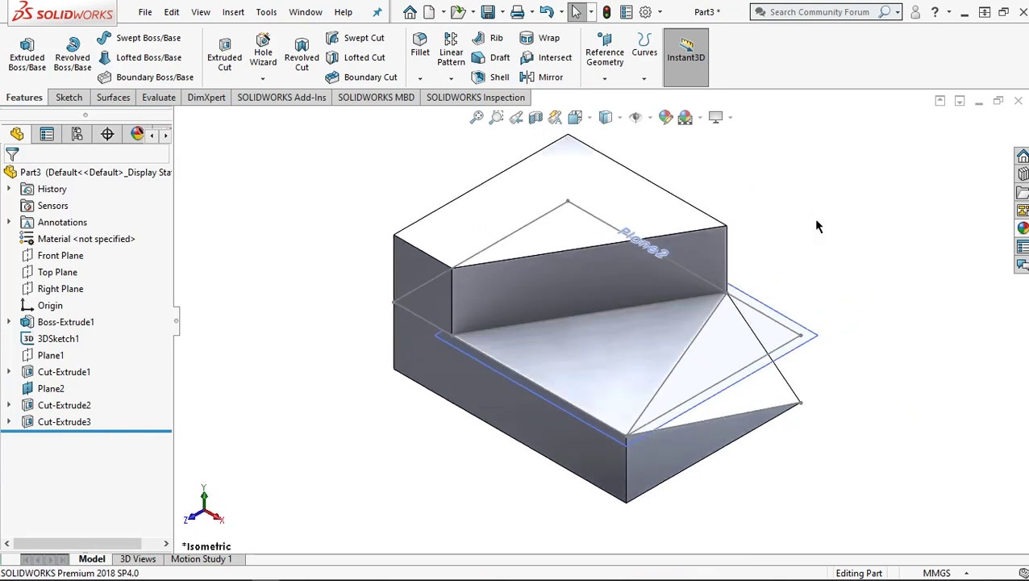
Step: Hide Plane2, orbit slightly, and select the block's large end face
{"action": "left_click", "coordinate": [810, 338]}
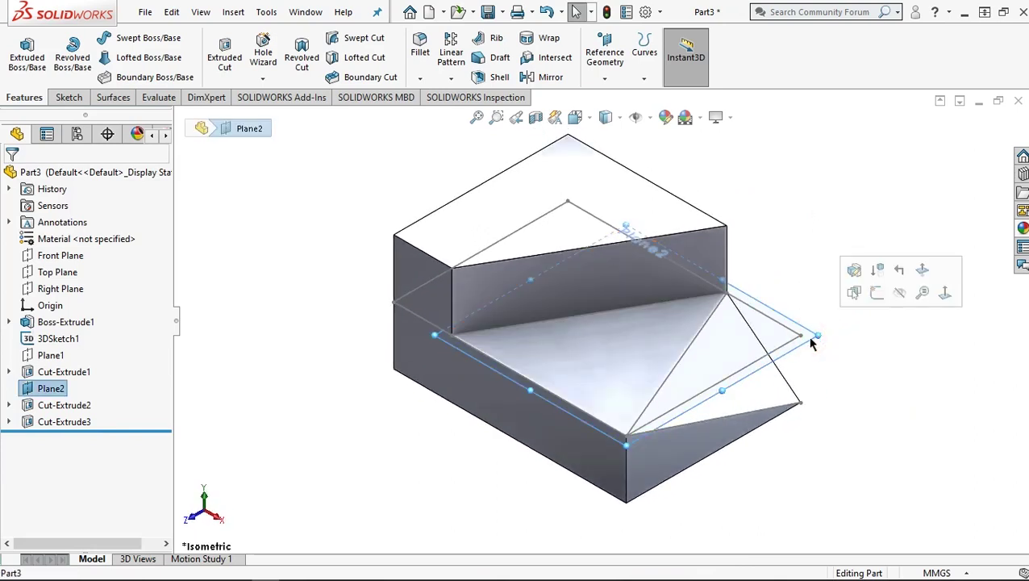
{"action": "left_click", "coordinate": [899, 292]}
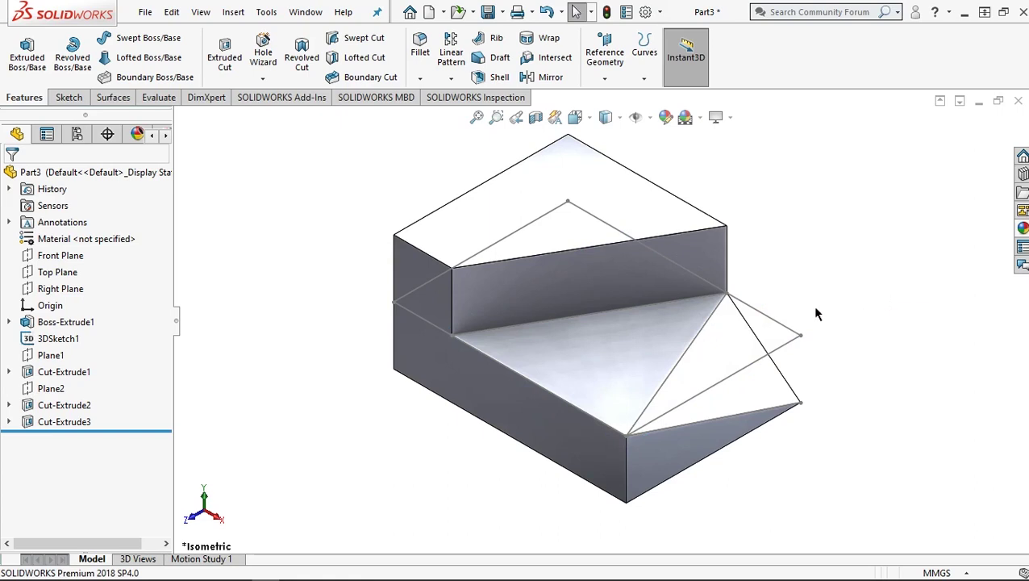
{"action": "mouse_move", "coordinate": [434, 299]}
{"action": "middle_mouse_down"}
{"action": "mouse_move", "coordinate": [443, 278]}
{"action": "mouse_move", "coordinate": [513, 271]}
{"action": "mouse_move", "coordinate": [544, 328]}
{"action": "middle_mouse_up"}
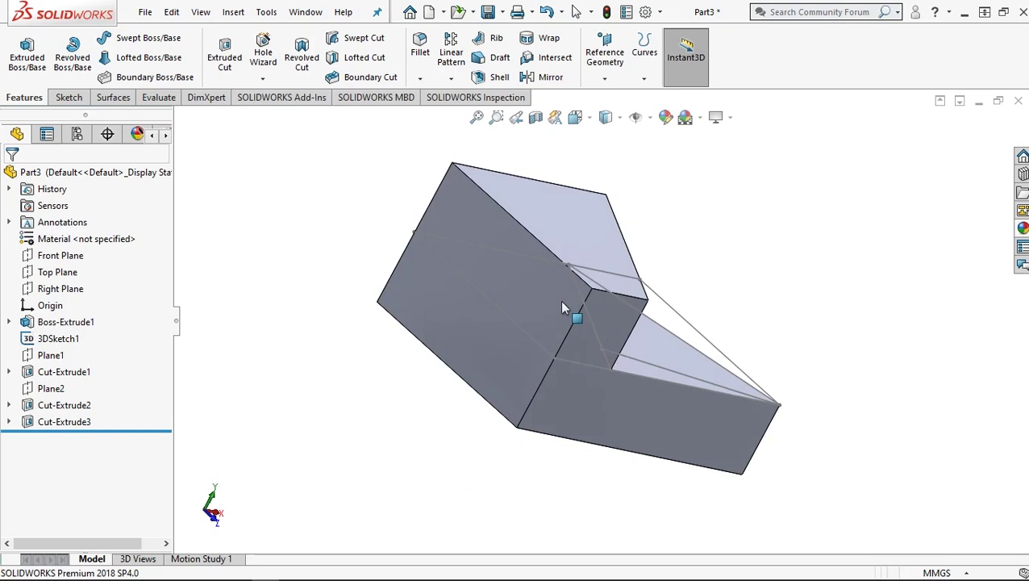
{"action": "left_click", "coordinate": [561, 307]}
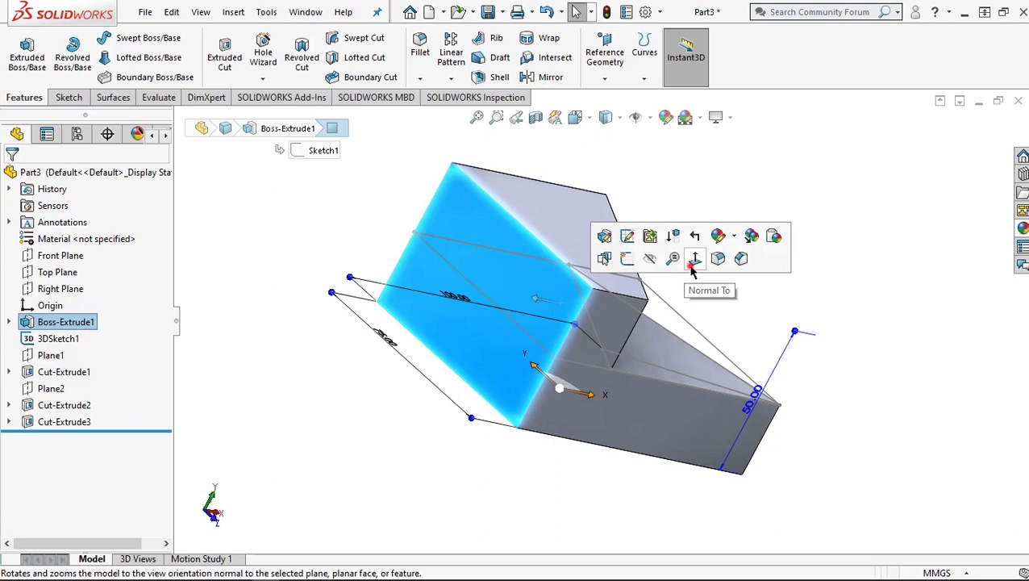
Step: Orient the view normal to the selected end face
{"action": "left_click", "coordinate": [695, 259]}
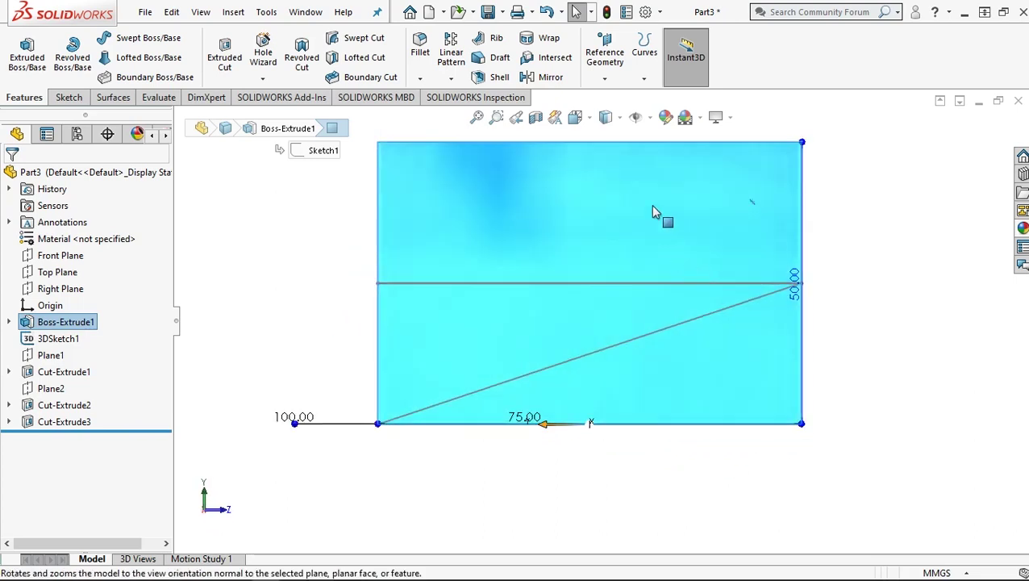
{"action": "right_click", "coordinate": [669, 197]}
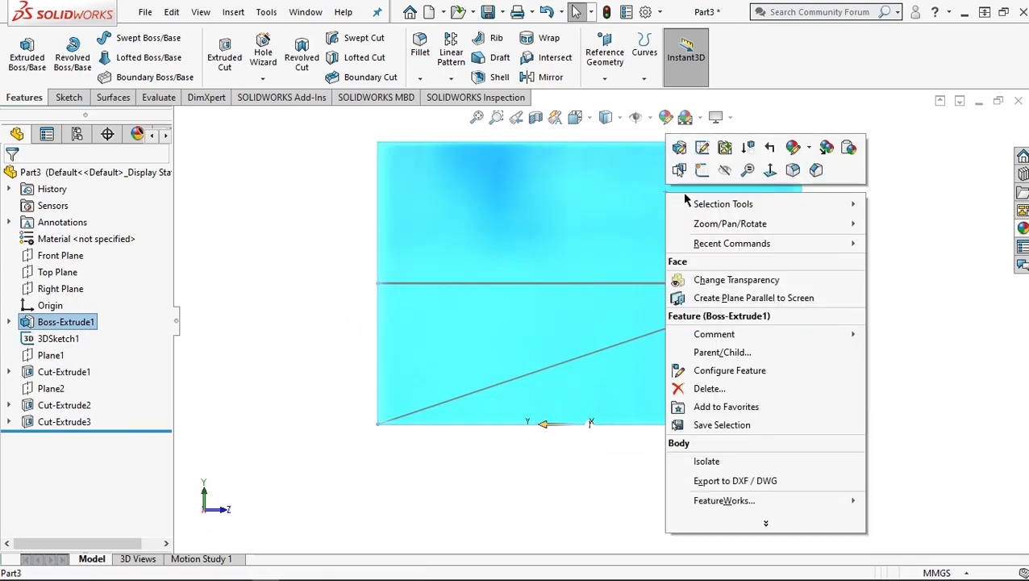
{"action": "left_click", "coordinate": [770, 168]}
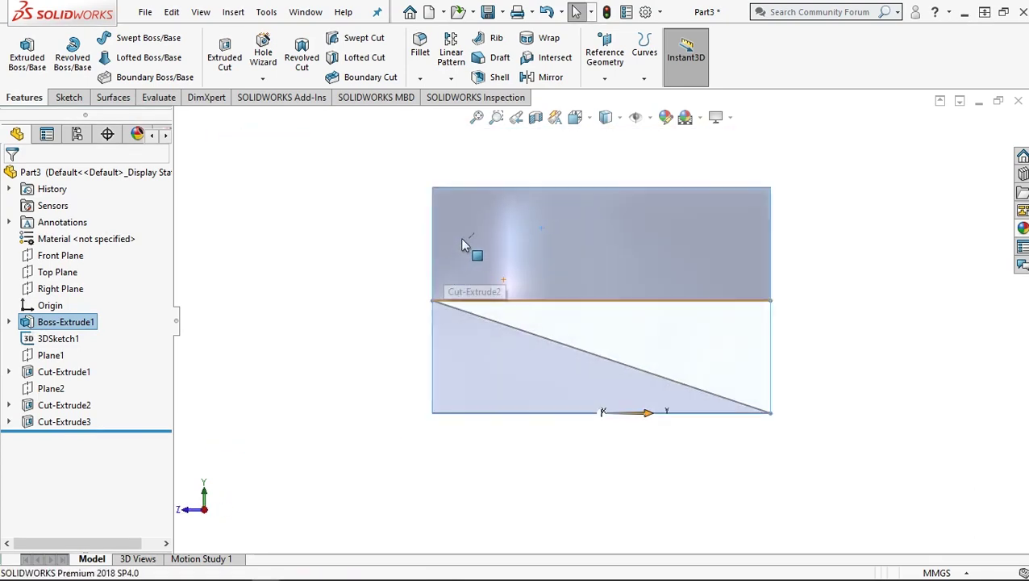
Step: Draw a closed triangle in the face's upper-left corner: left edge, top edge, diagonal back
{"action": "left_click", "coordinate": [66, 97]}
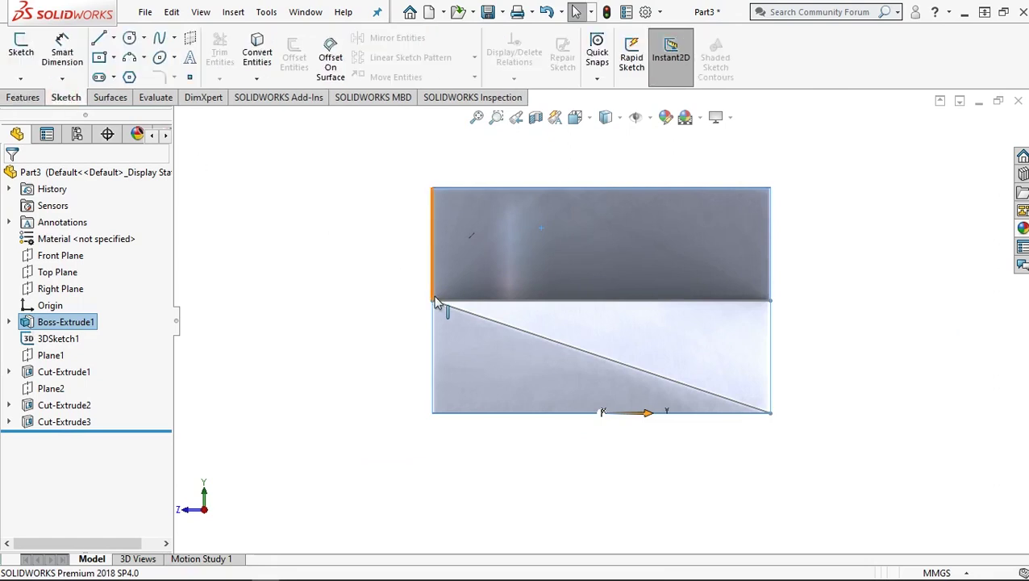
{"action": "left_click", "coordinate": [100, 42]}
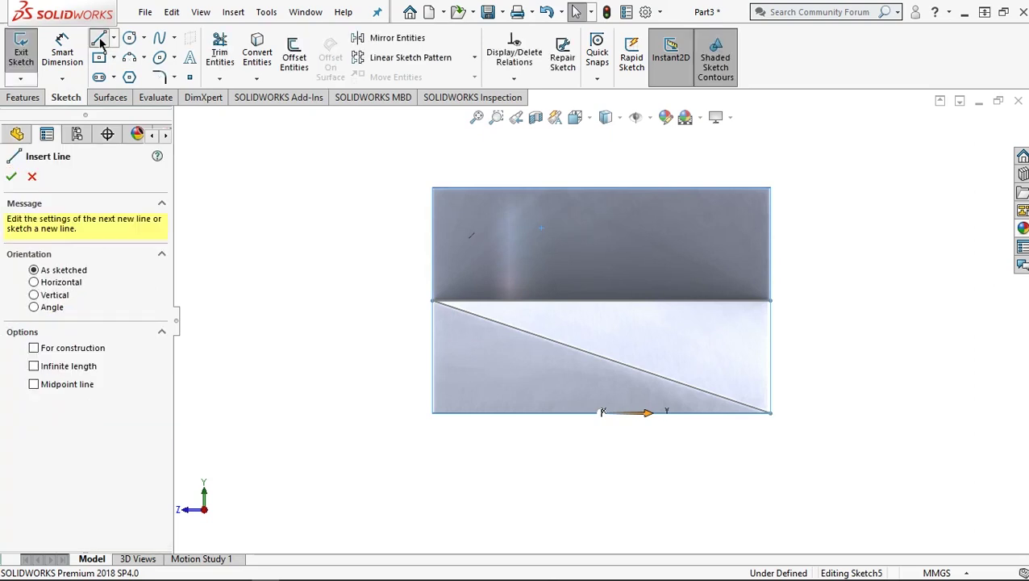
{"action": "left_click", "coordinate": [432, 301]}
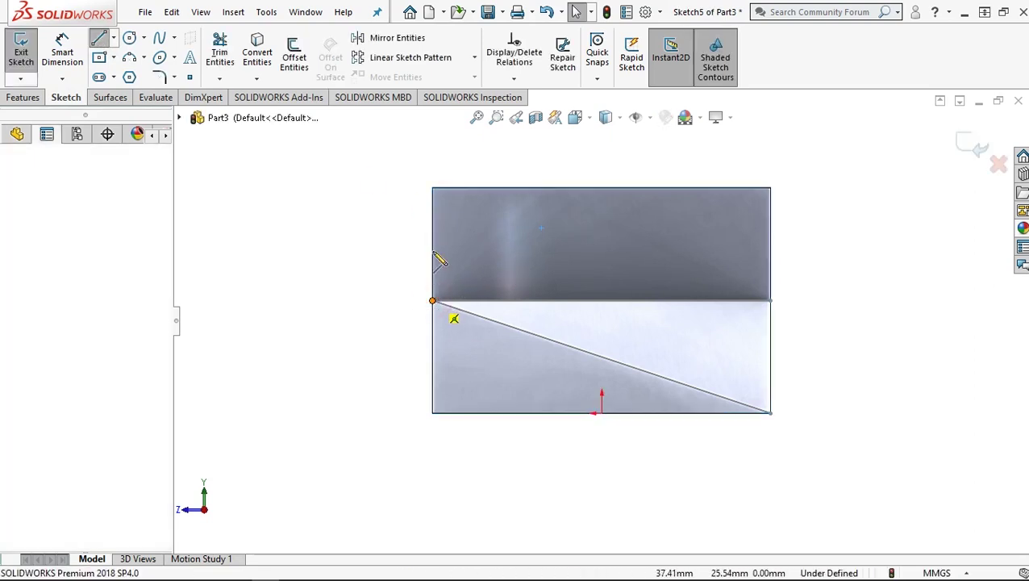
{"action": "left_click", "coordinate": [432, 188]}
{"action": "left_click", "coordinate": [523, 187]}
{"action": "left_click", "coordinate": [433, 307]}
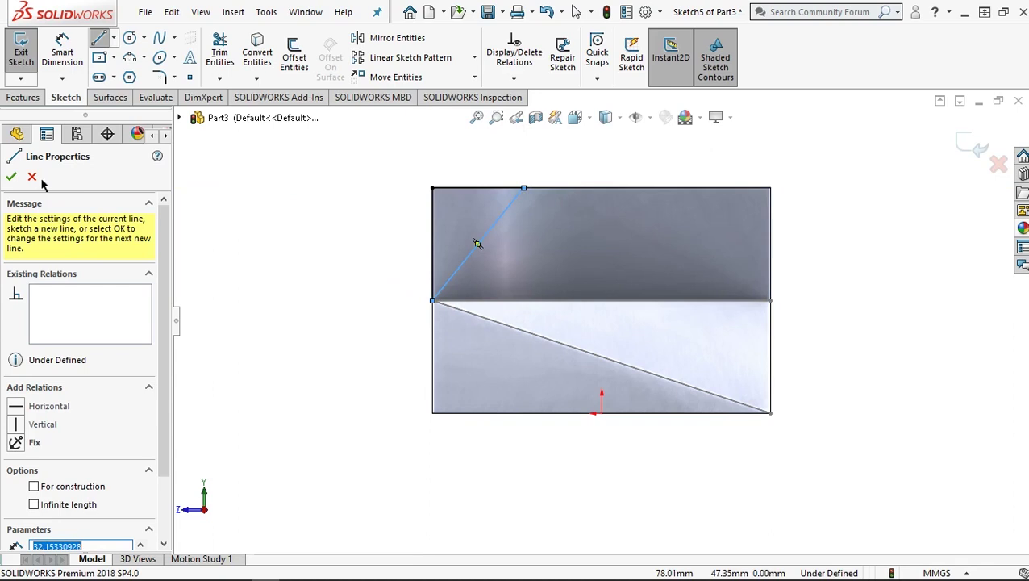
{"action": "left_click", "coordinate": [11, 175]}
{"action": "middle_click_drag", "start_coordinate": [340, 287], "coordinate": [375, 326]}
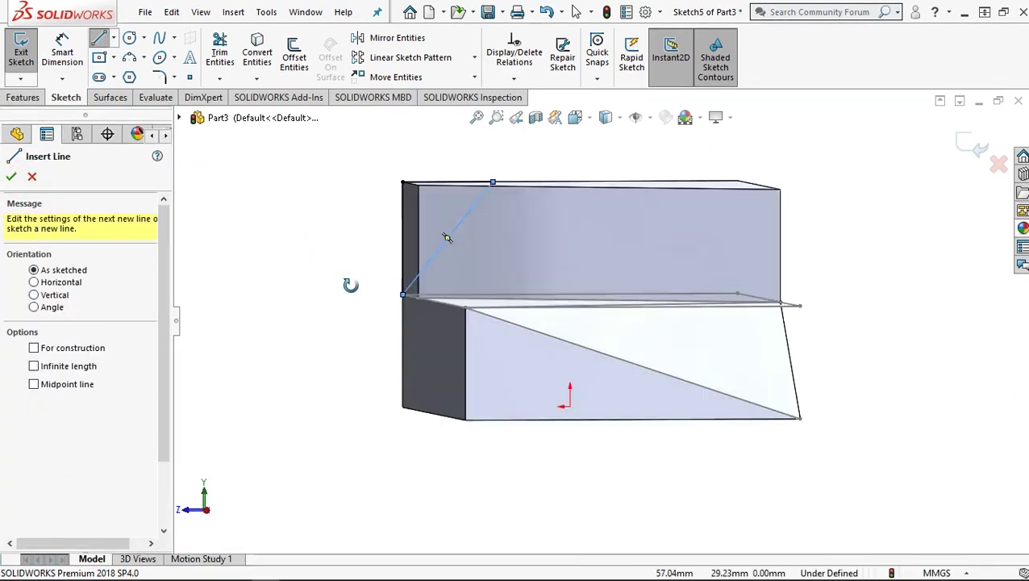
{"action": "left_click", "coordinate": [62, 57]}
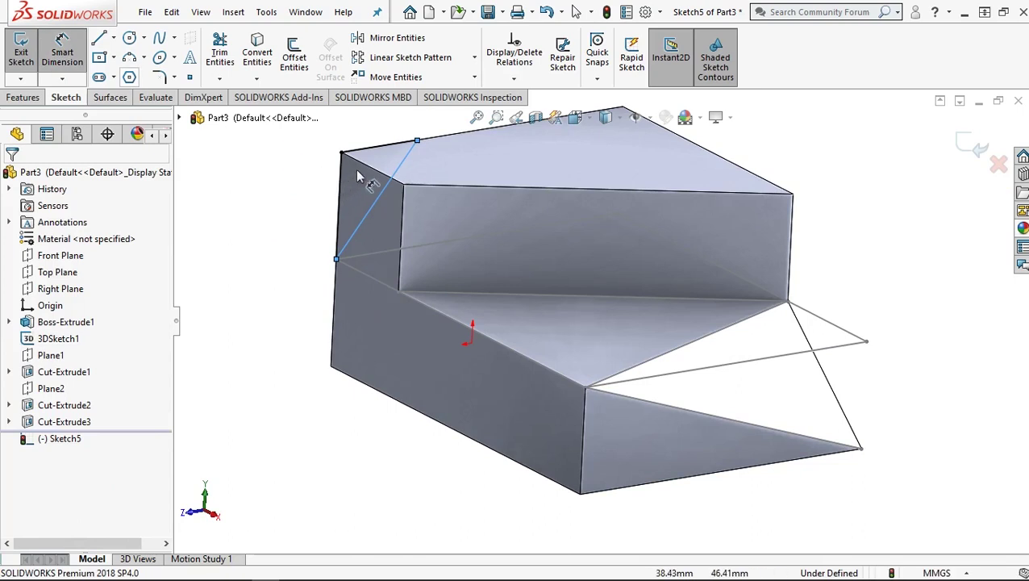
Step: Dimension the slanted line at 45° to the top edge, fully defining Sketch5
{"action": "scroll", "coordinate": [404, 161], "scroll_direction": "down", "scroll_amount": 2}
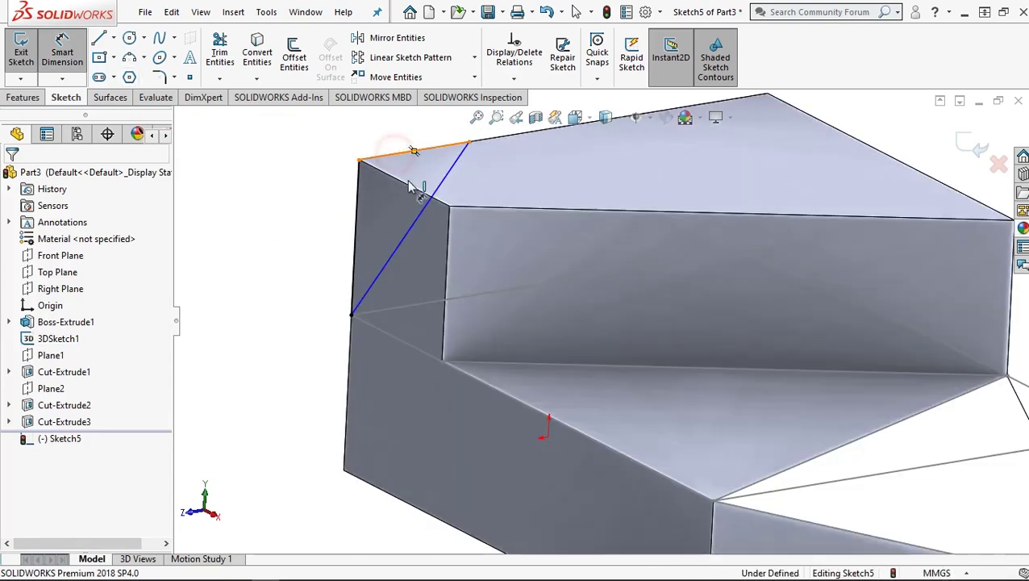
{"action": "left_click", "coordinate": [440, 192]}
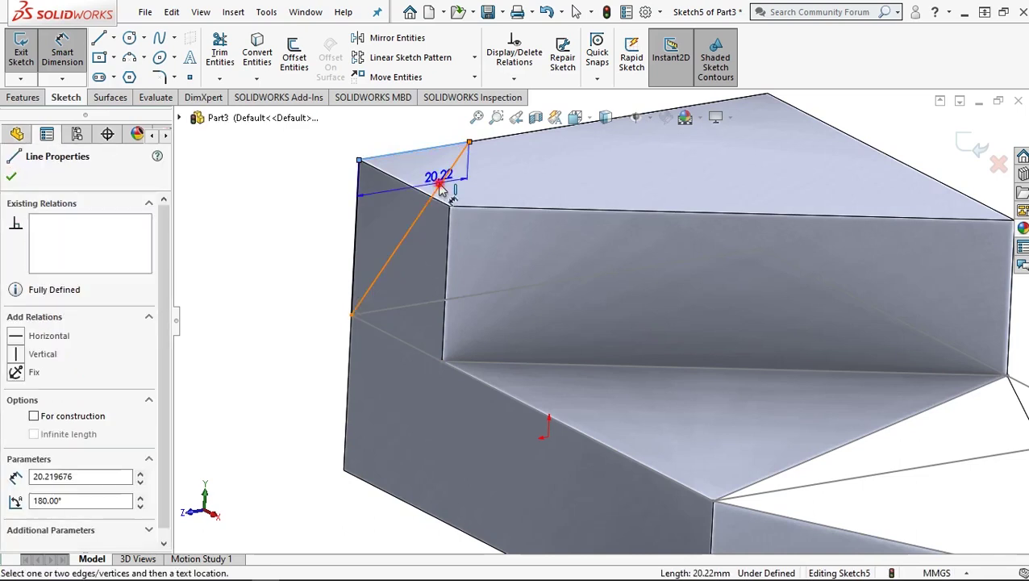
{"action": "left_click", "coordinate": [386, 155]}
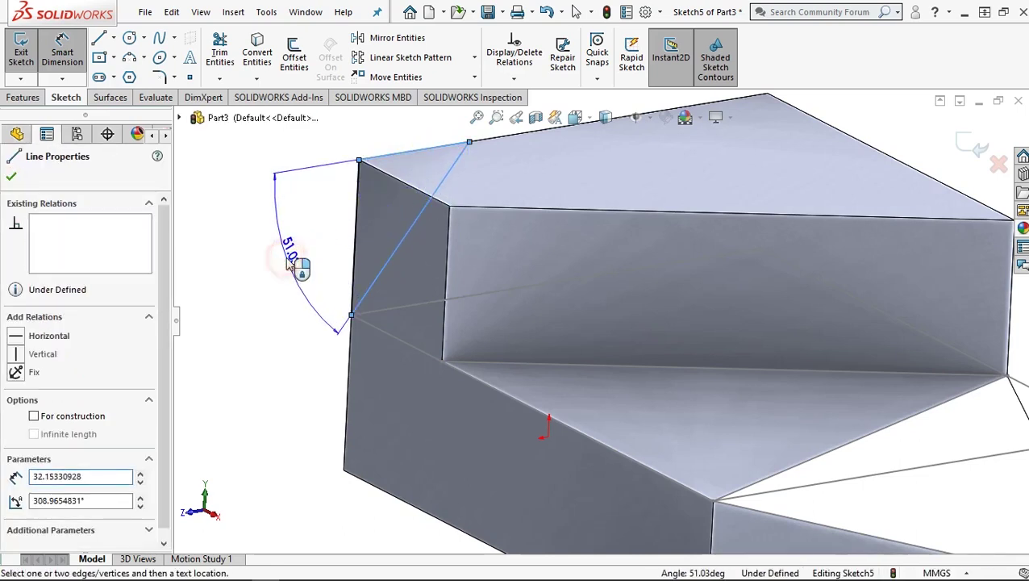
{"action": "left_click", "coordinate": [288, 259]}
{"action": "left_click", "coordinate": [291, 262]}
{"action": "type", "text": "45"}
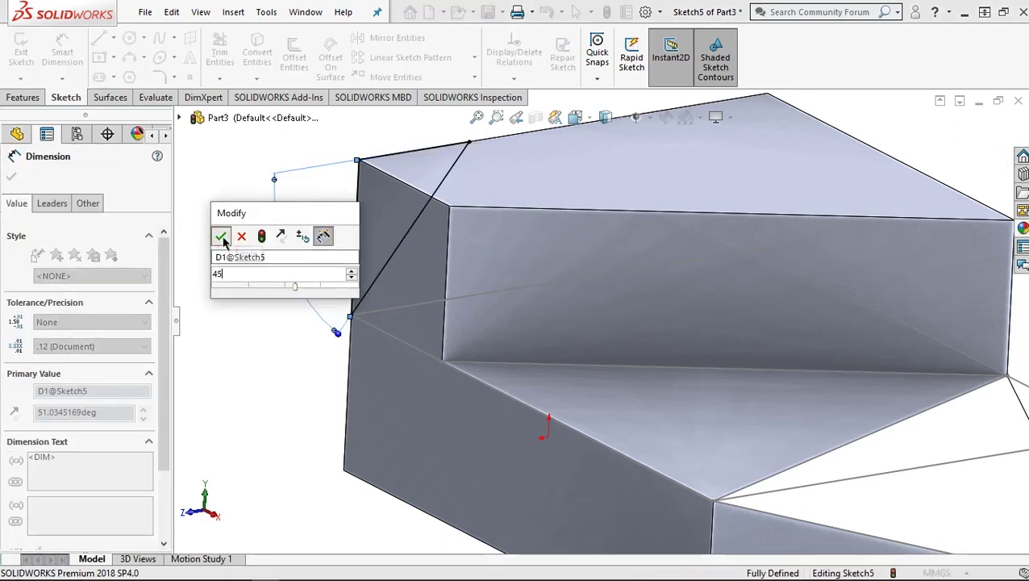
{"action": "left_click", "coordinate": [222, 239]}
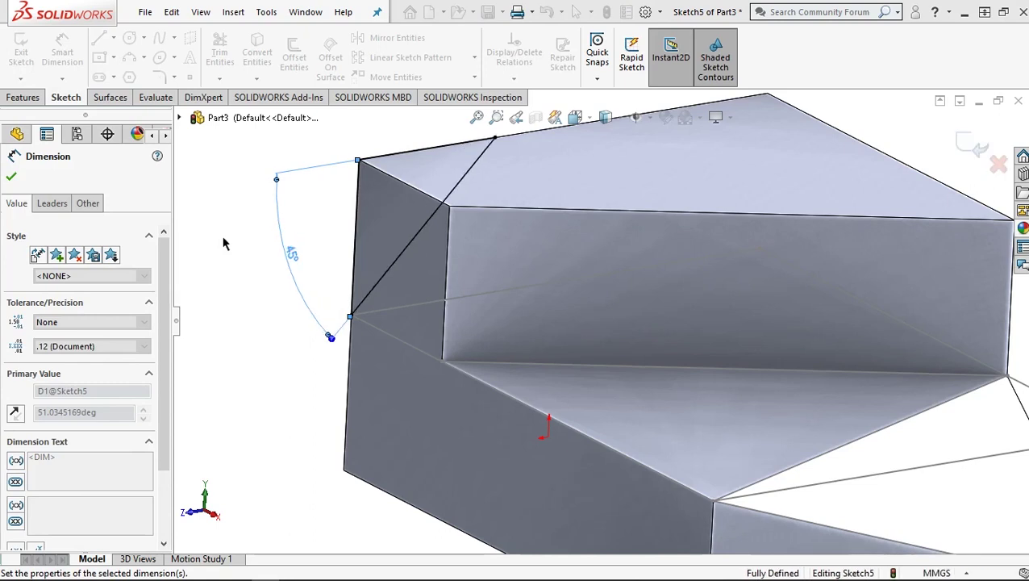
{"action": "left_click", "coordinate": [11, 177]}
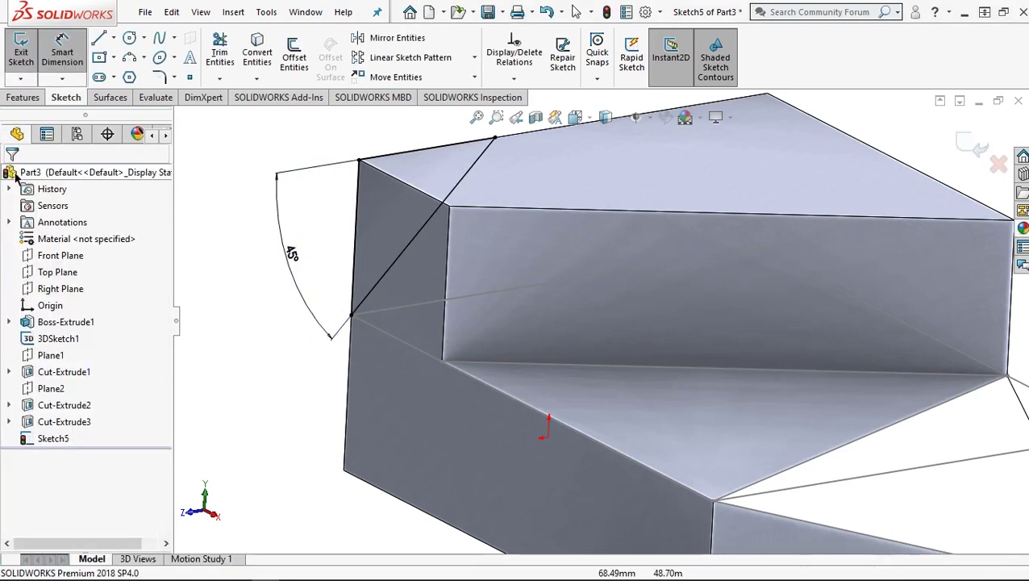
{"action": "scroll", "coordinate": [516, 310], "scroll_direction": "up", "scroll_amount": 3}
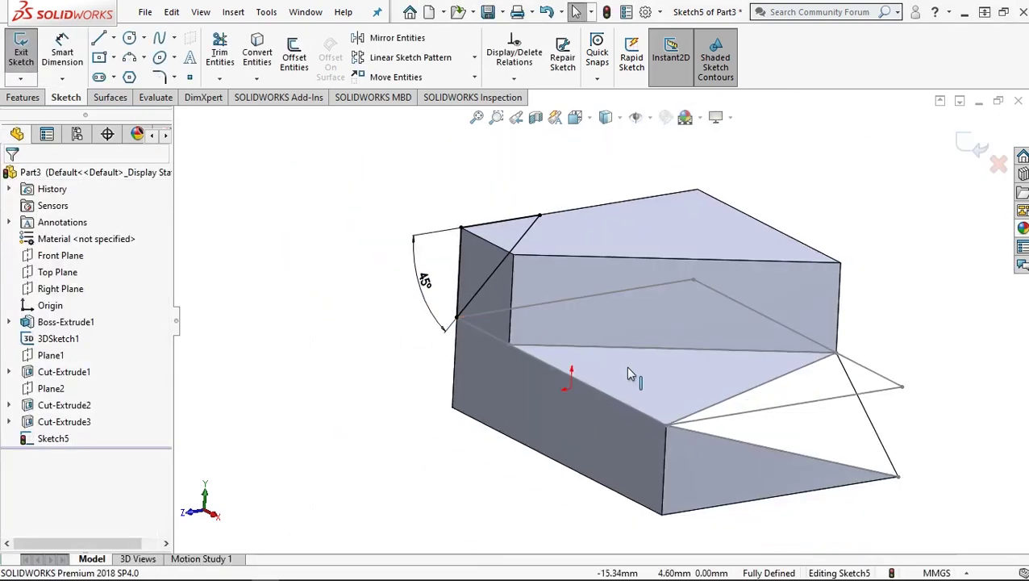
{"action": "middle_click_drag", "start_coordinate": [630, 373], "coordinate": [650, 376]}
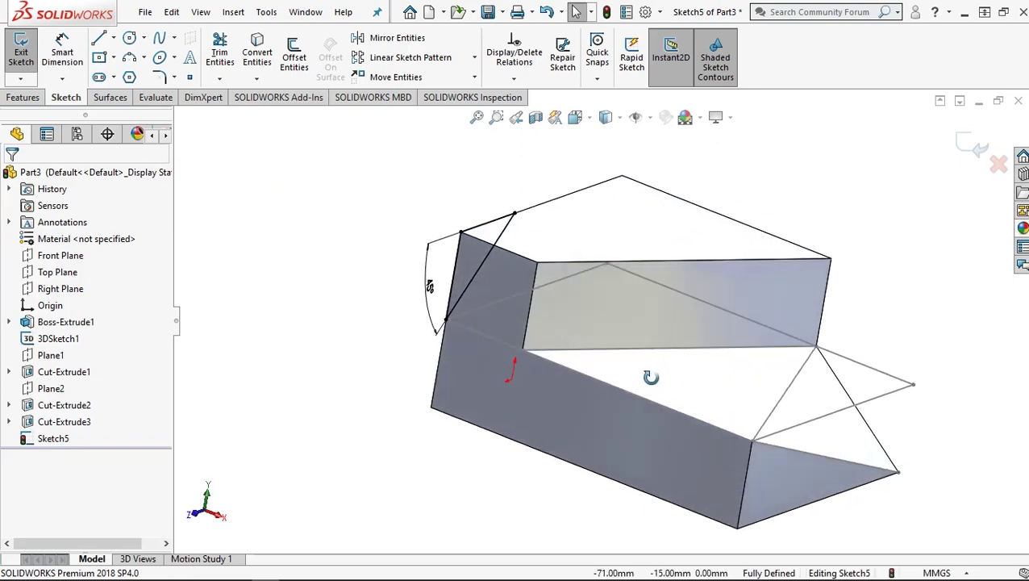
{"action": "left_click", "coordinate": [31, 97]}
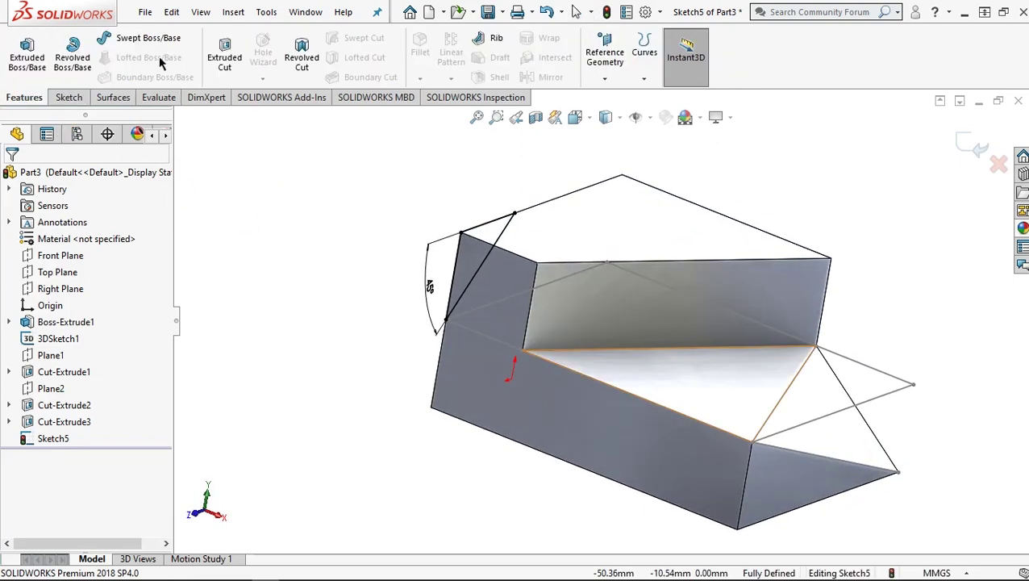
Step: Cut Sketch5's triangle 111 mm along the block's length as Cut-Extrude4
{"action": "left_click", "coordinate": [232, 58]}
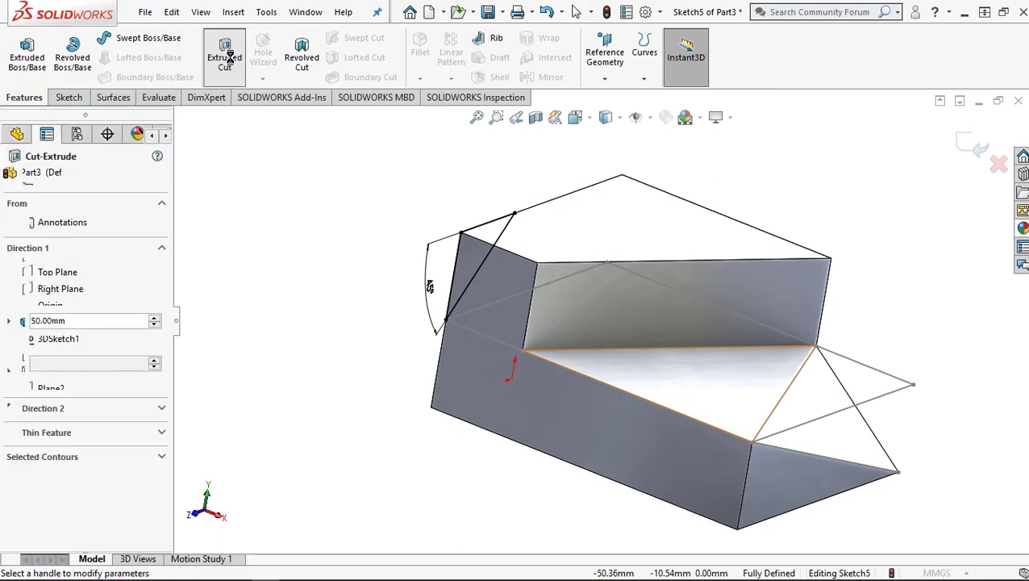
{"action": "left_click", "coordinate": [650, 338]}
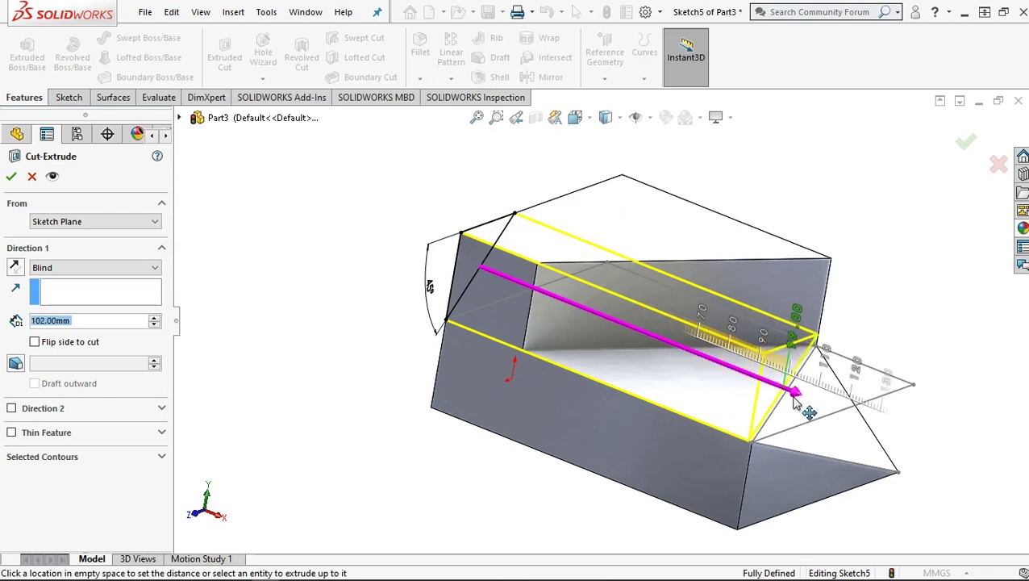
{"action": "left_click", "coordinate": [830, 407]}
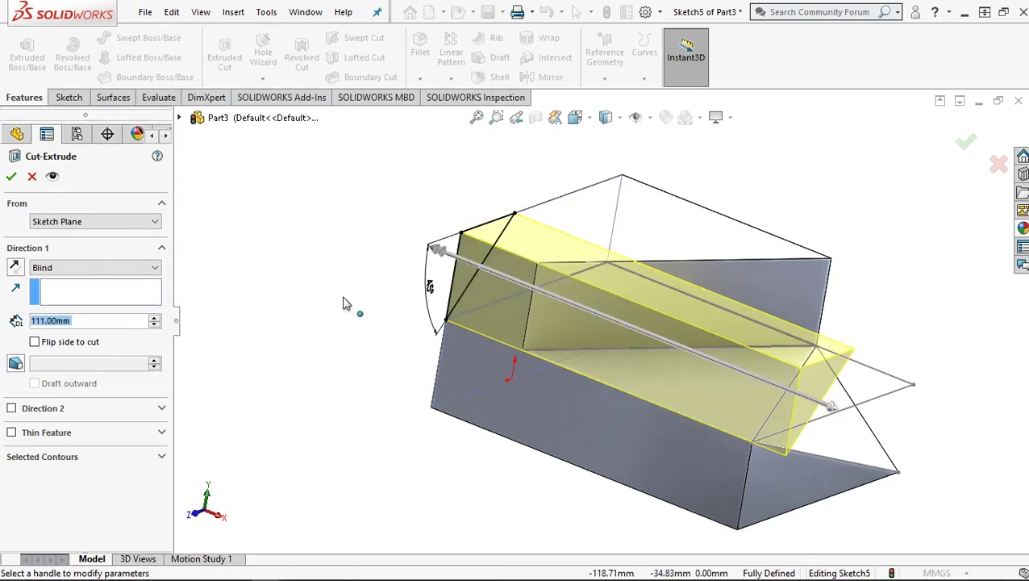
{"action": "left_click", "coordinate": [12, 178]}
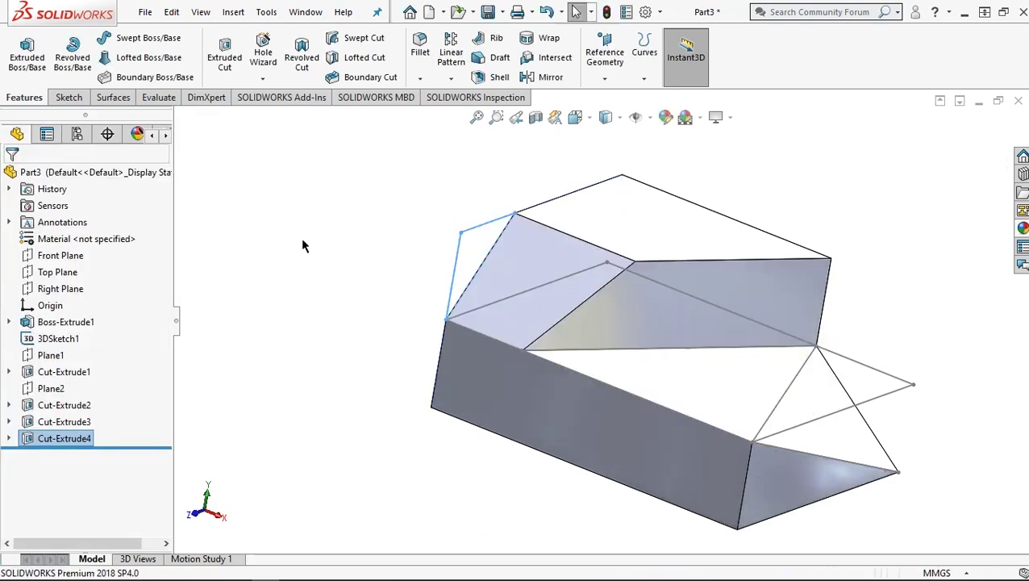
{"action": "left_click", "coordinate": [383, 242]}
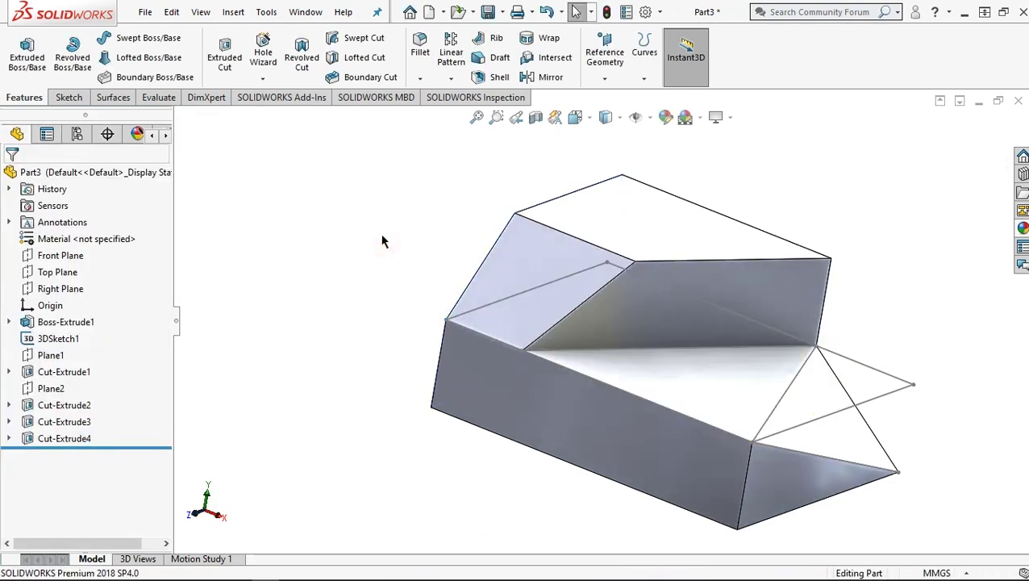
Step: Switch to isometric view and hide the 3D sketch line
{"action": "key", "text": "ctrl+7"}
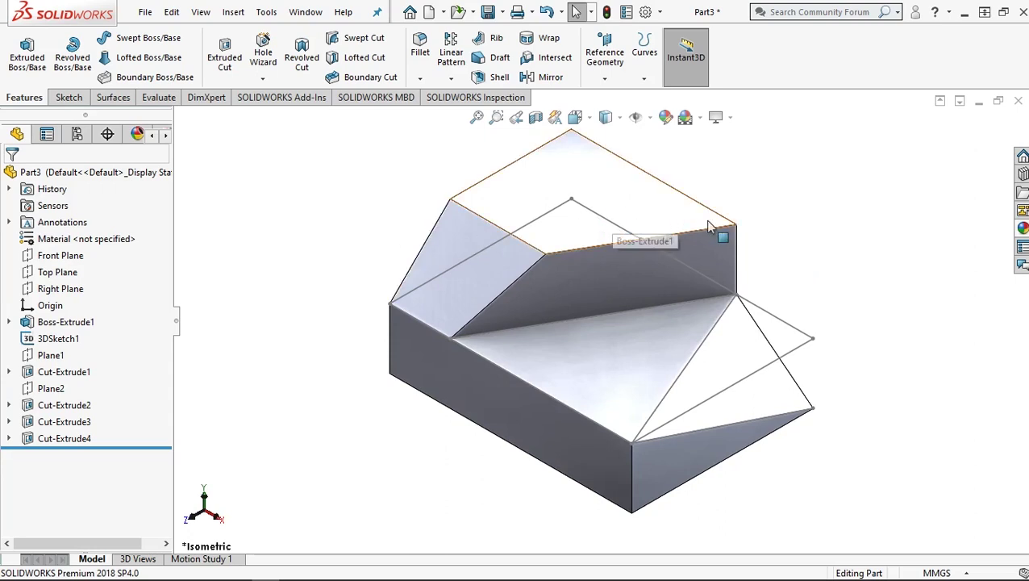
{"action": "left_click", "coordinate": [802, 334]}
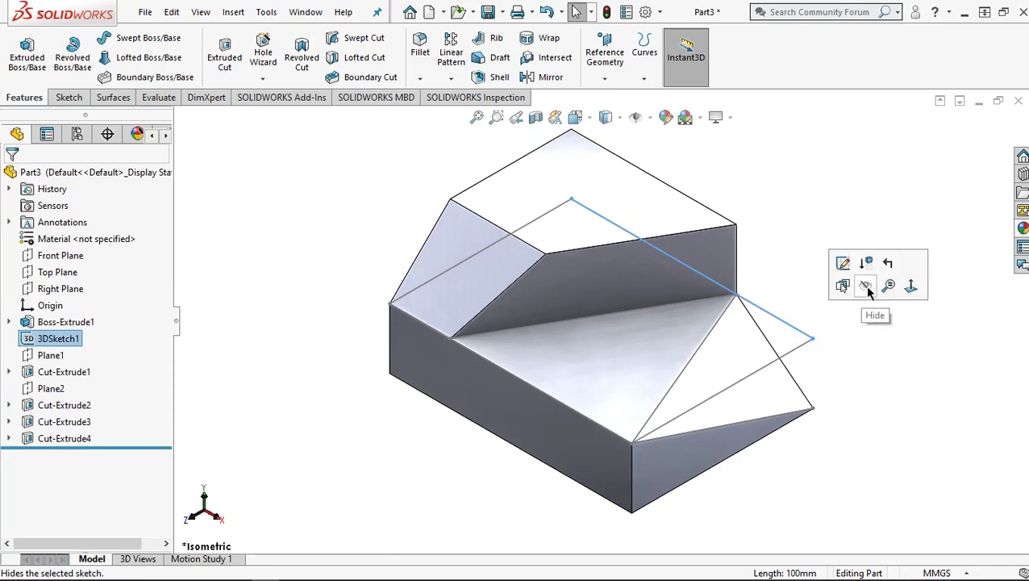
{"action": "left_click", "coordinate": [867, 287]}
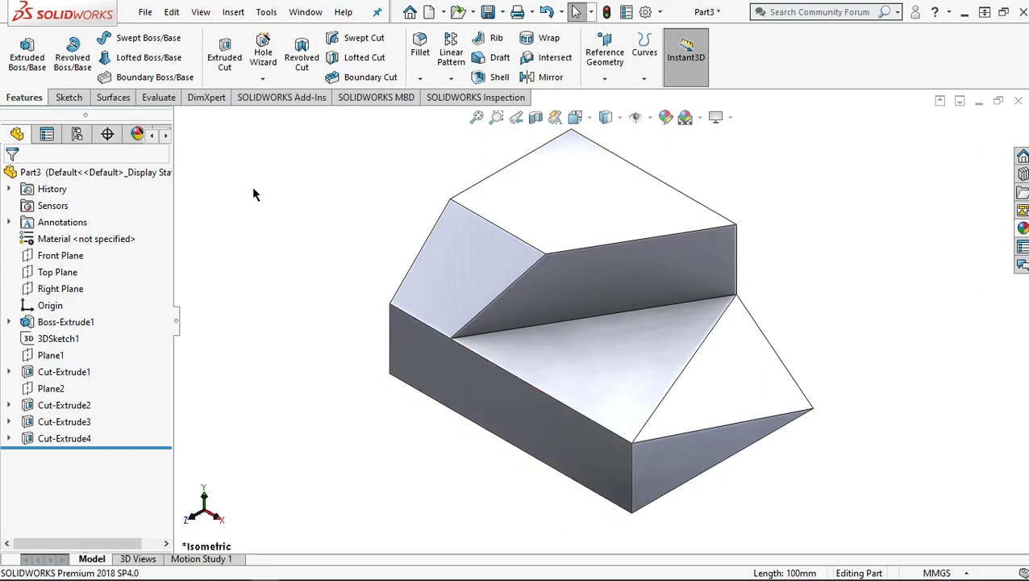
{"action": "left_click", "coordinate": [67, 97]}
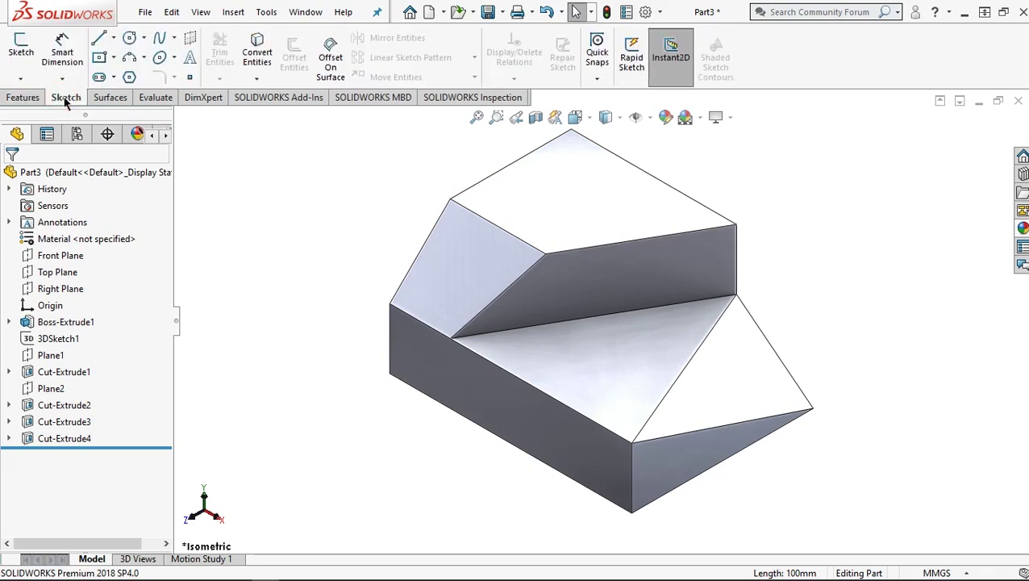
Step: Draw a small circle in a new sketch on the block's top face
{"action": "left_click", "coordinate": [586, 188]}
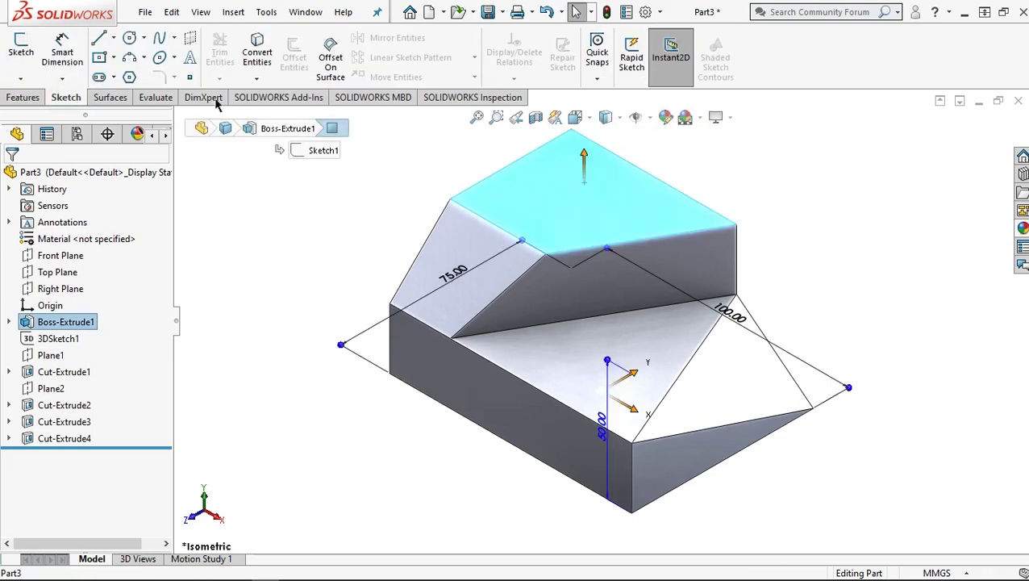
{"action": "left_click", "coordinate": [128, 43]}
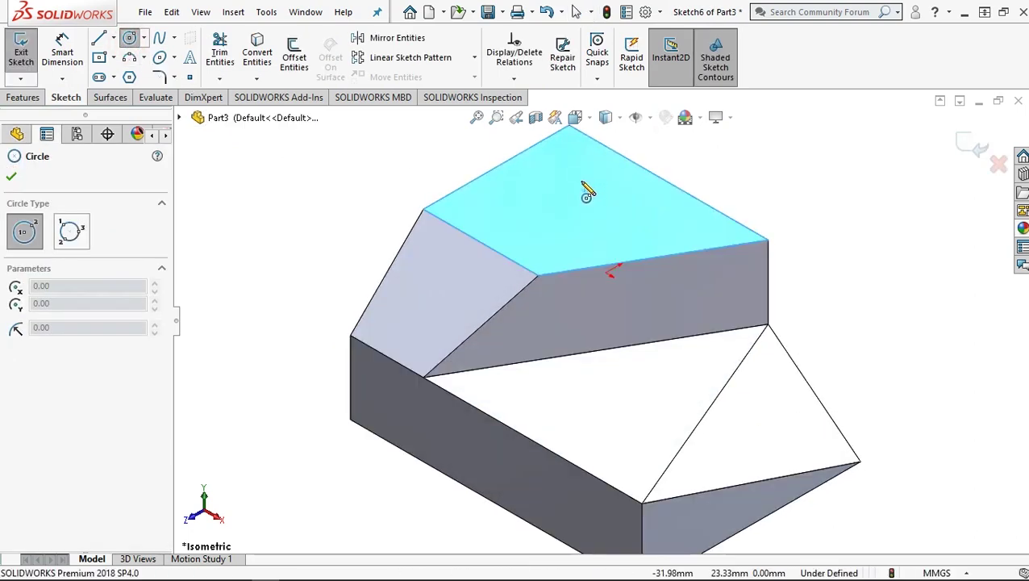
{"action": "left_click", "coordinate": [566, 190]}
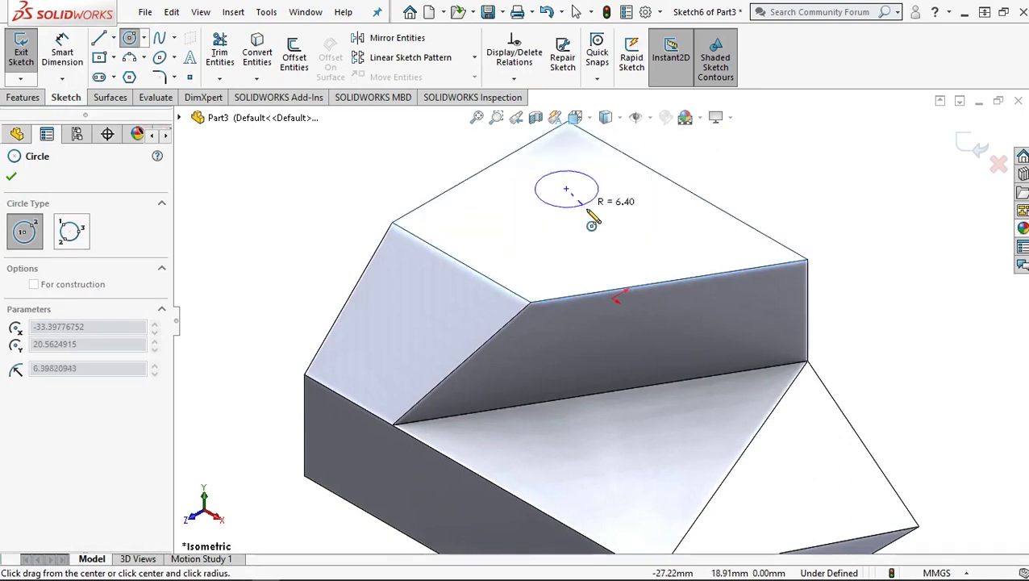
{"action": "left_click", "coordinate": [585, 213]}
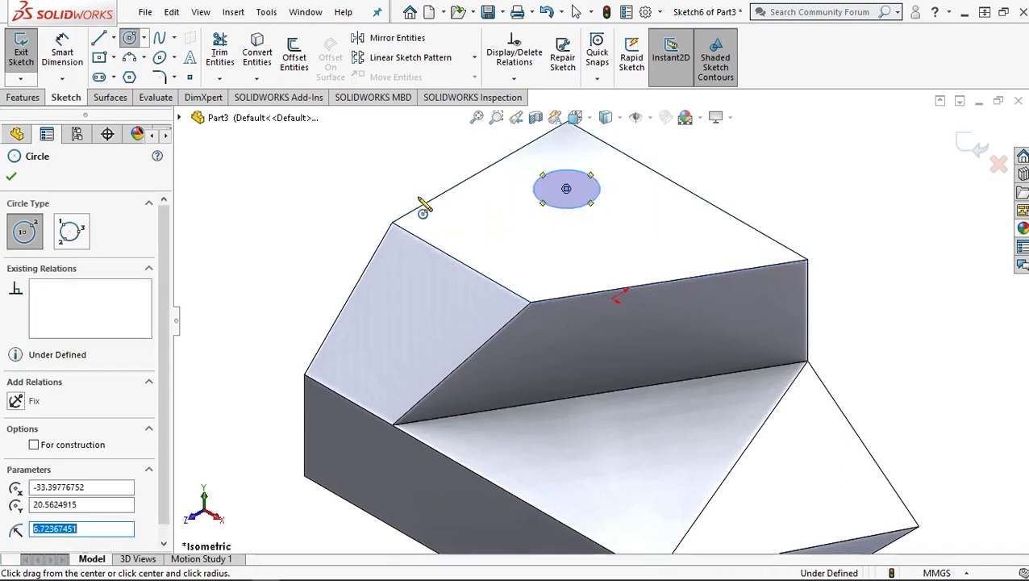
Step: Add a diameter dimension to the circle, currently about 13.45 mm
{"action": "left_click", "coordinate": [76, 55]}
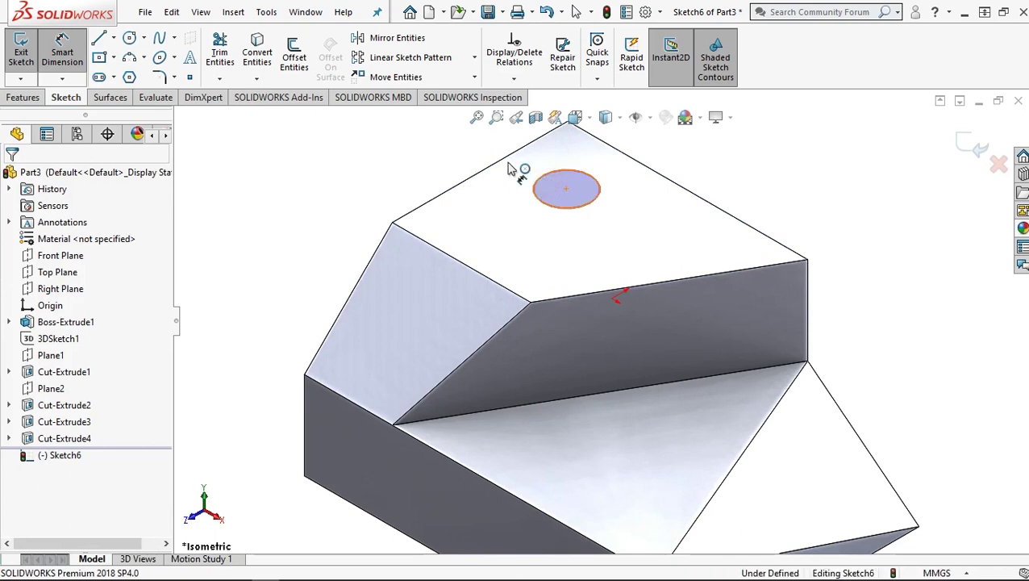
{"action": "left_click", "coordinate": [537, 181]}
{"action": "key", "text": "z"}
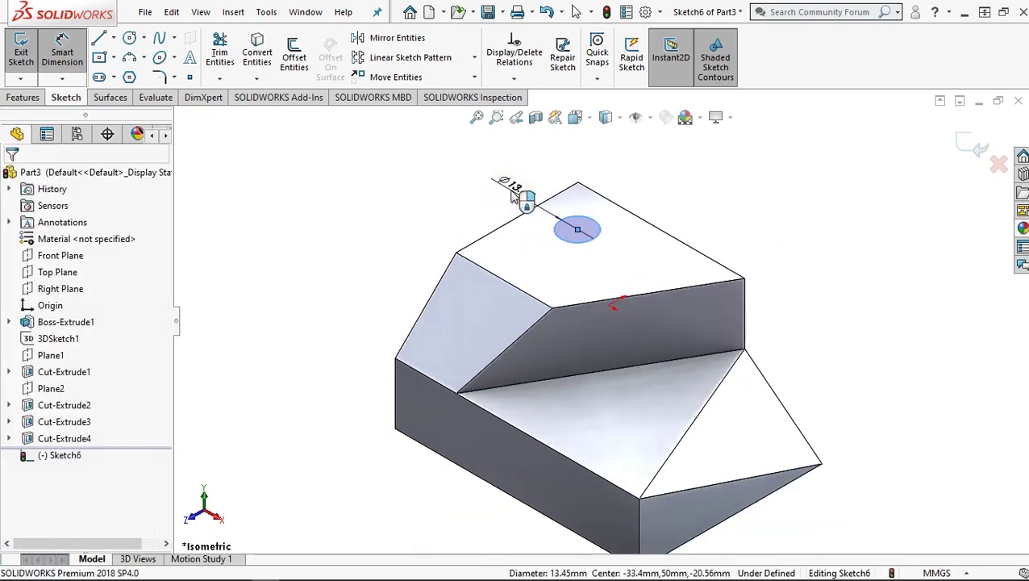
{"action": "left_click", "coordinate": [513, 196]}
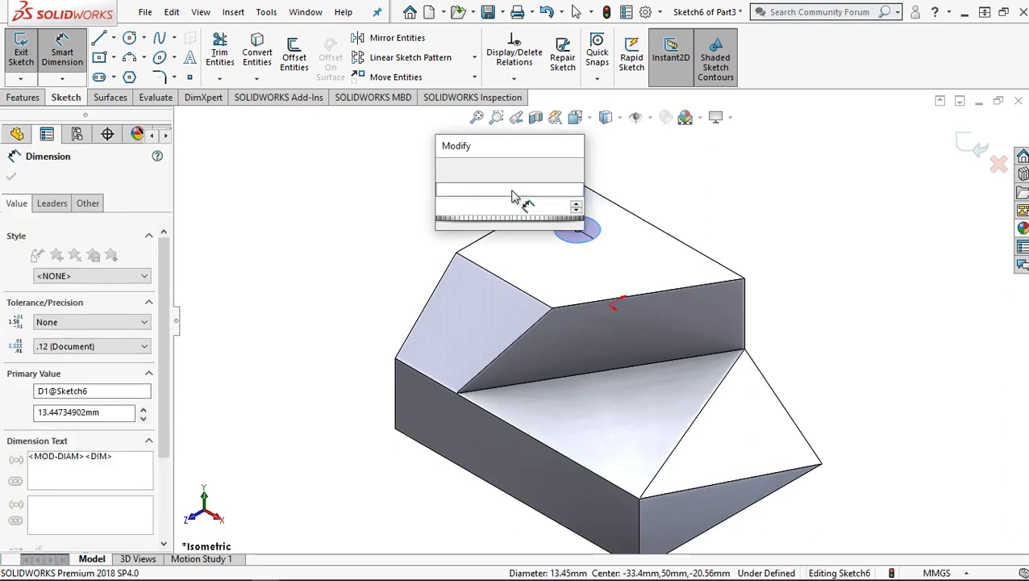
Step: Set the circle to Ø19 and place its centre 16 mm from the right top edge
{"action": "type", "text": "19"}
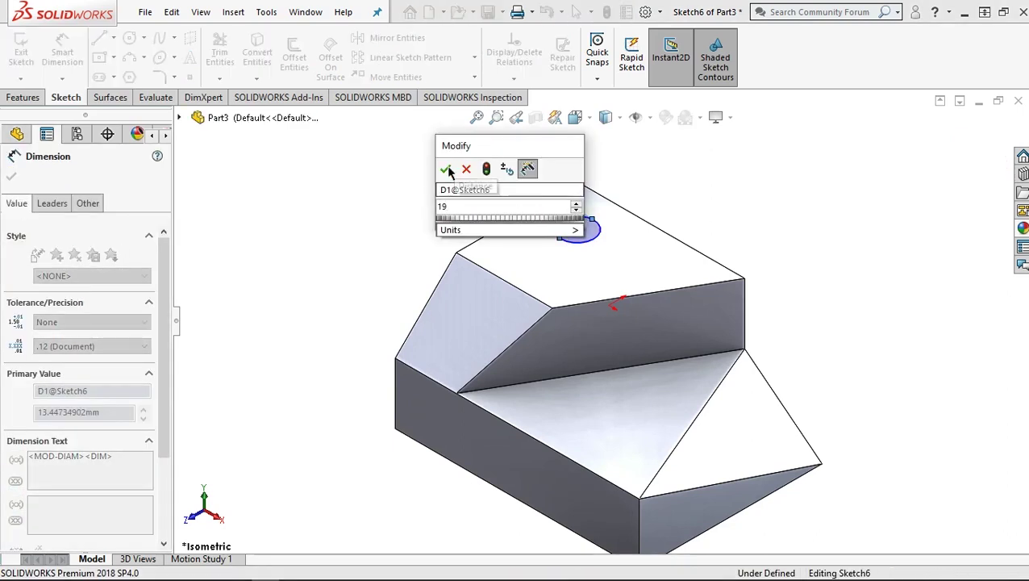
{"action": "left_click", "coordinate": [446, 168]}
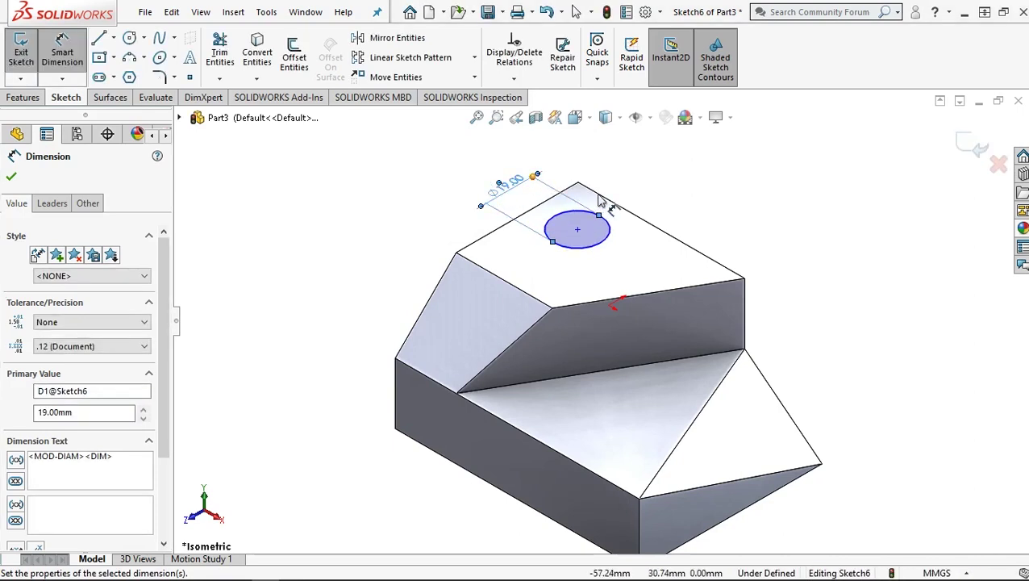
{"action": "scroll", "coordinate": [689, 234], "scroll_direction": "down", "scroll_amount": 1}
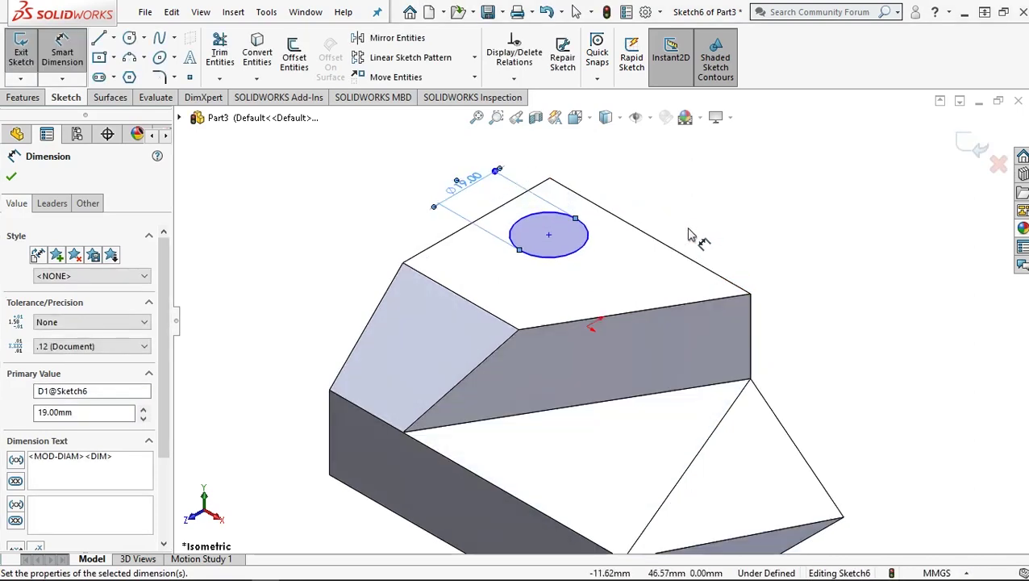
{"action": "left_click", "coordinate": [548, 236]}
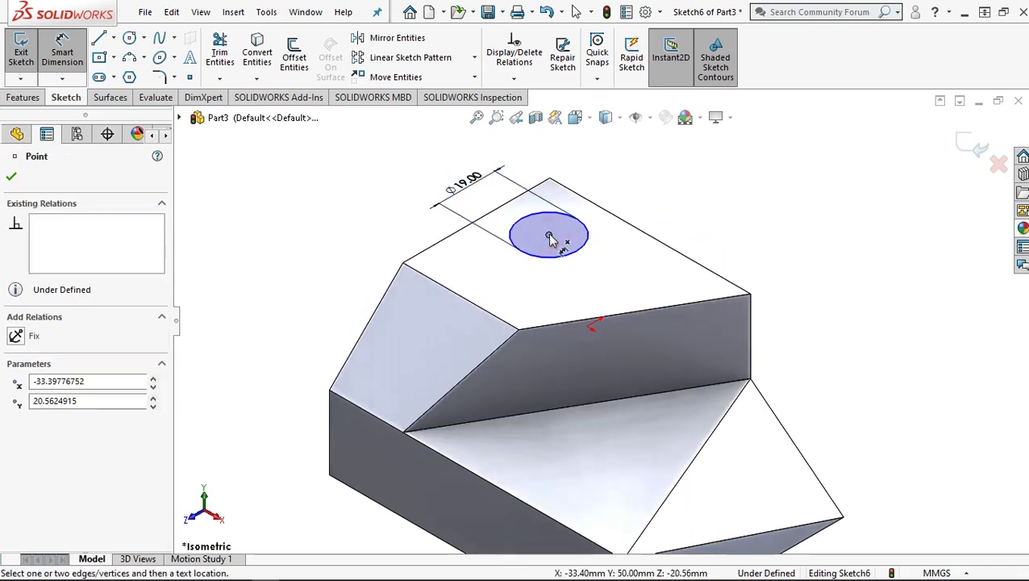
{"action": "left_click", "coordinate": [661, 243]}
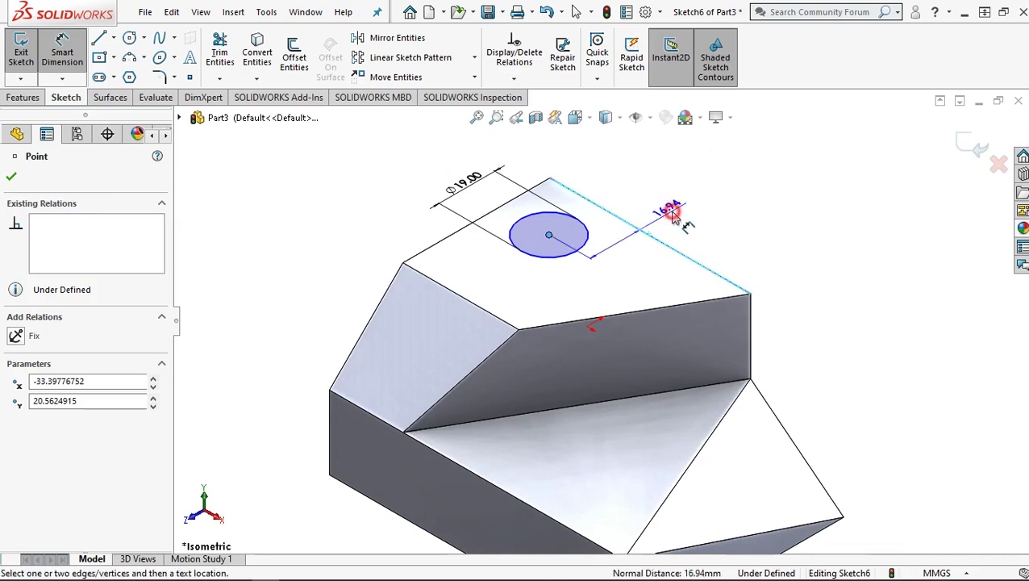
{"action": "left_click", "coordinate": [671, 215]}
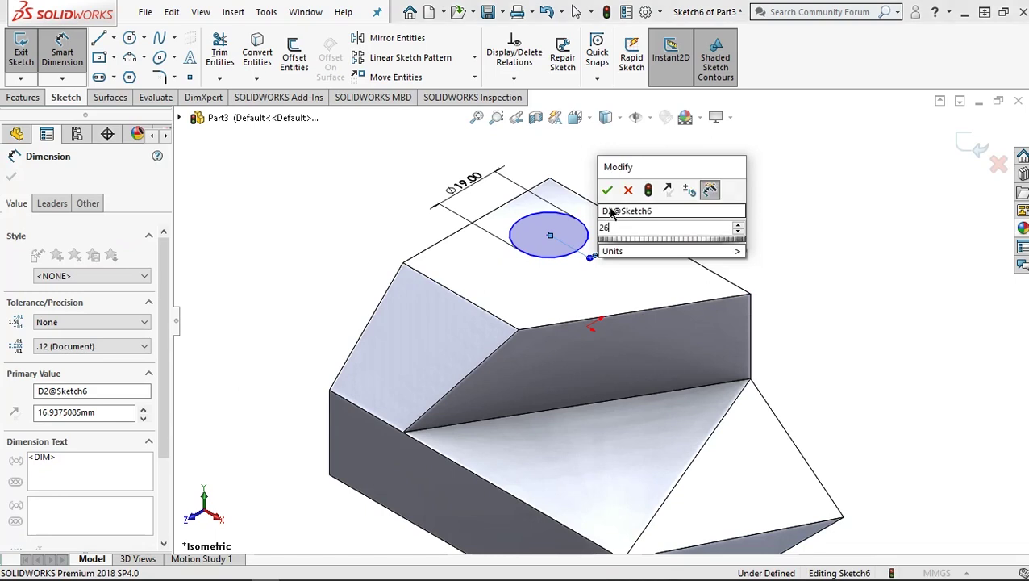
{"action": "type", "text": "26"}
{"action": "key", "text": "BackSpace"}
{"action": "key", "text": "BackSpace"}
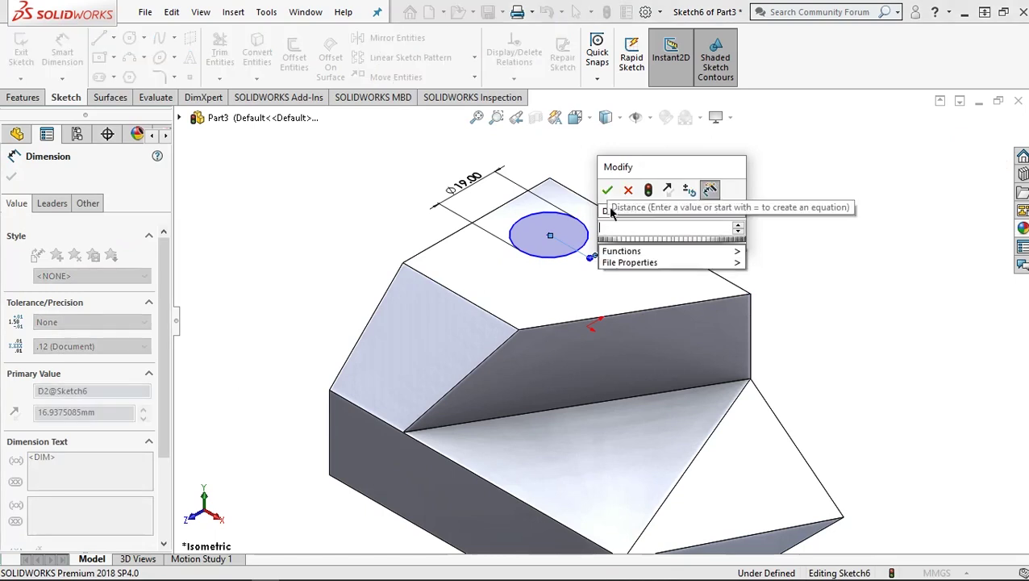
{"action": "type", "text": "16"}
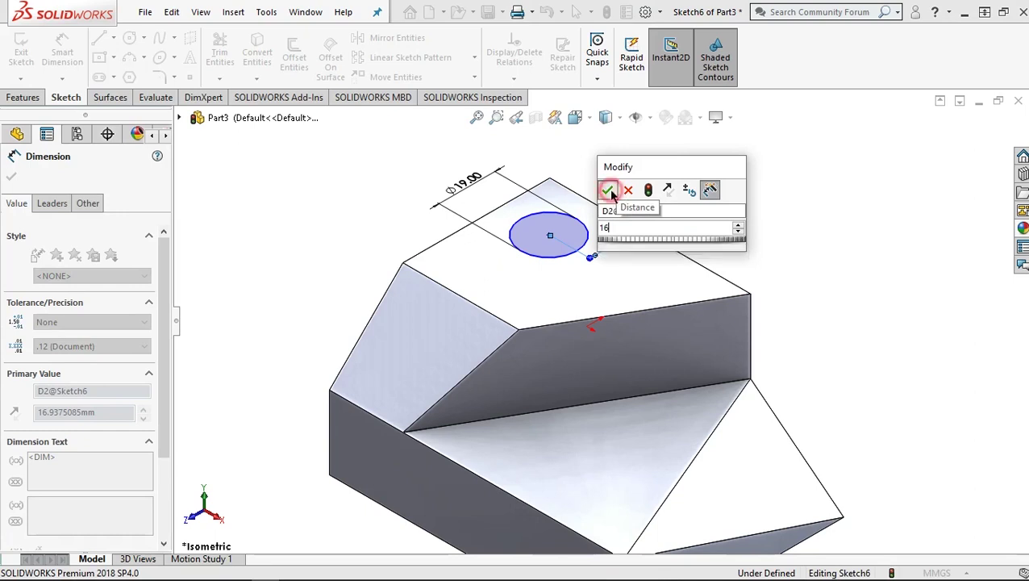
{"action": "left_click", "coordinate": [608, 190]}
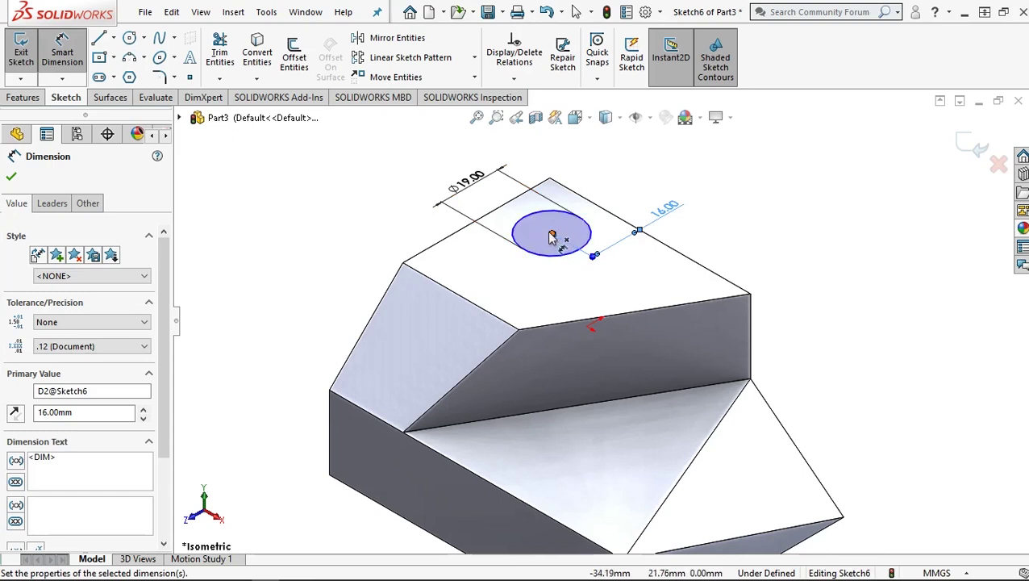
Step: Dimension the circle centre 24 mm from the left top edge
{"action": "left_click", "coordinate": [508, 204]}
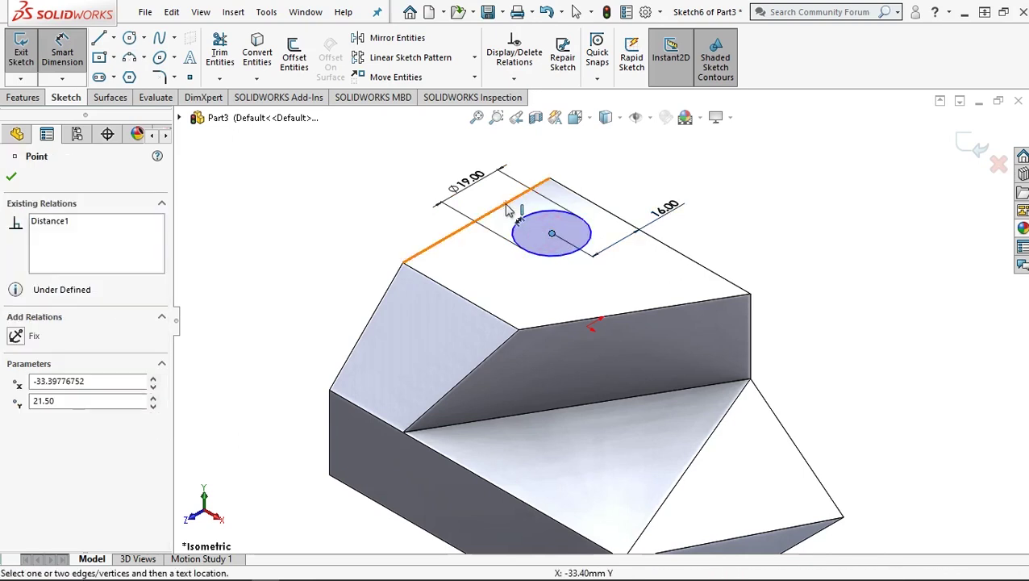
{"action": "left_click", "coordinate": [508, 207]}
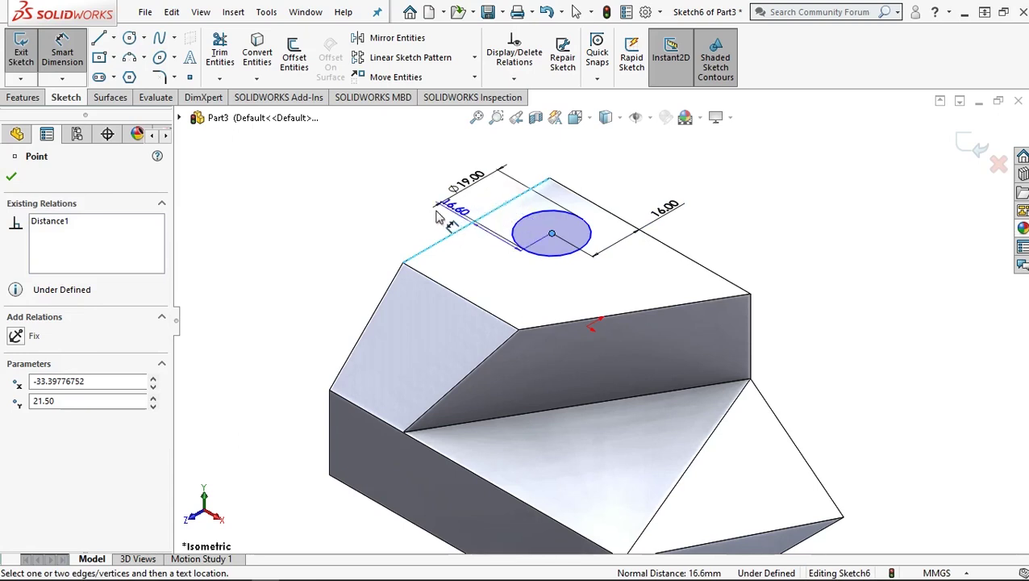
{"action": "left_click", "coordinate": [405, 228]}
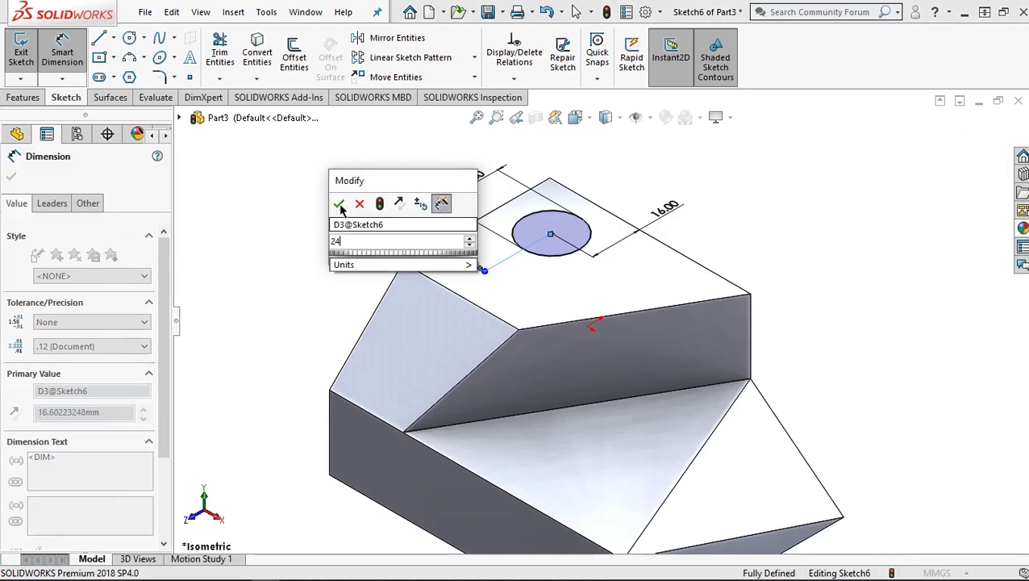
{"action": "type", "text": "24"}
{"action": "left_click", "coordinate": [339, 203]}
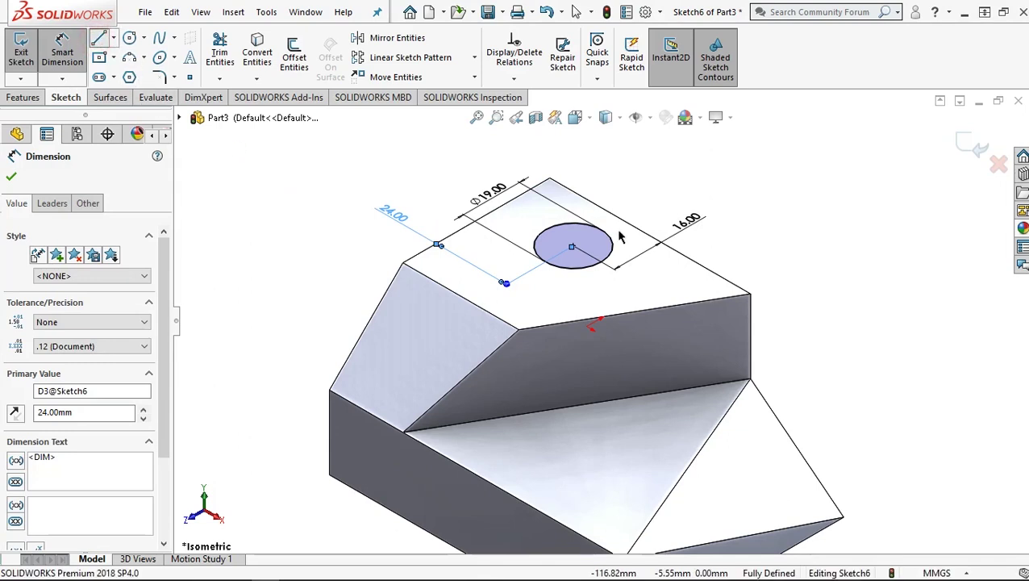
Step: Draw a line from the Ø19 circle to the upper-right top edge
{"action": "scroll", "coordinate": [621, 236], "scroll_direction": "down", "scroll_amount": 2}
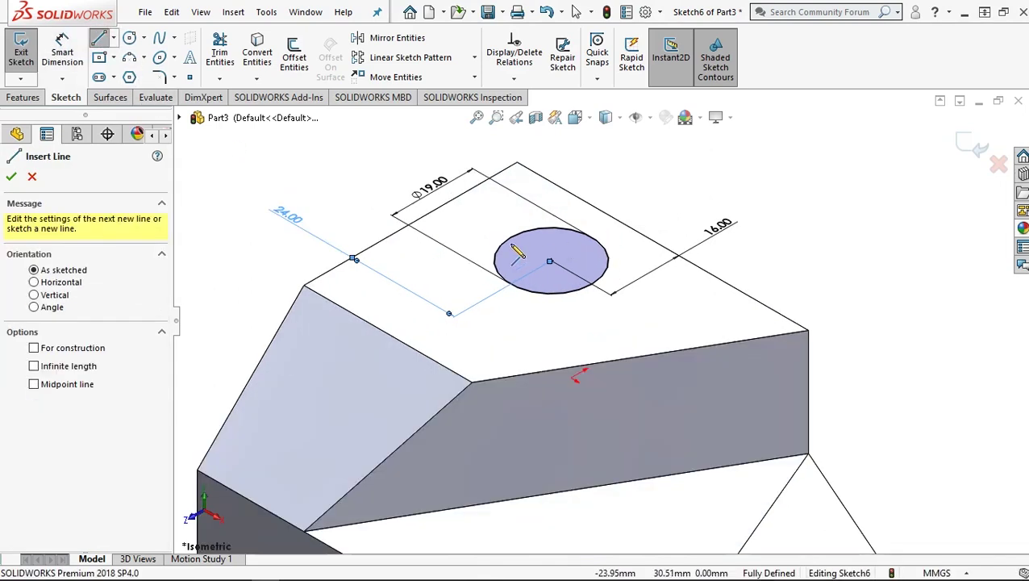
{"action": "left_click", "coordinate": [510, 236]}
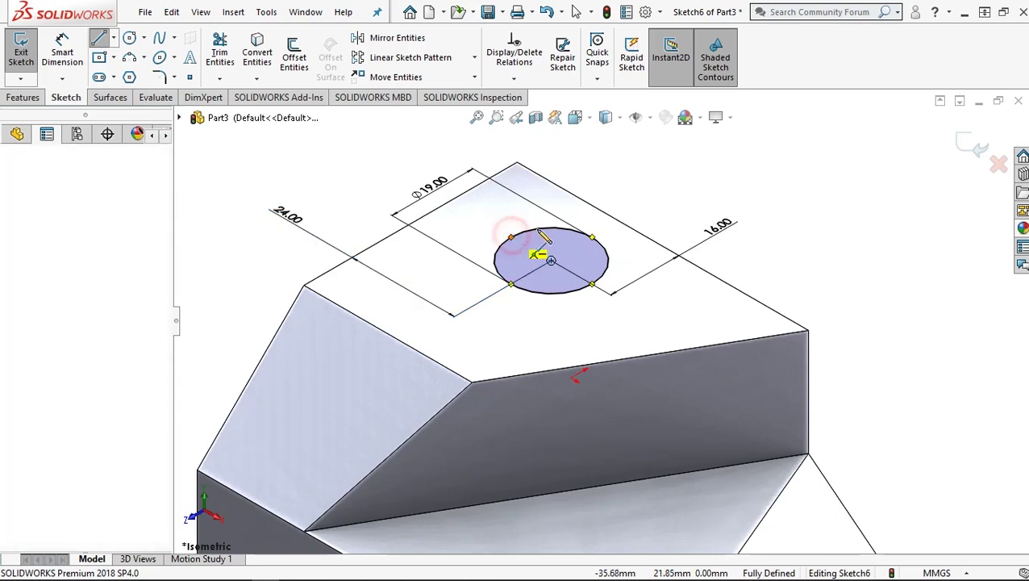
{"action": "left_click", "coordinate": [551, 259]}
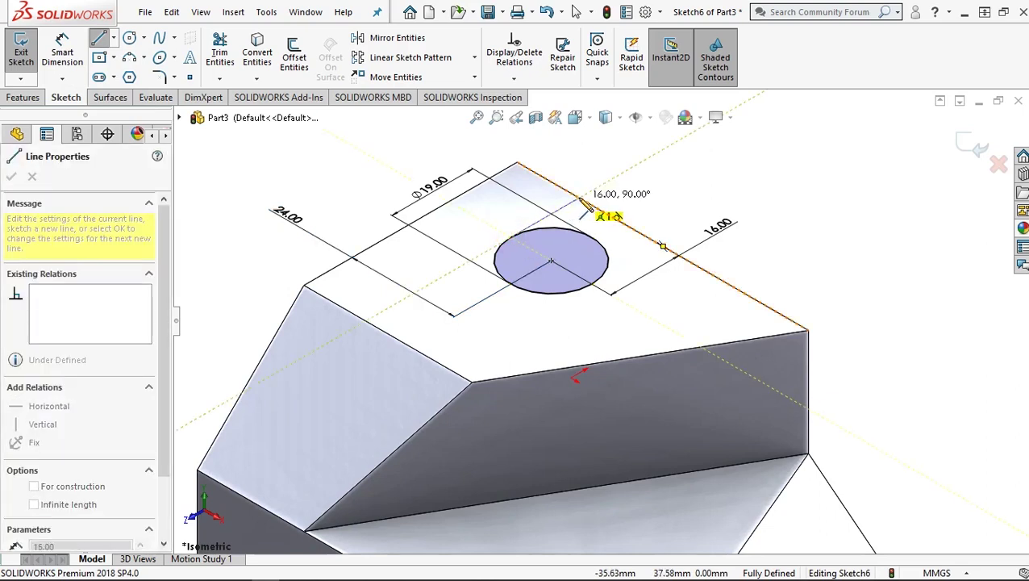
{"action": "left_click", "coordinate": [579, 197]}
{"action": "right_click", "coordinate": [622, 186]}
{"action": "left_click", "coordinate": [619, 177]}
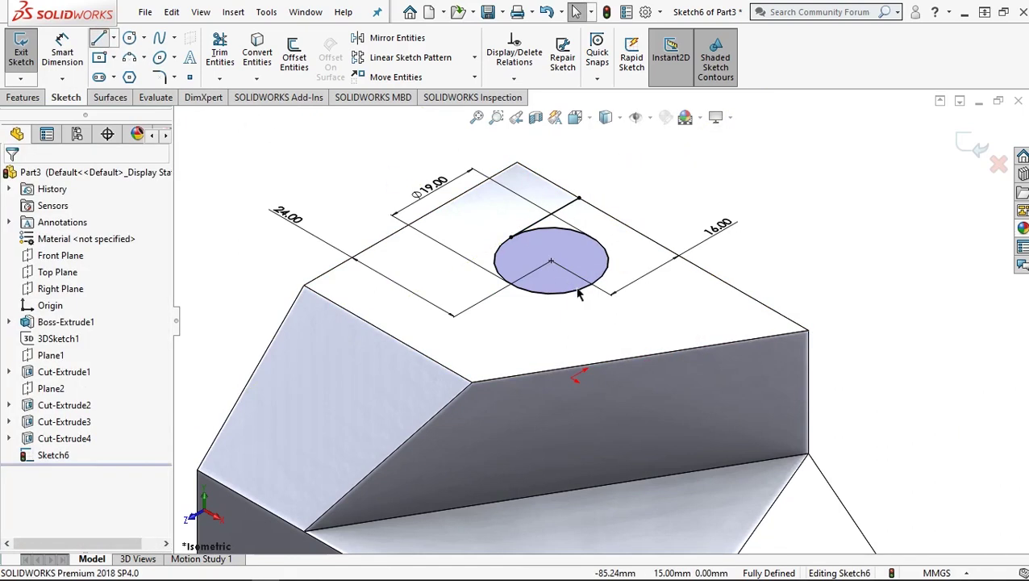
Step: Draw a tangent line from the circle's lower side to the edge, then along the edge
{"action": "key", "text": "l"}
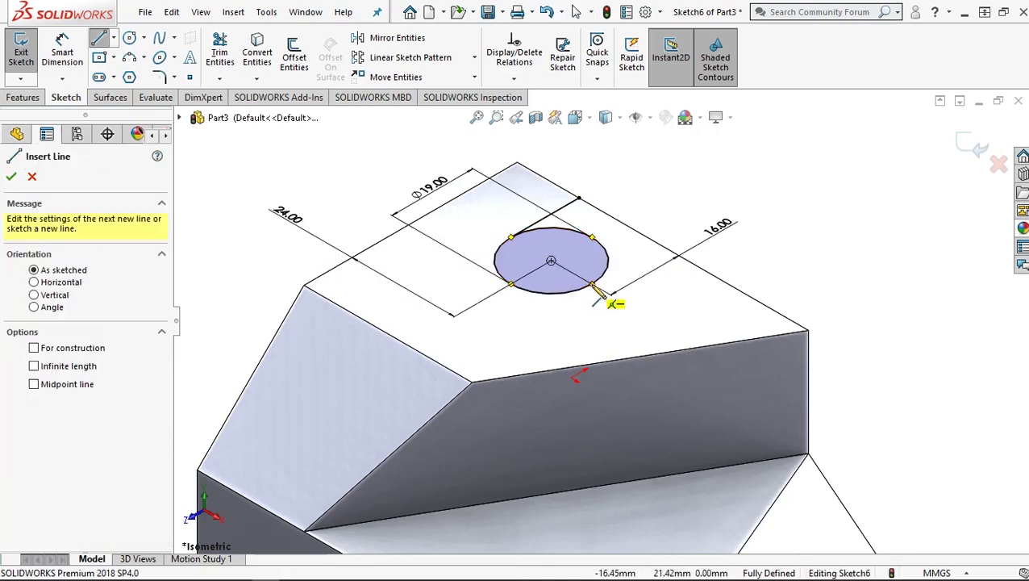
{"action": "left_click", "coordinate": [593, 286]}
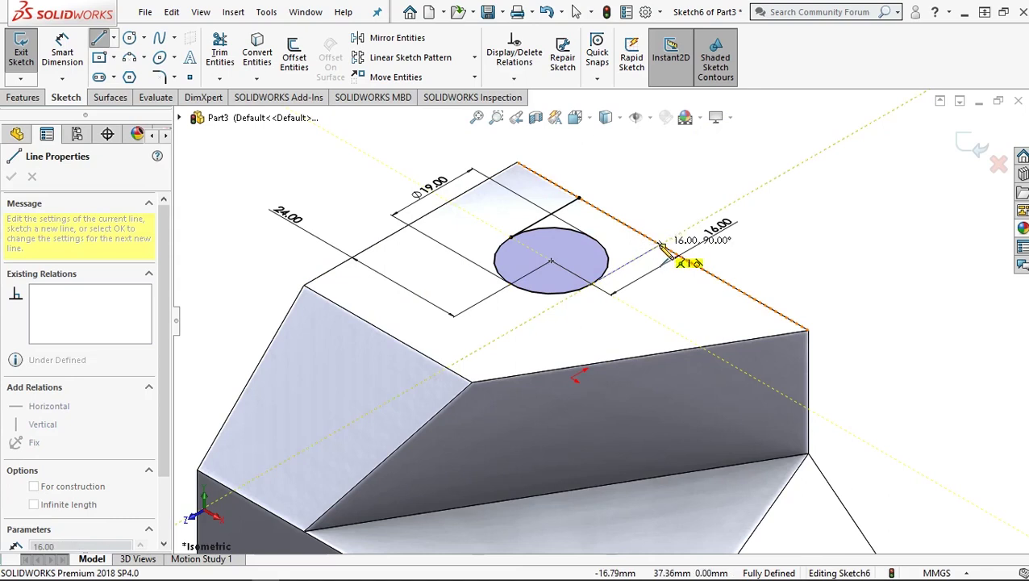
{"action": "scroll", "coordinate": [660, 254], "scroll_direction": "down", "scroll_amount": 2}
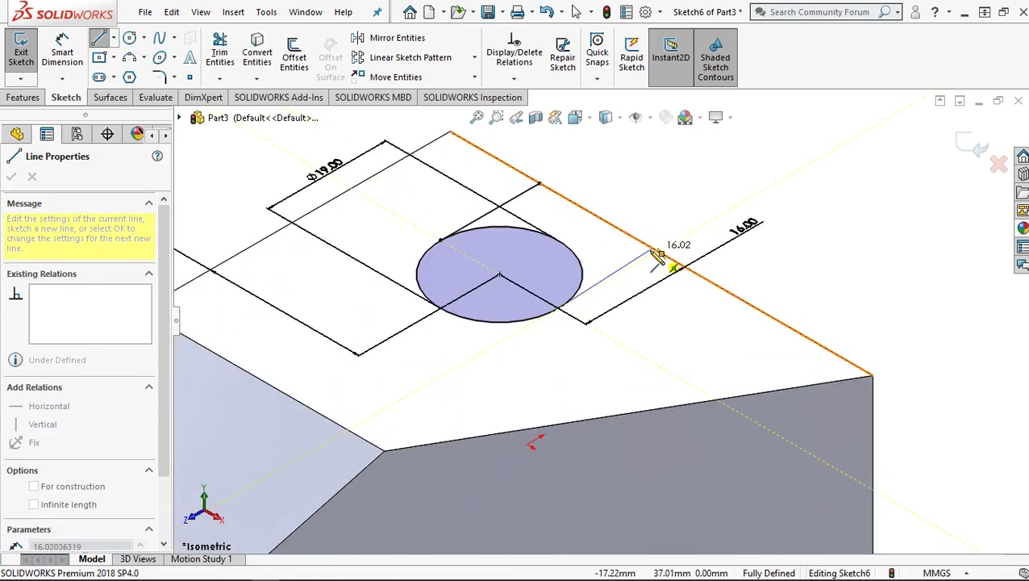
{"action": "scroll", "coordinate": [658, 256], "scroll_direction": "down", "scroll_amount": 1}
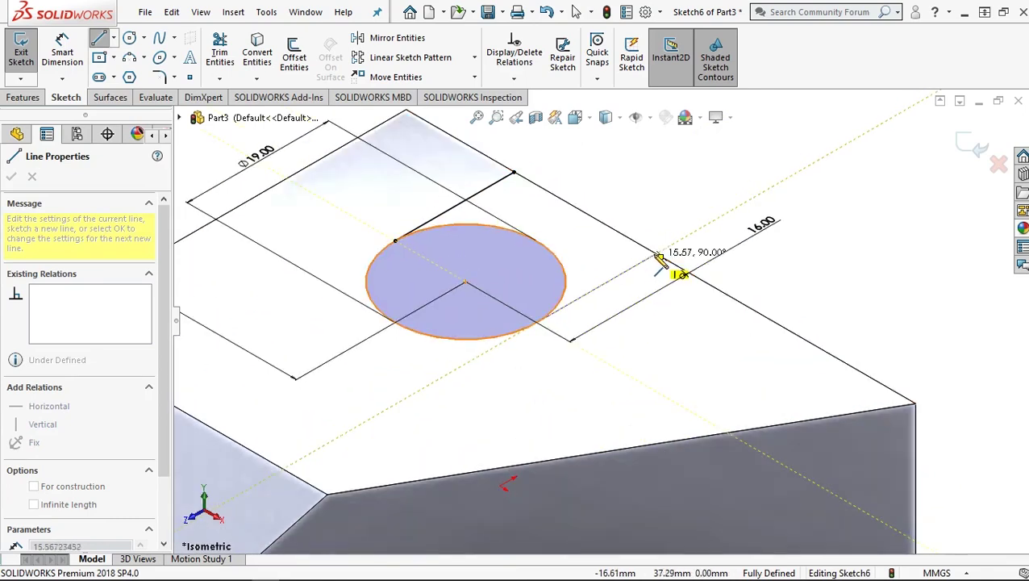
{"action": "left_click", "coordinate": [658, 255]}
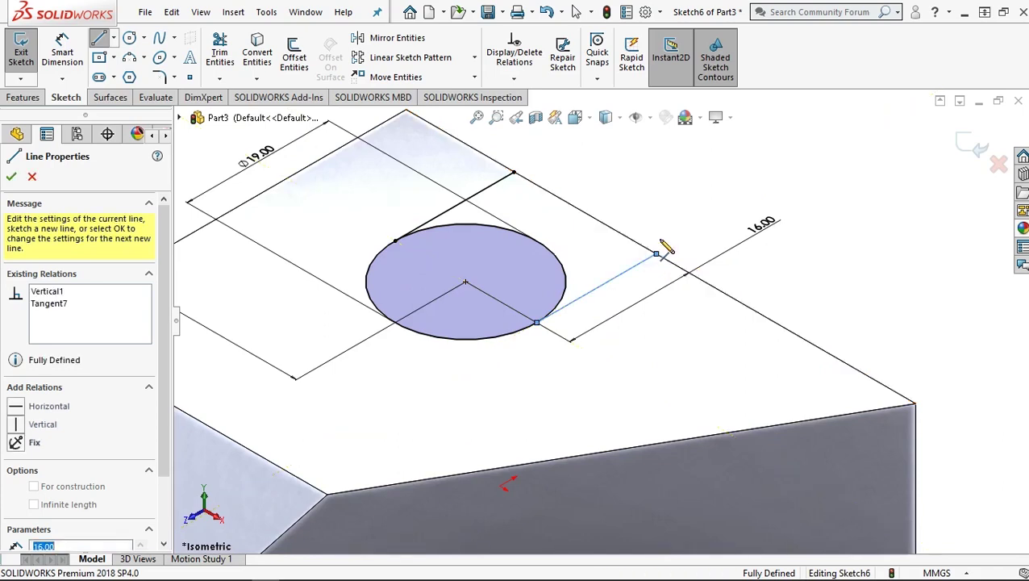
{"action": "left_click", "coordinate": [514, 173]}
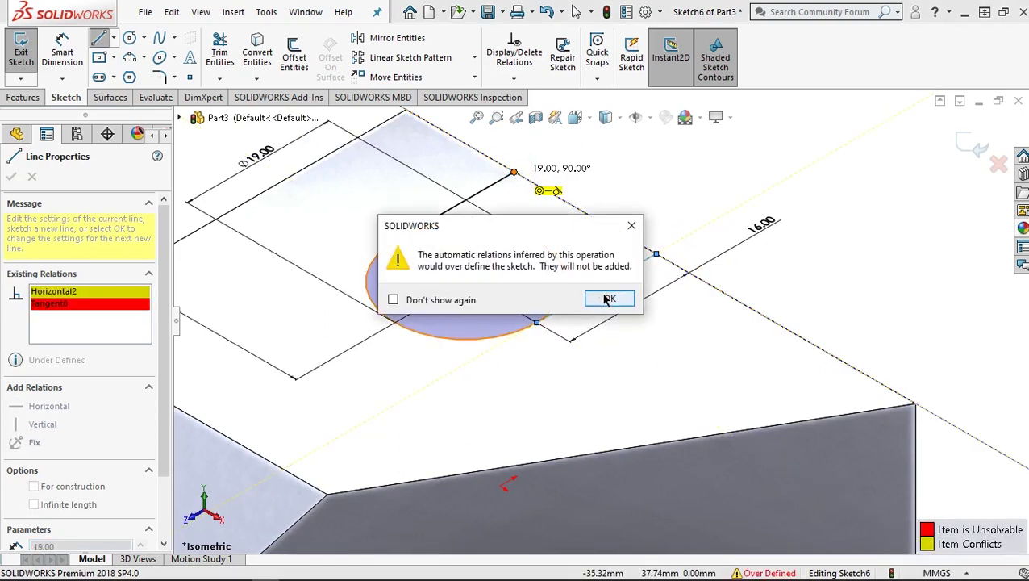
{"action": "left_click", "coordinate": [608, 299]}
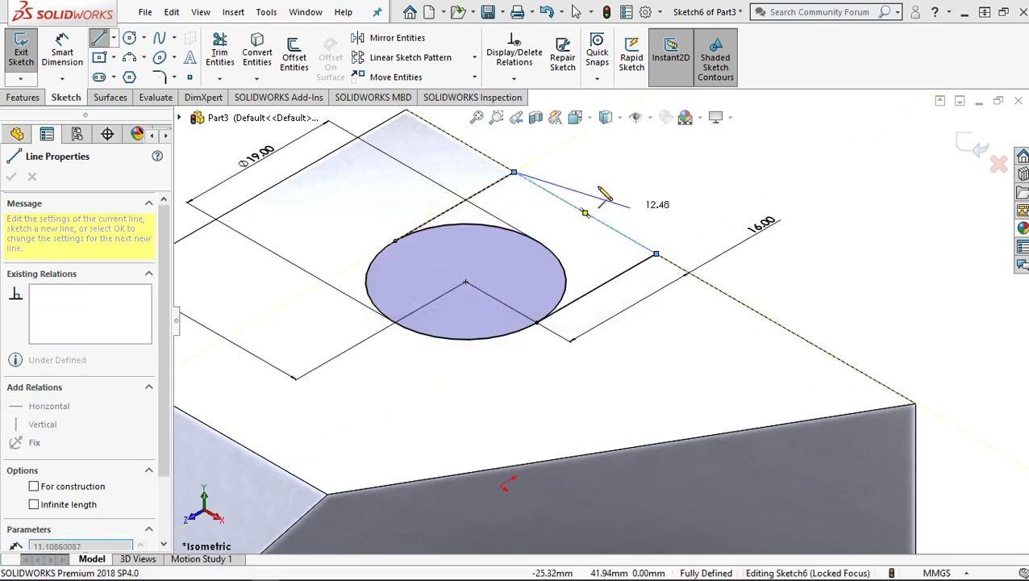
{"action": "left_click", "coordinate": [649, 208]}
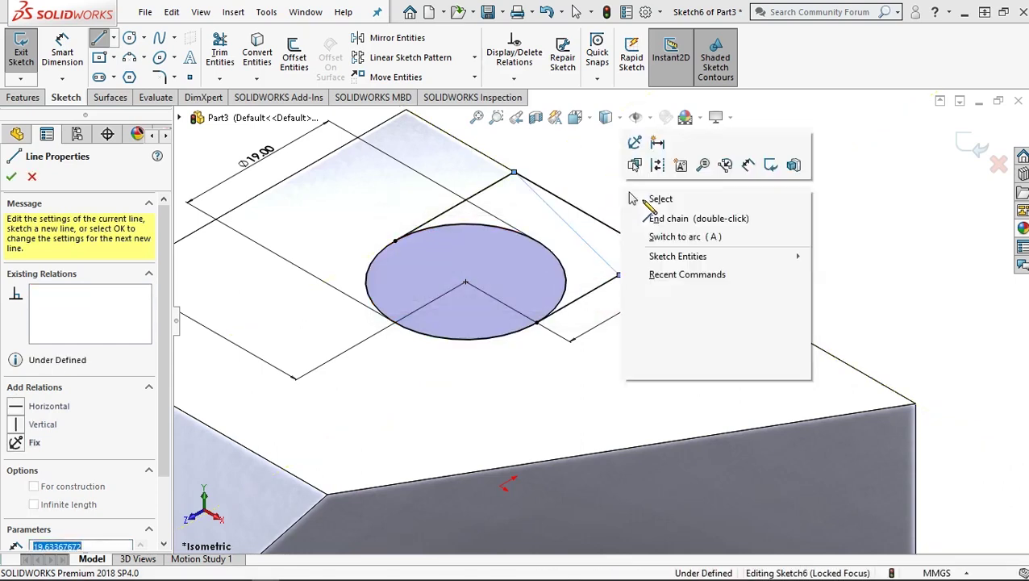
{"action": "right_click", "coordinate": [649, 208]}
{"action": "left_click", "coordinate": [625, 198]}
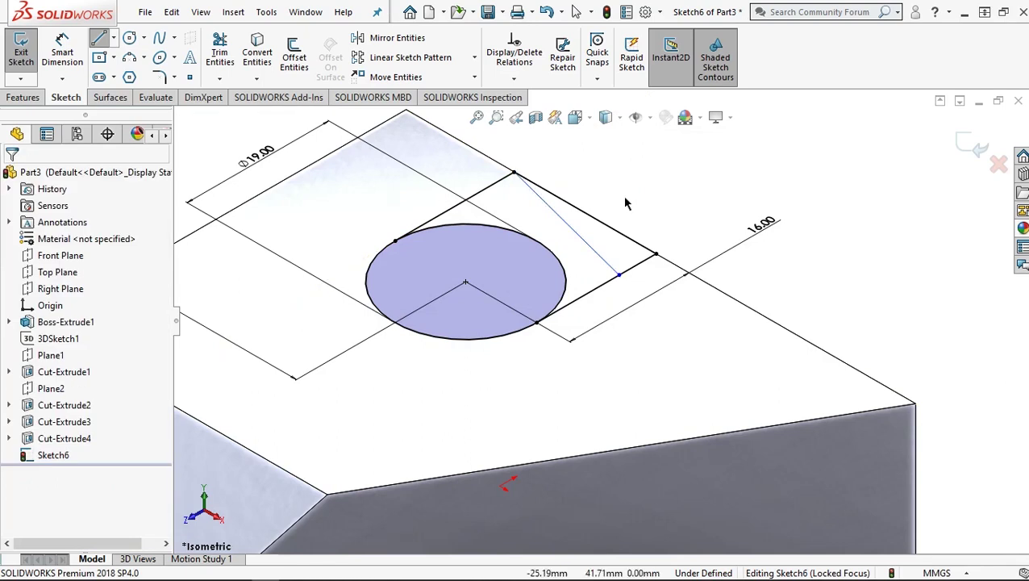
Step: Trim away the circle's inner arc to leave a round-ended slot profile
{"action": "left_click", "coordinate": [222, 47]}
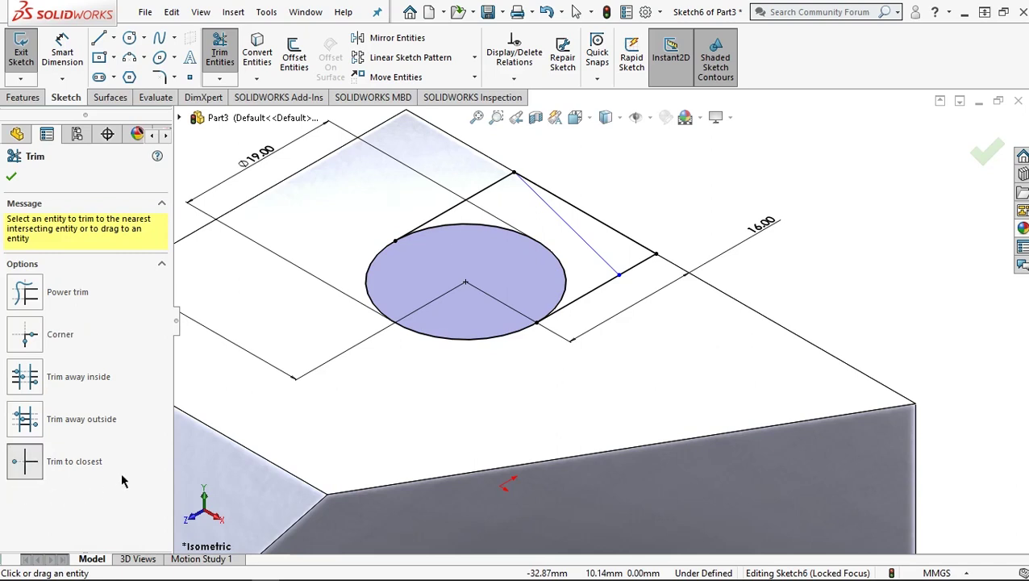
{"action": "left_click", "coordinate": [539, 246]}
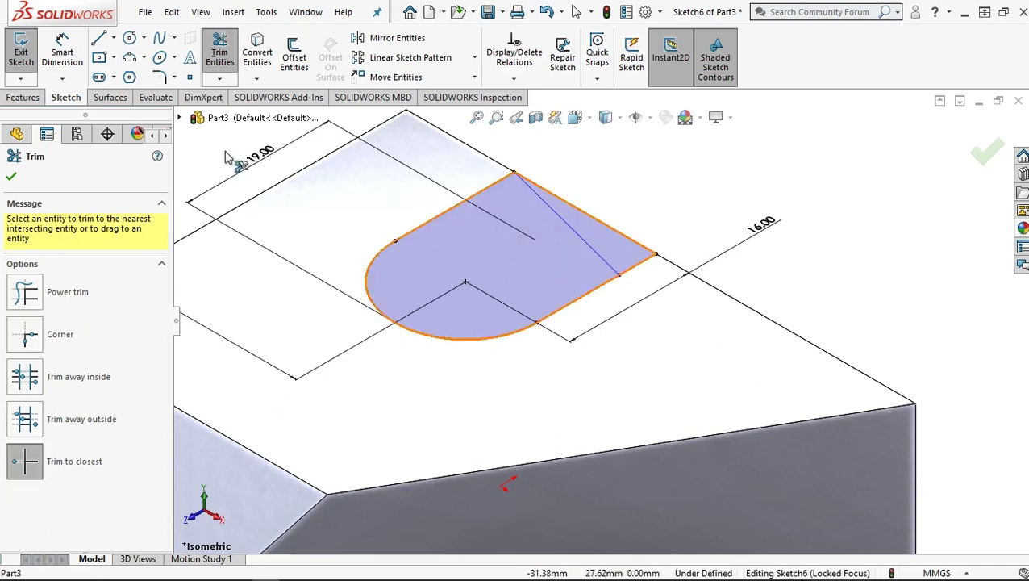
{"action": "left_click", "coordinate": [12, 176]}
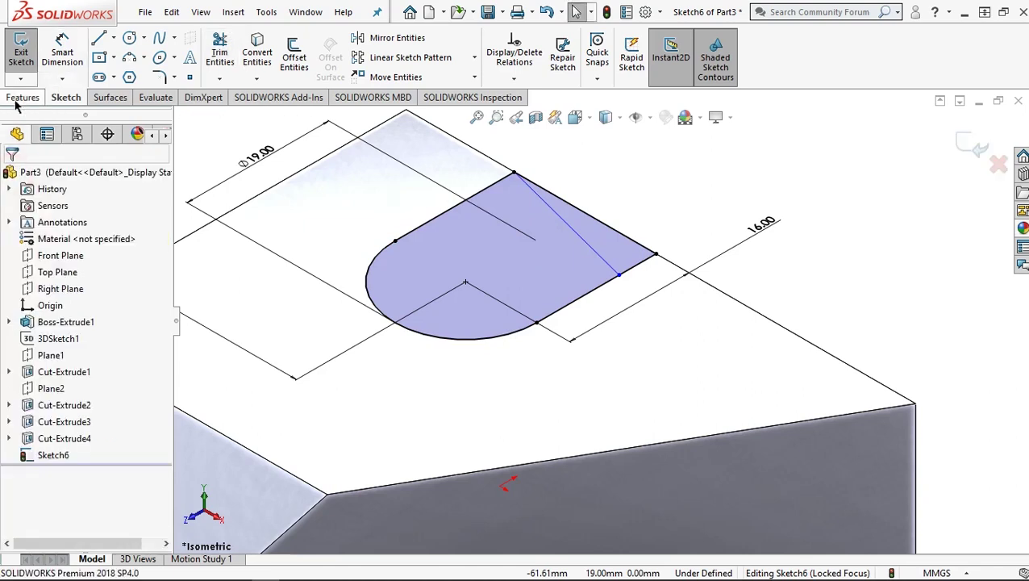
{"action": "left_click", "coordinate": [31, 96]}
{"action": "left_click", "coordinate": [225, 54]}
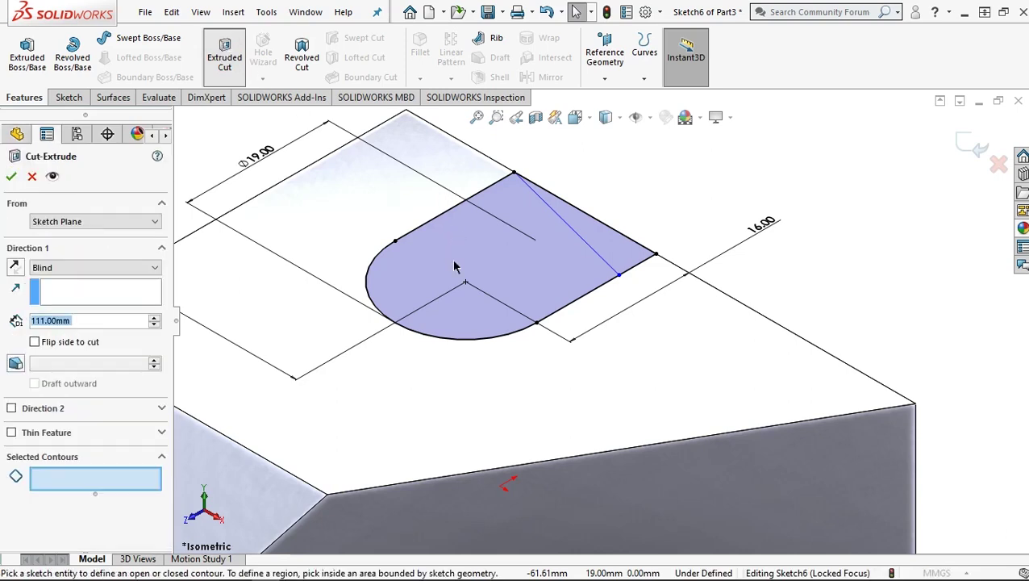
Step: Attempt a 13 mm extruded cut, which fails on a shared sketch endpoint, then cancel it
{"action": "scroll", "coordinate": [449, 308], "scroll_direction": "up", "scroll_amount": 2}
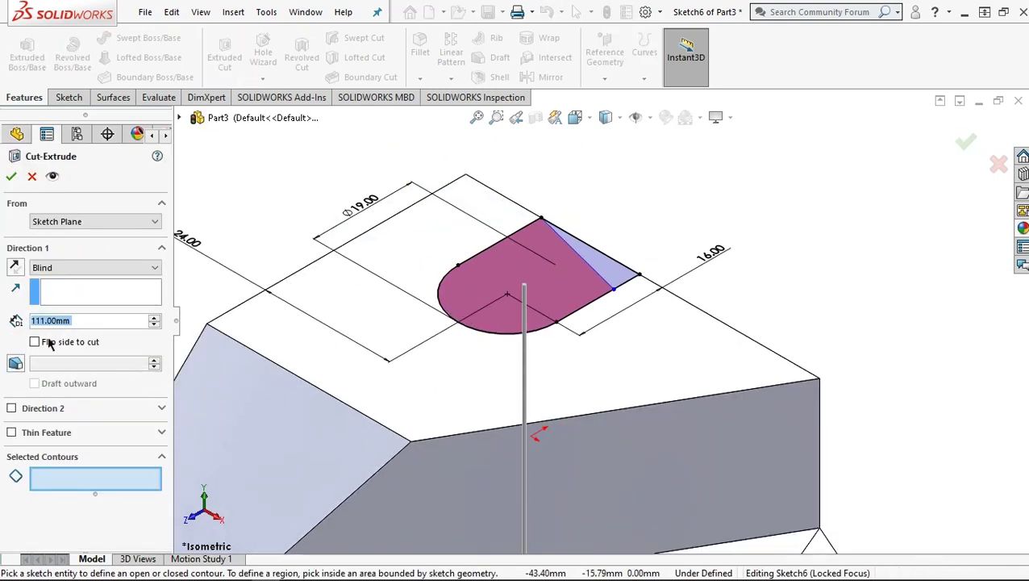
{"action": "left_click", "coordinate": [80, 320]}
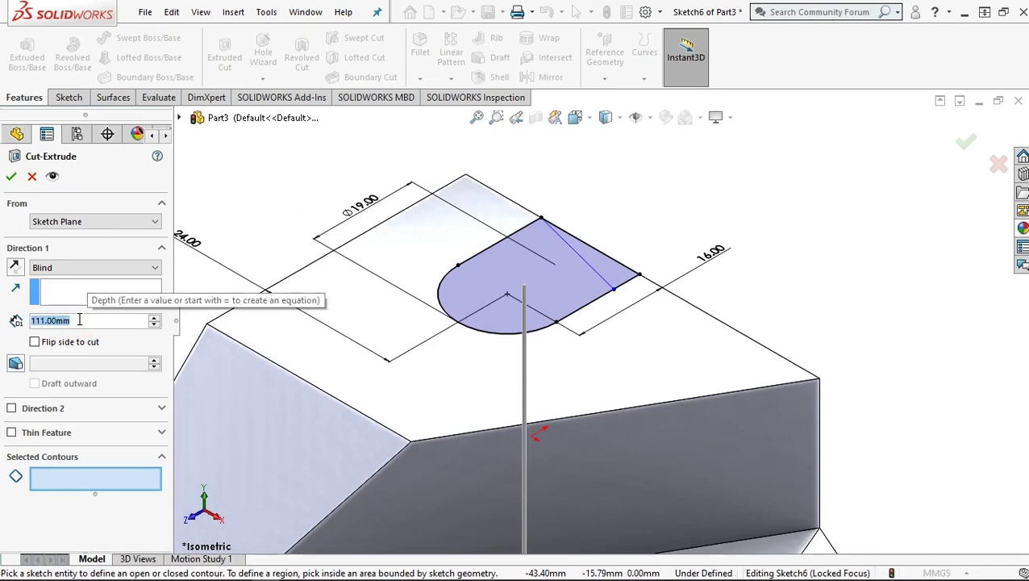
{"action": "type", "text": "13"}
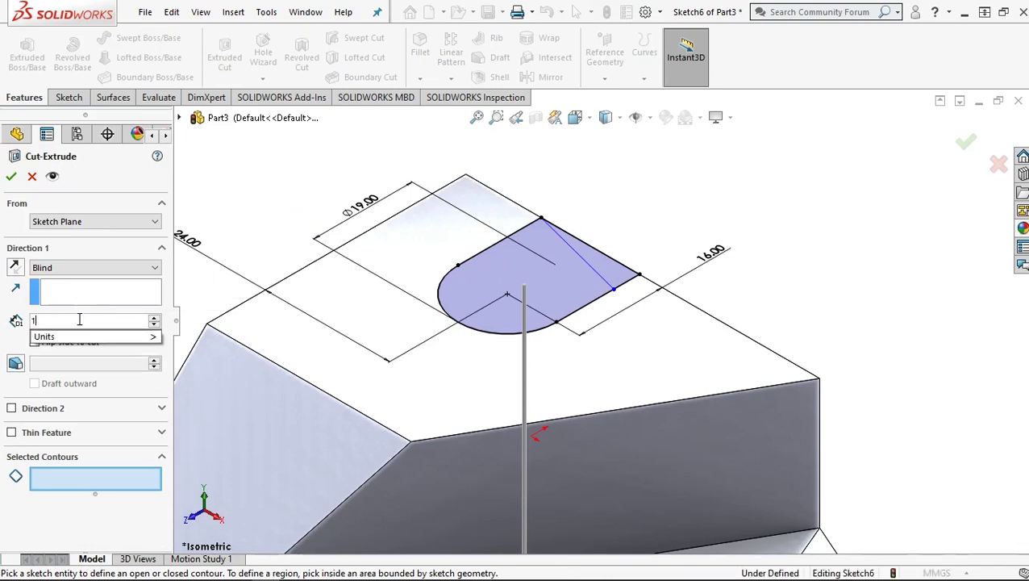
{"action": "key", "text": "Return"}
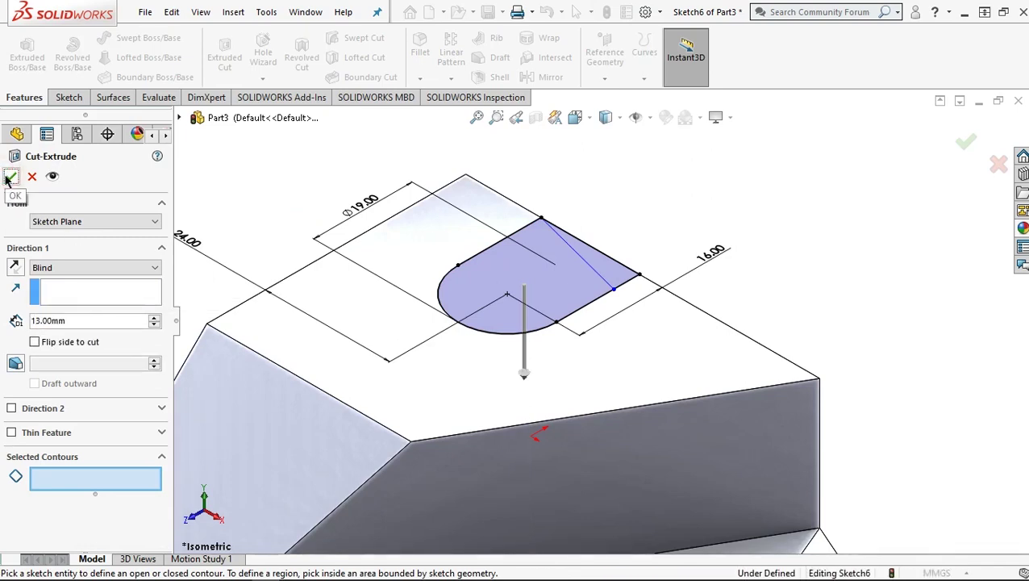
{"action": "left_click", "coordinate": [9, 176]}
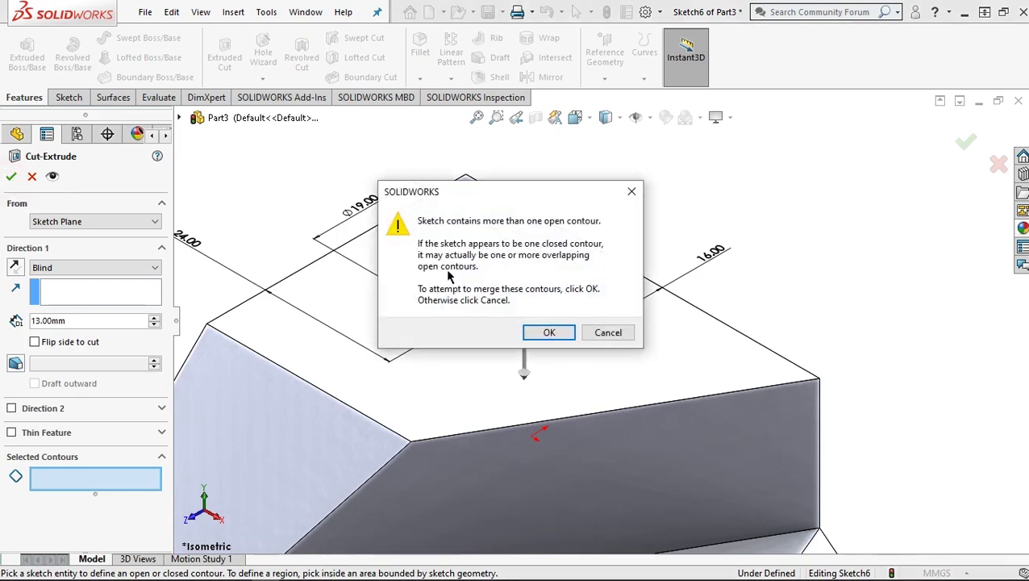
{"action": "left_click", "coordinate": [547, 334]}
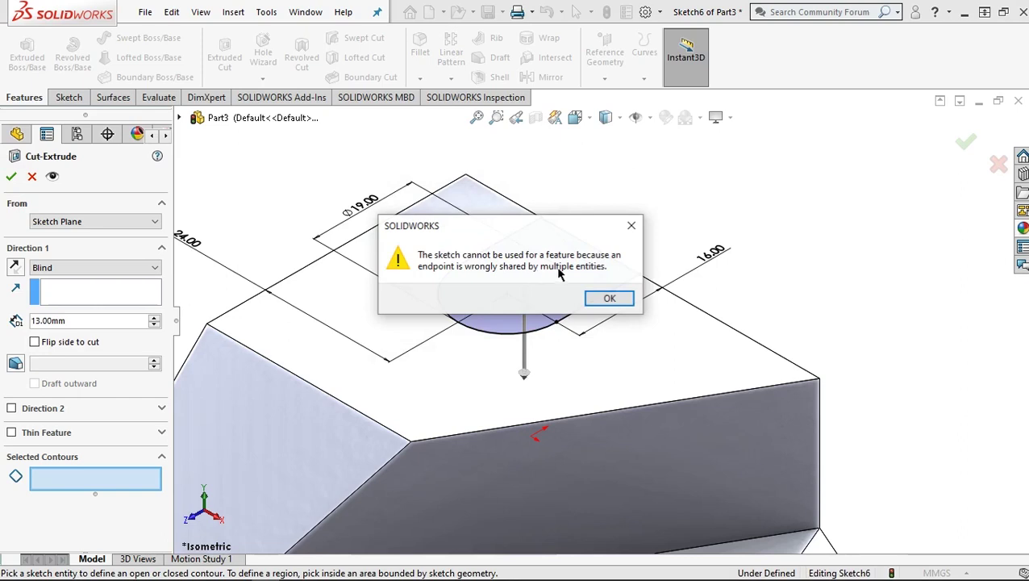
{"action": "left_click", "coordinate": [601, 298]}
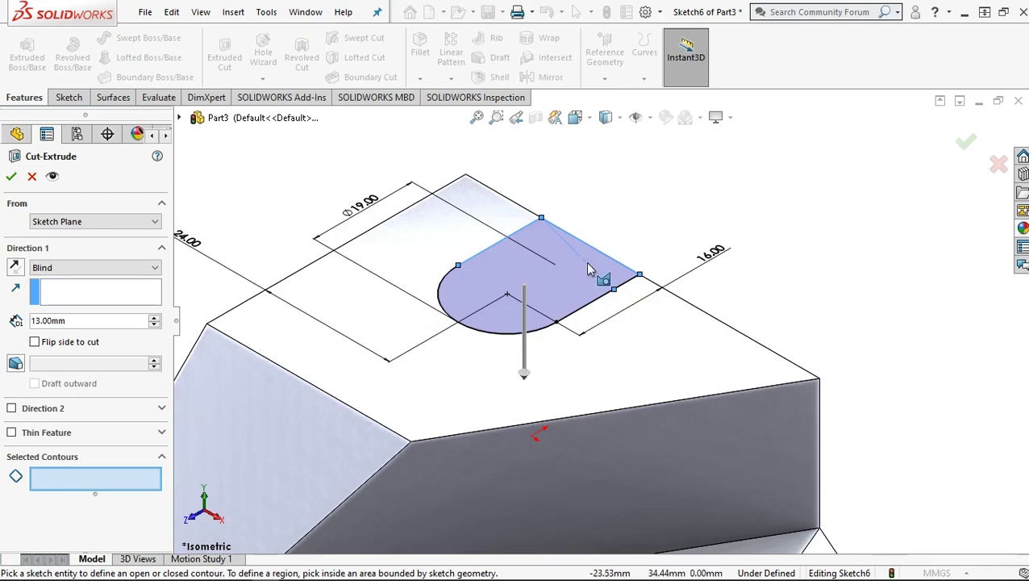
{"action": "left_click", "coordinate": [32, 177]}
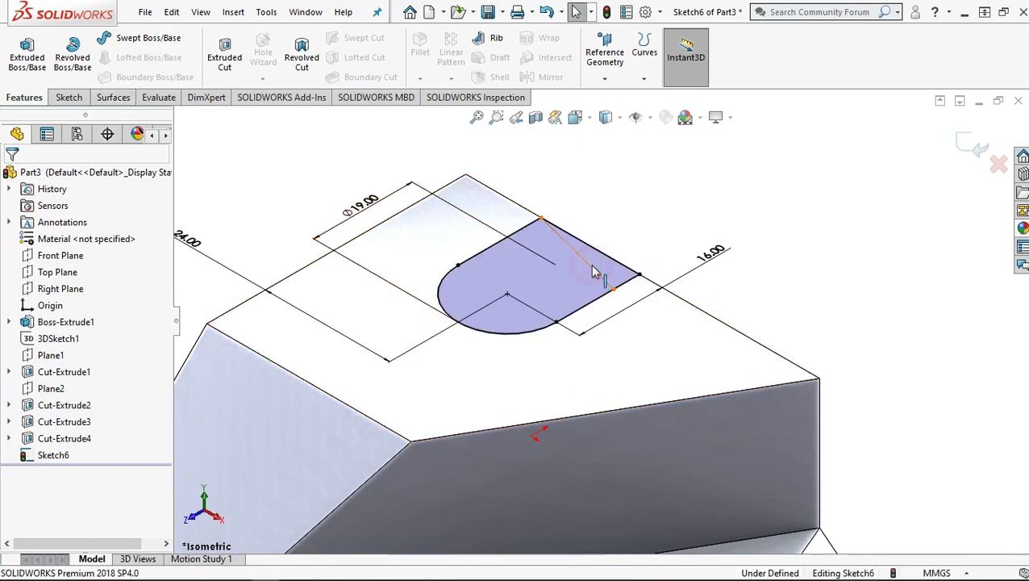
Step: Fix the stray diagonal line and cut the slot 13 mm deep as Cut-Extrude5
{"action": "left_click", "coordinate": [593, 272]}
{"action": "left_click", "coordinate": [32, 367]}
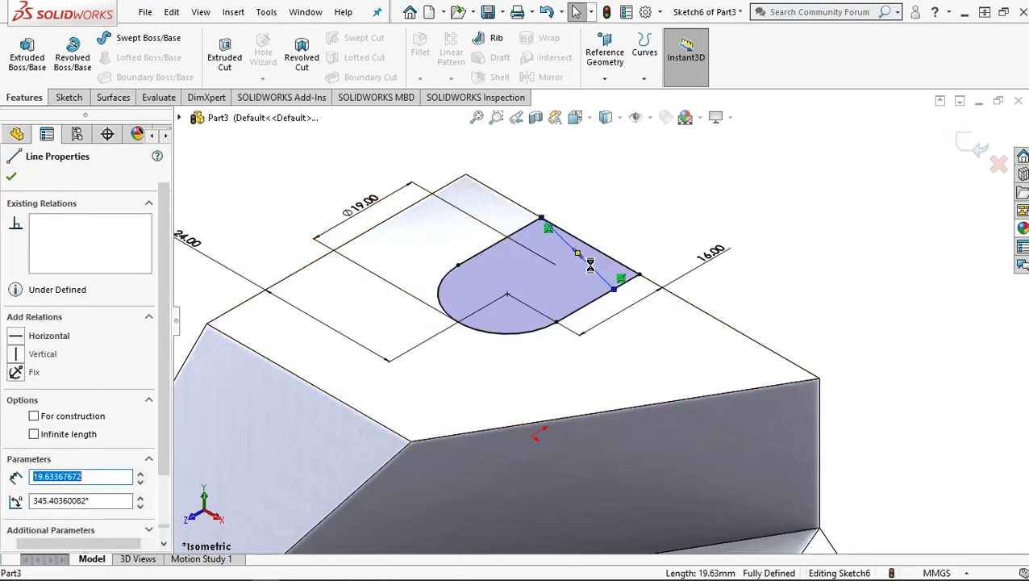
{"action": "left_click", "coordinate": [325, 177]}
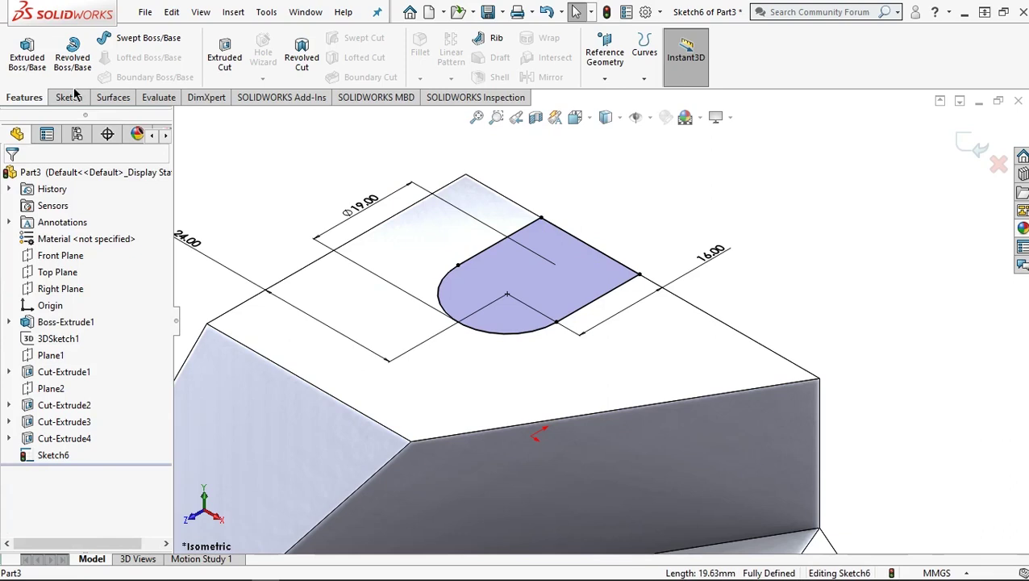
{"action": "left_click", "coordinate": [225, 57]}
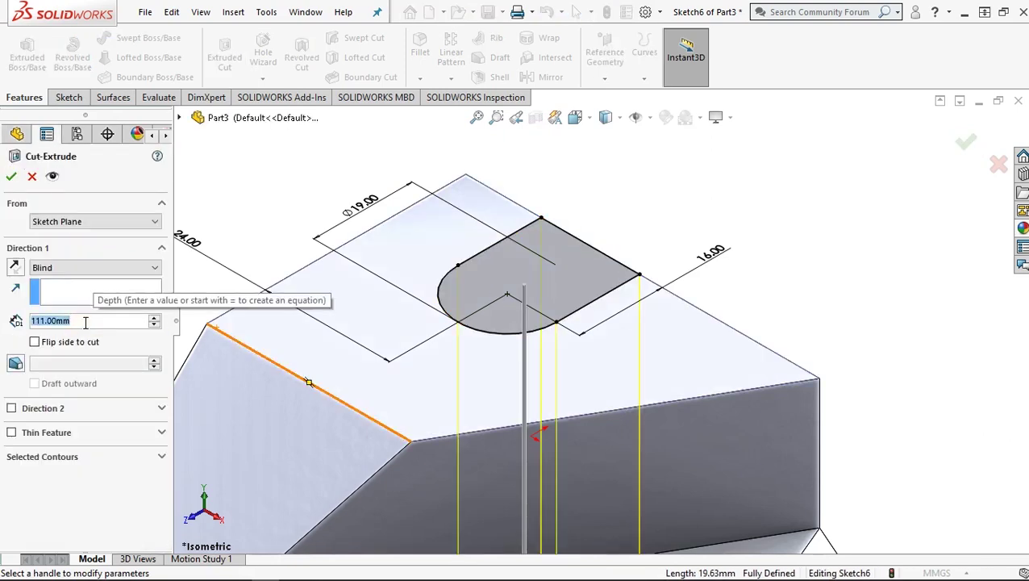
{"action": "type", "text": "13"}
{"action": "left_click", "coordinate": [247, 196]}
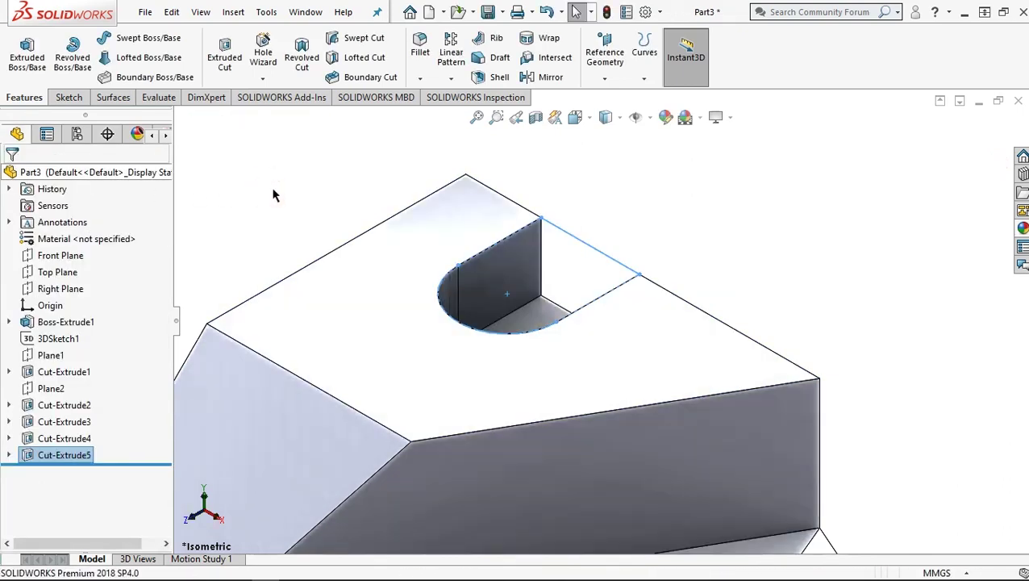
Step: Start a line sketch on the lower front face, viewed Normal To
{"action": "scroll", "coordinate": [696, 260], "scroll_direction": "up", "scroll_amount": 2}
{"action": "scroll", "coordinate": [666, 310], "scroll_direction": "up", "scroll_amount": 2}
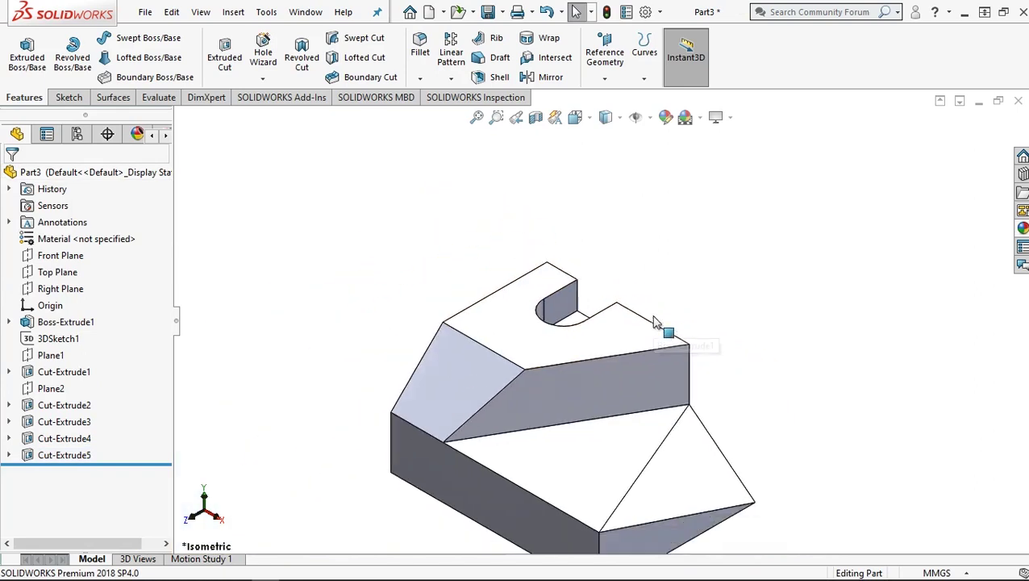
{"action": "scroll", "coordinate": [666, 328], "scroll_direction": "up", "scroll_amount": 2}
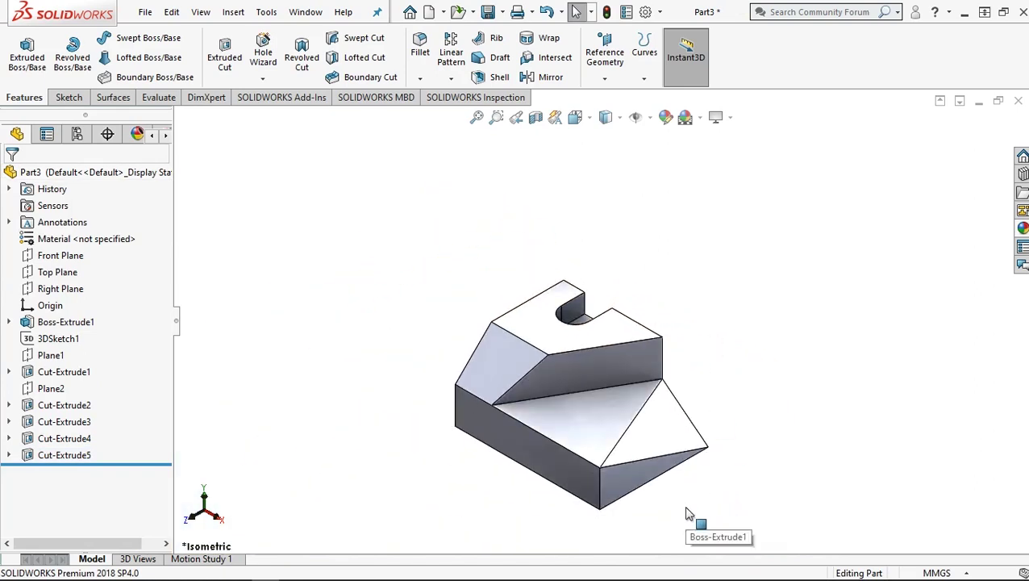
{"action": "middle_click_drag", "start_coordinate": [687, 513], "coordinate": [641, 407], "text": "ctrl"}
{"action": "scroll", "coordinate": [627, 380], "scroll_direction": "down", "scroll_amount": 1}
{"action": "scroll", "coordinate": [627, 380], "scroll_direction": "down", "scroll_amount": 2}
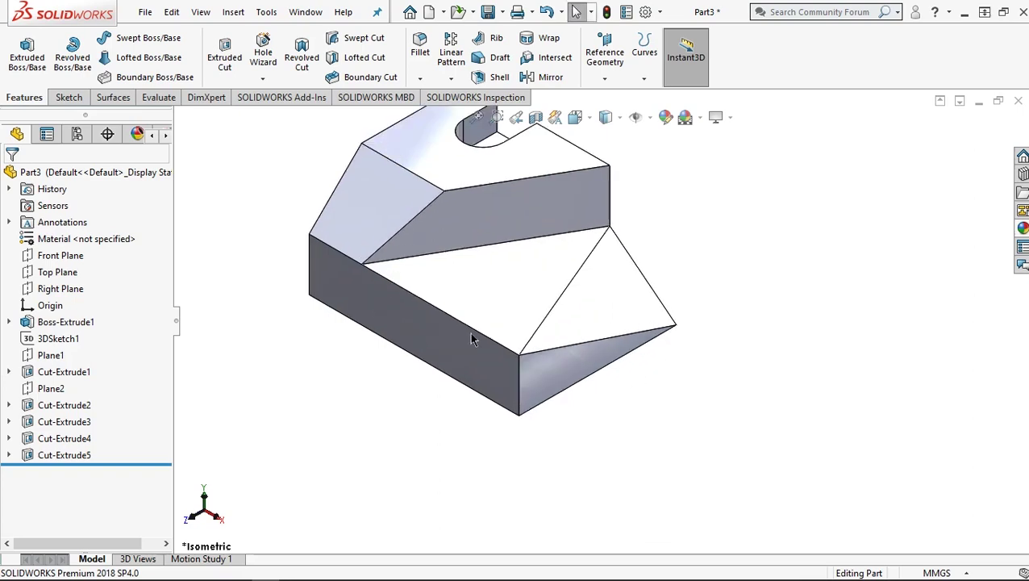
{"action": "left_click", "coordinate": [345, 308]}
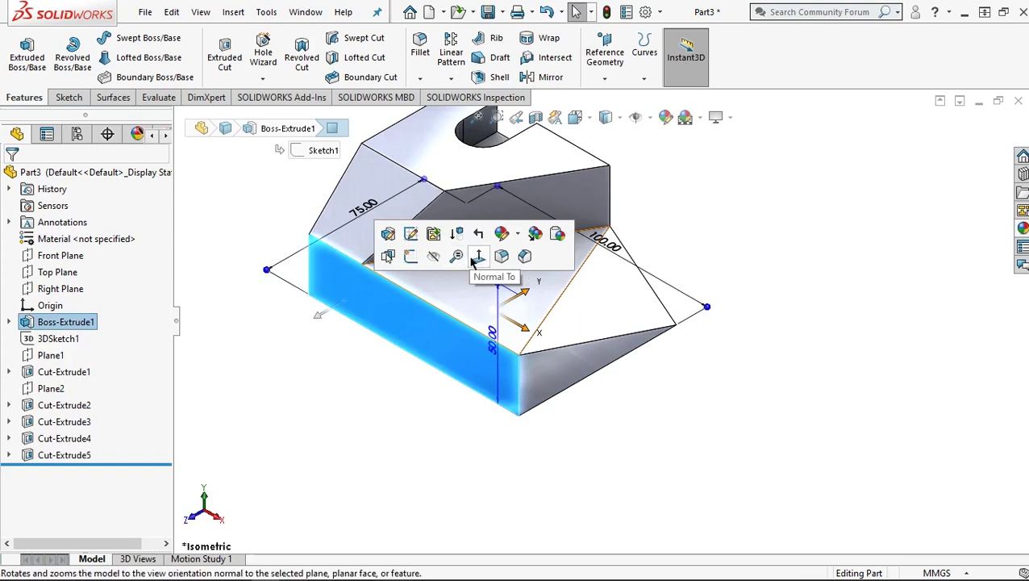
{"action": "left_click", "coordinate": [478, 256]}
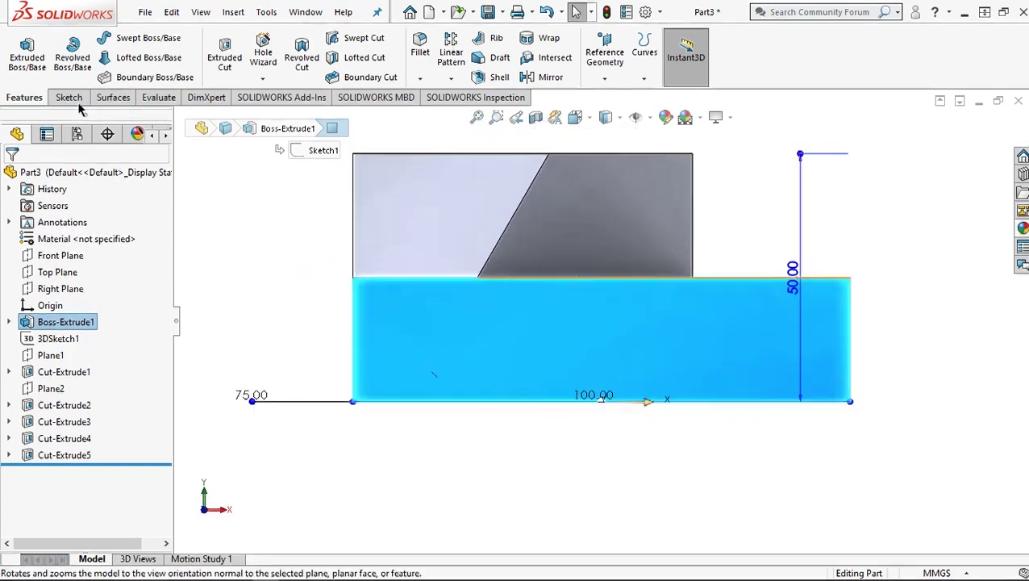
{"action": "left_click", "coordinate": [69, 97]}
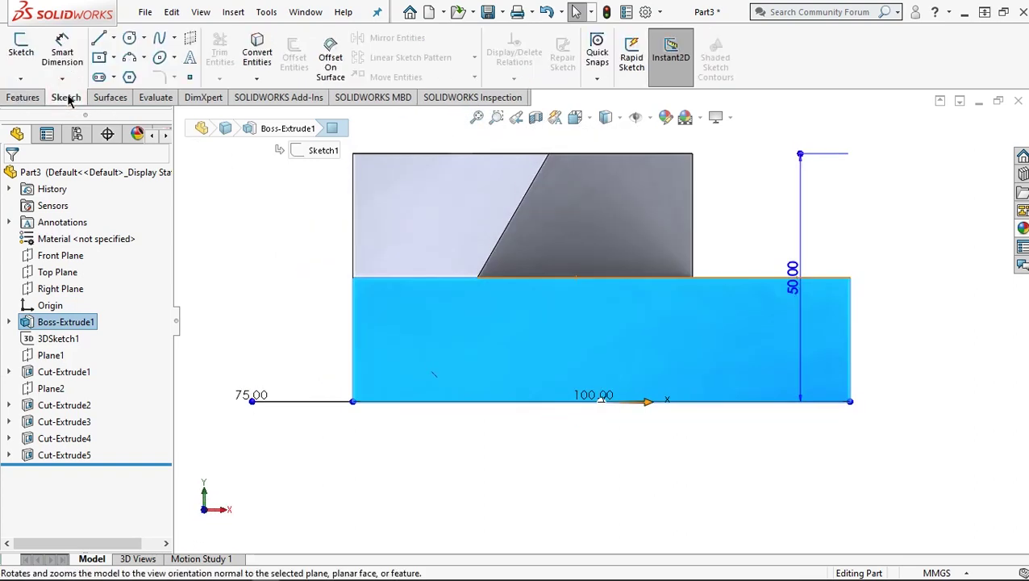
{"action": "left_click", "coordinate": [99, 40]}
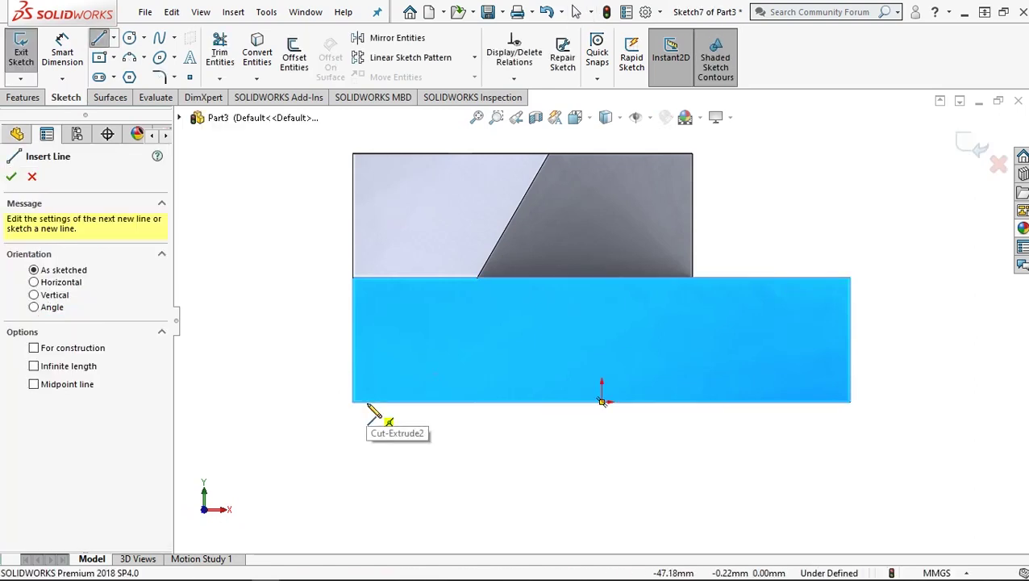
Step: Draw a line chain along the bottom edge with a tab stepping down below it
{"action": "left_click", "coordinate": [353, 402]}
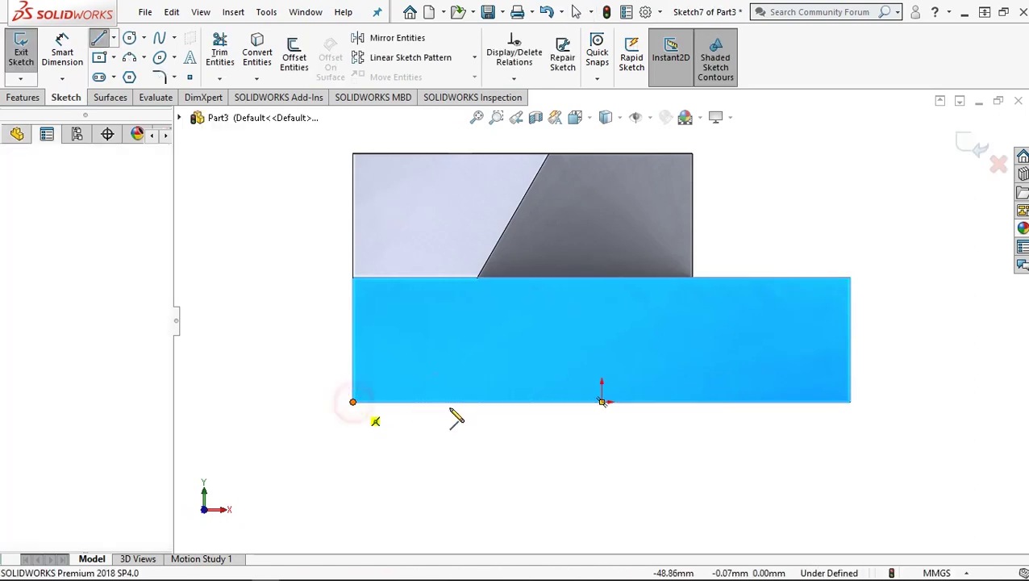
{"action": "left_click", "coordinate": [535, 400]}
{"action": "left_click", "coordinate": [536, 437]}
{"action": "left_click", "coordinate": [638, 437]}
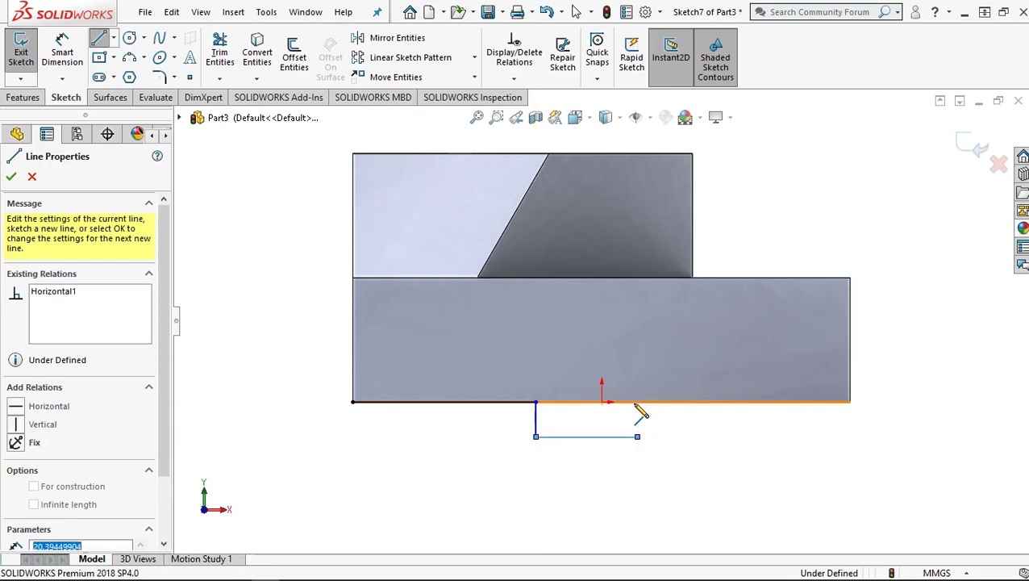
{"action": "left_click", "coordinate": [637, 400]}
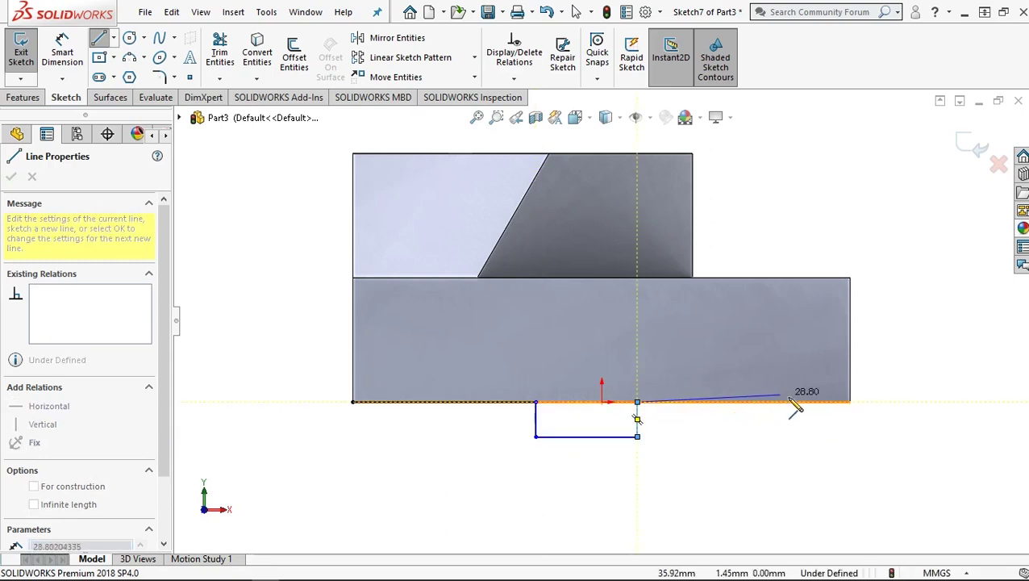
{"action": "left_click", "coordinate": [850, 400]}
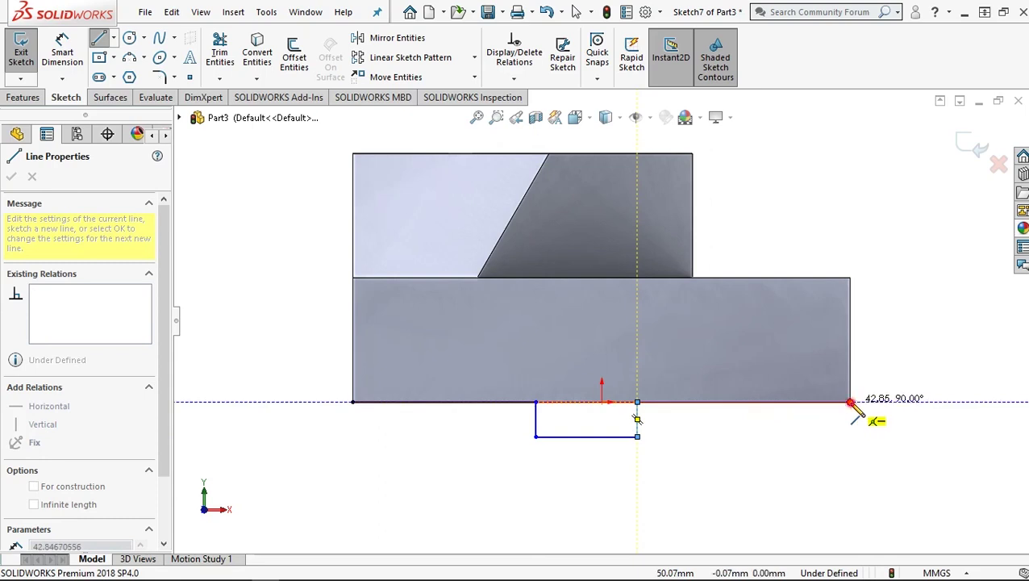
{"action": "left_click", "coordinate": [870, 310]}
{"action": "right_click", "coordinate": [887, 324]}
{"action": "left_click", "coordinate": [899, 338]}
{"action": "key", "text": "Escape"}
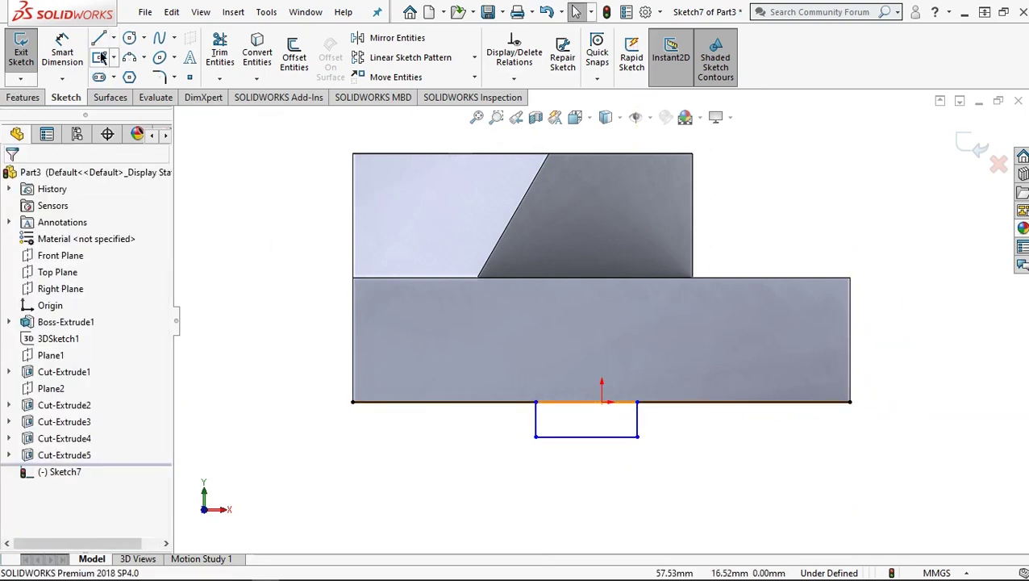
Step: Close the tab rectangle with a top line along the bottom edge
{"action": "left_click", "coordinate": [99, 40]}
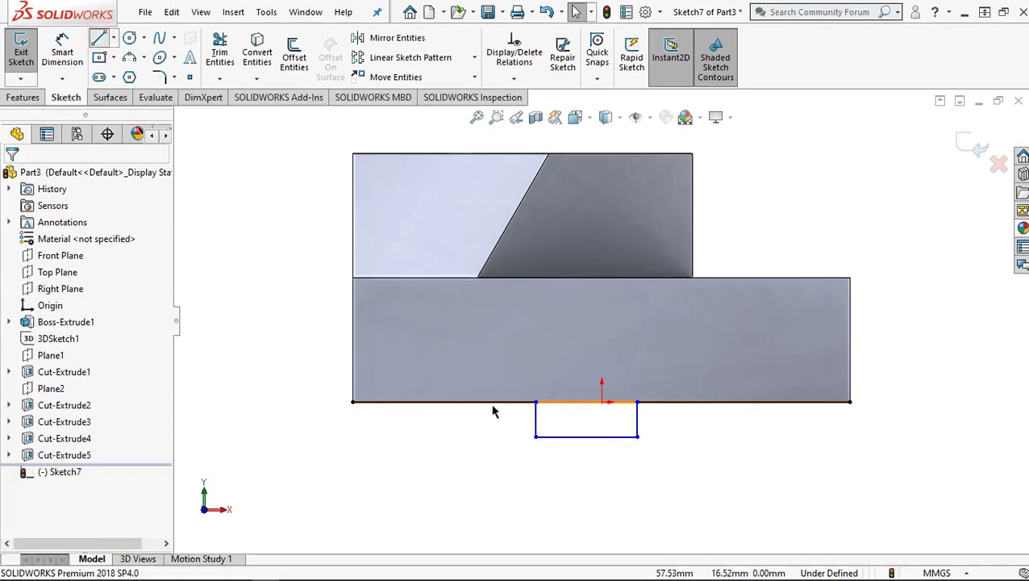
{"action": "left_click", "coordinate": [535, 401]}
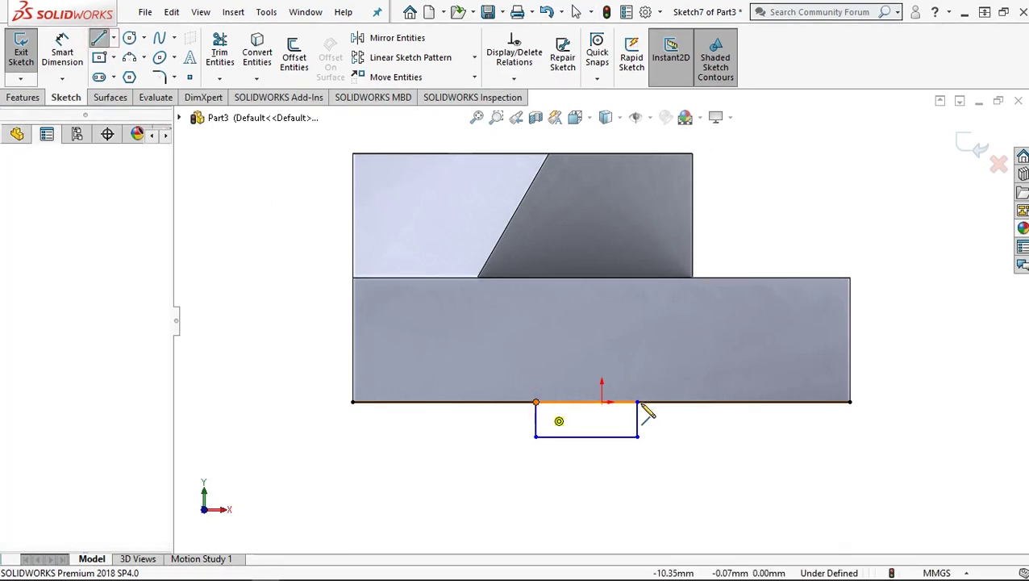
{"action": "left_click", "coordinate": [637, 402]}
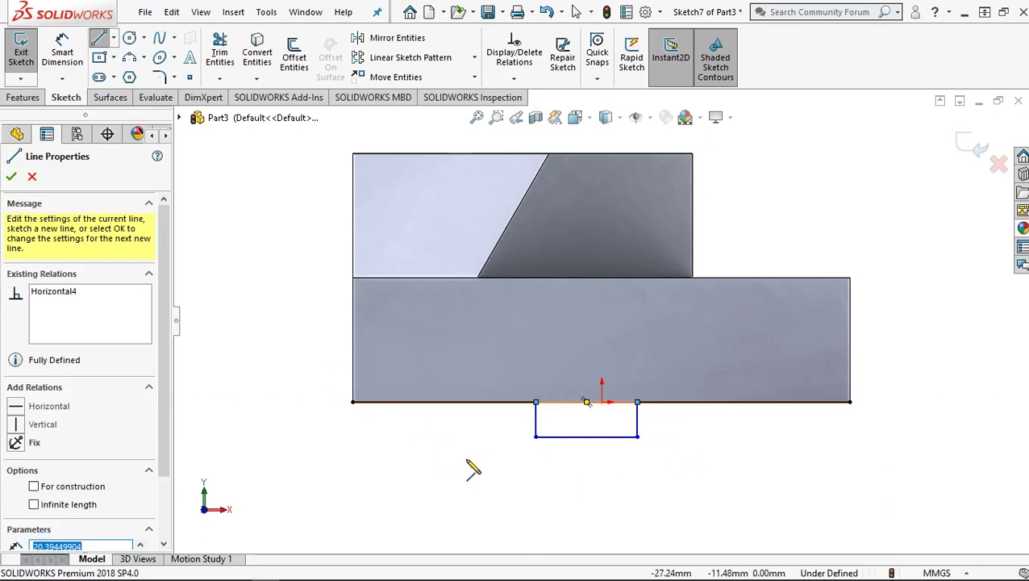
{"action": "left_click", "coordinate": [64, 44]}
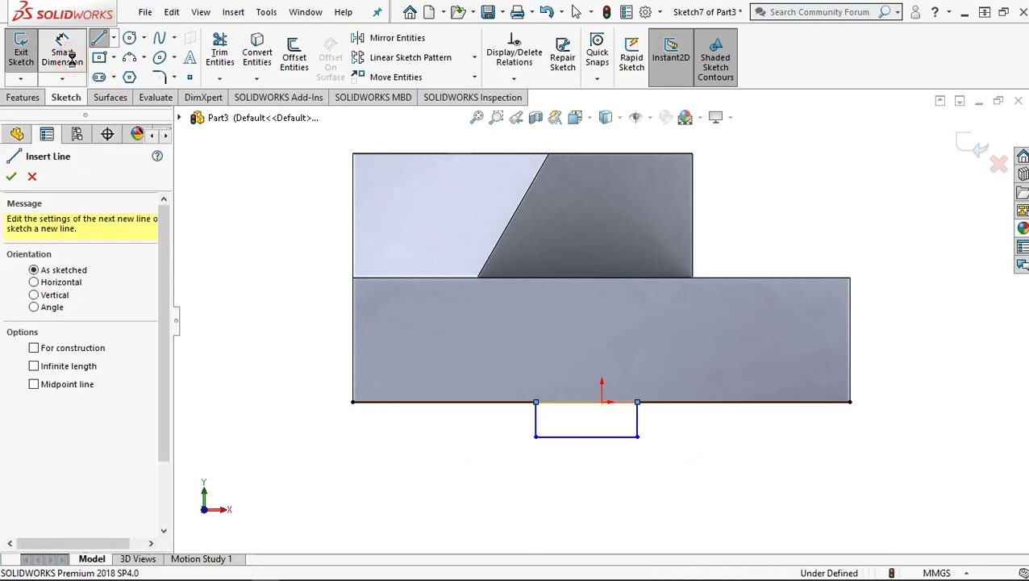
{"action": "scroll", "coordinate": [625, 474], "scroll_direction": "down", "scroll_amount": 2}
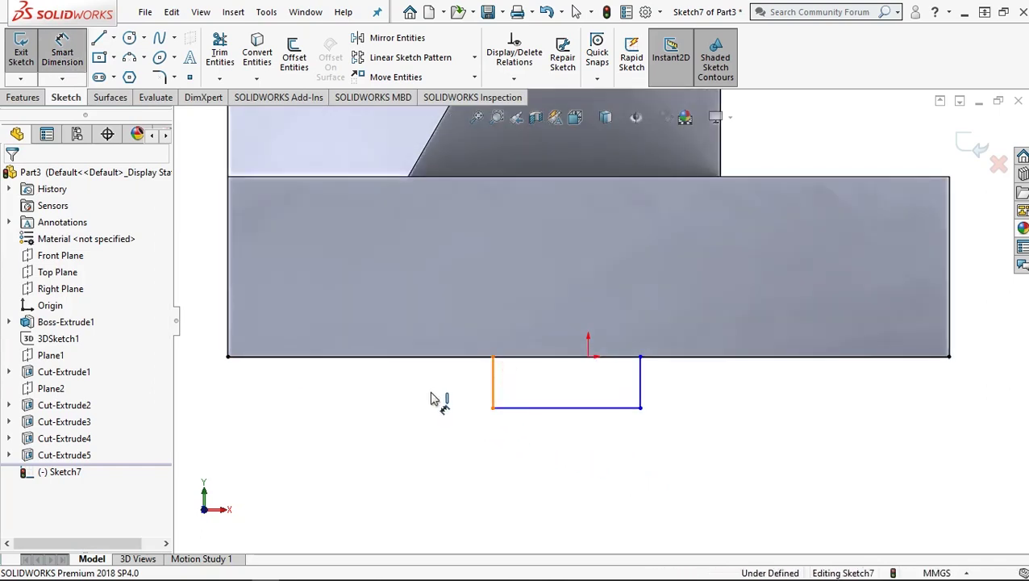
Step: Dimension the tab 9.5 mm tall and 24 mm wide
{"action": "left_click_drag", "start_coordinate": [433, 399], "coordinate": [428, 397]}
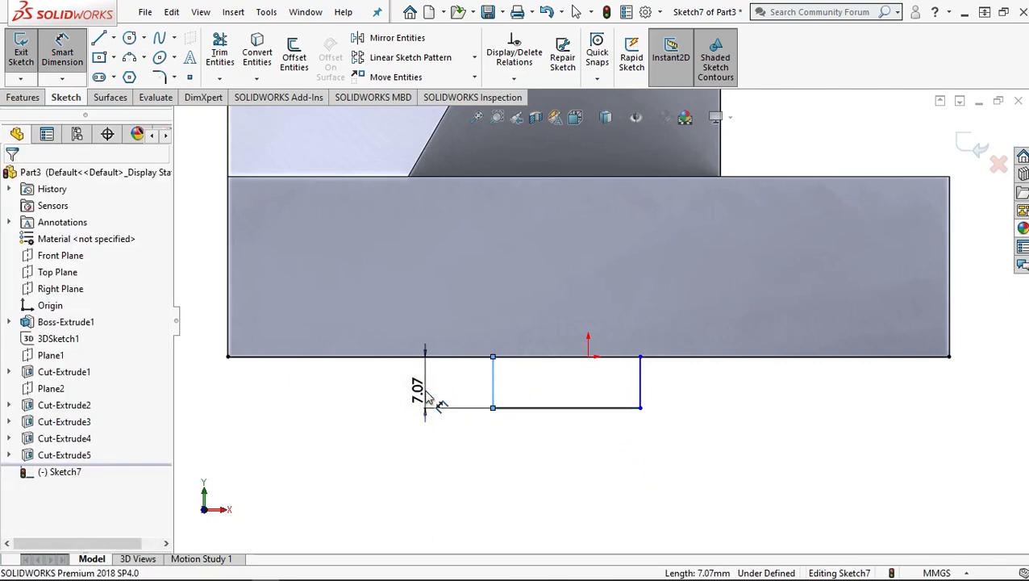
{"action": "double_click", "coordinate": [430, 396]}
{"action": "type", "text": "9,"}
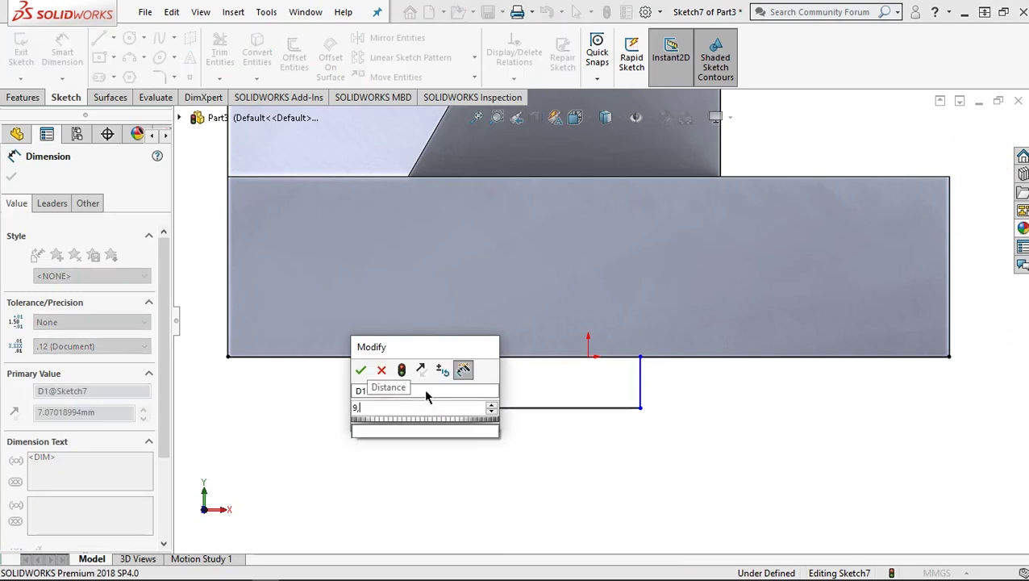
{"action": "type", "text": "5"}
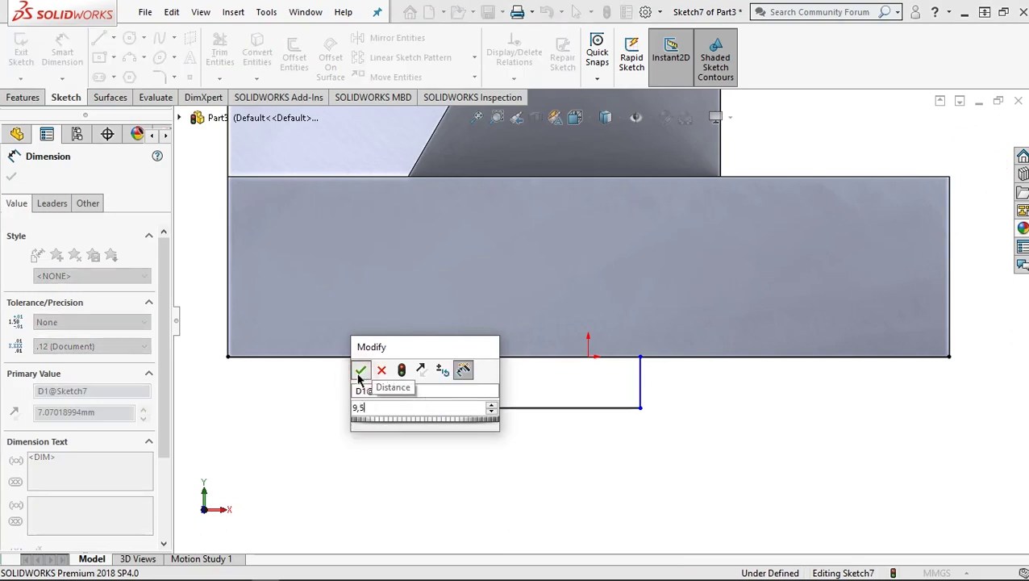
{"action": "left_click", "coordinate": [361, 372]}
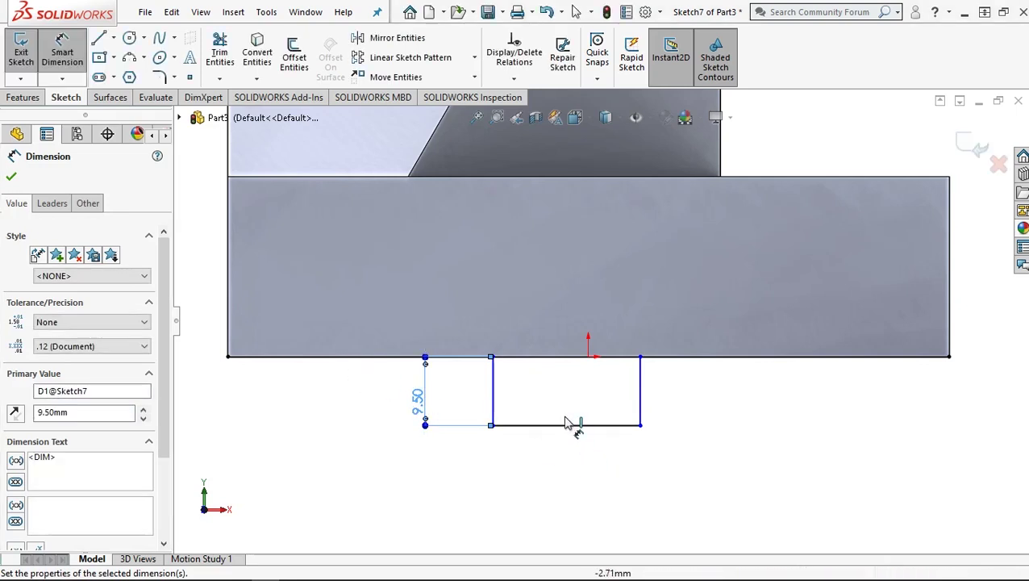
{"action": "left_click", "coordinate": [564, 469]}
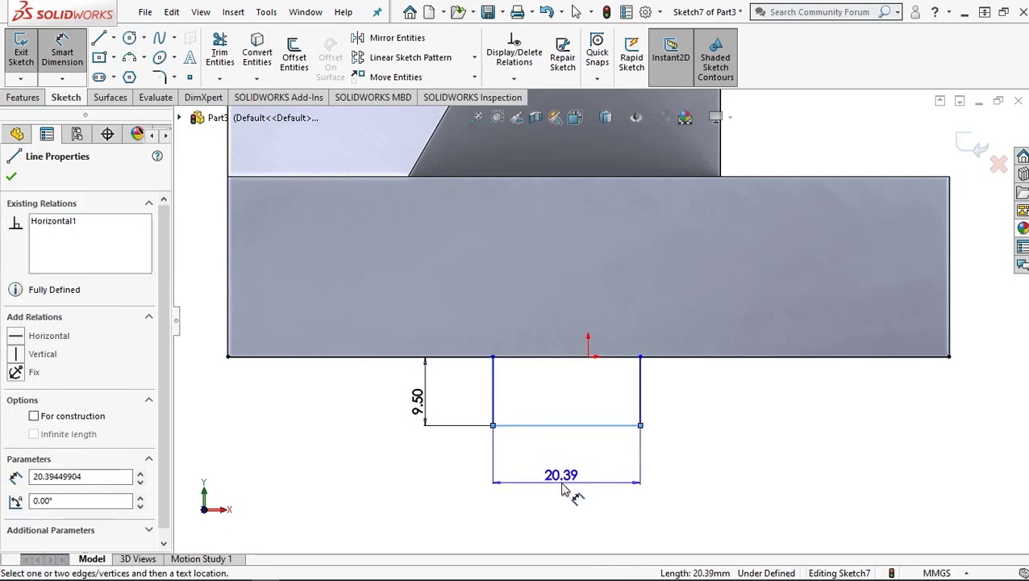
{"action": "left_click", "coordinate": [564, 488]}
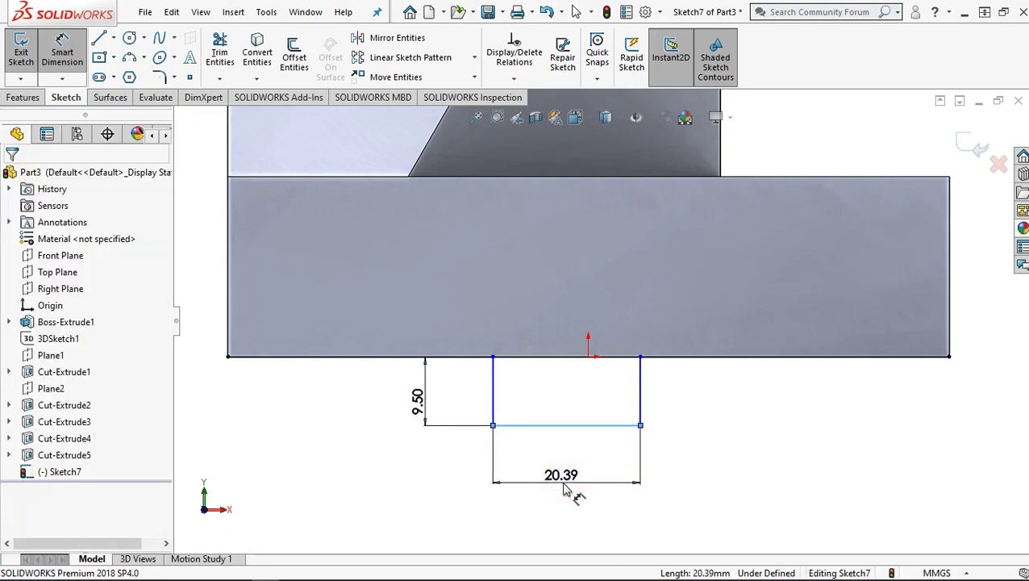
{"action": "double_click", "coordinate": [564, 487]}
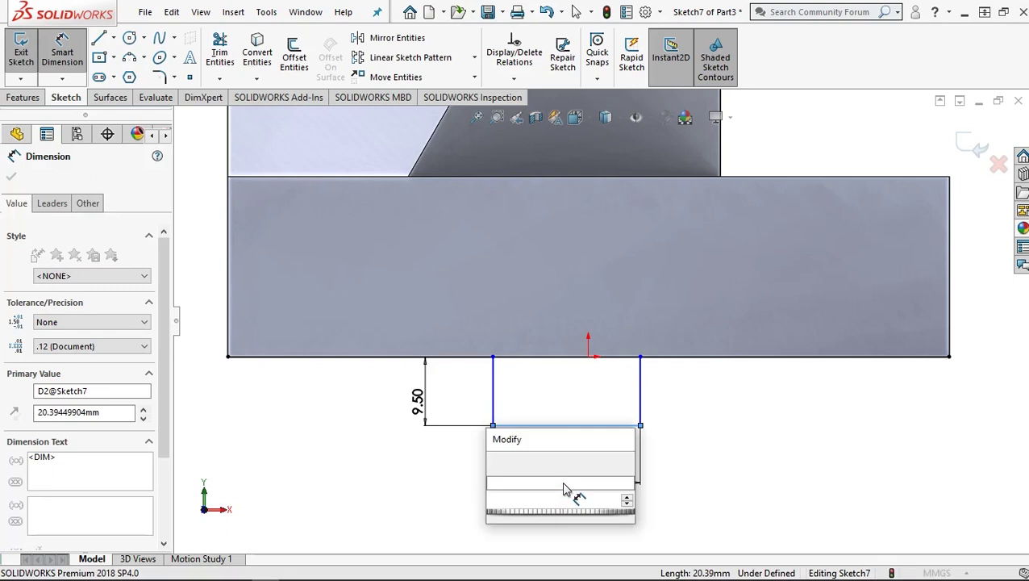
{"action": "type", "text": "24"}
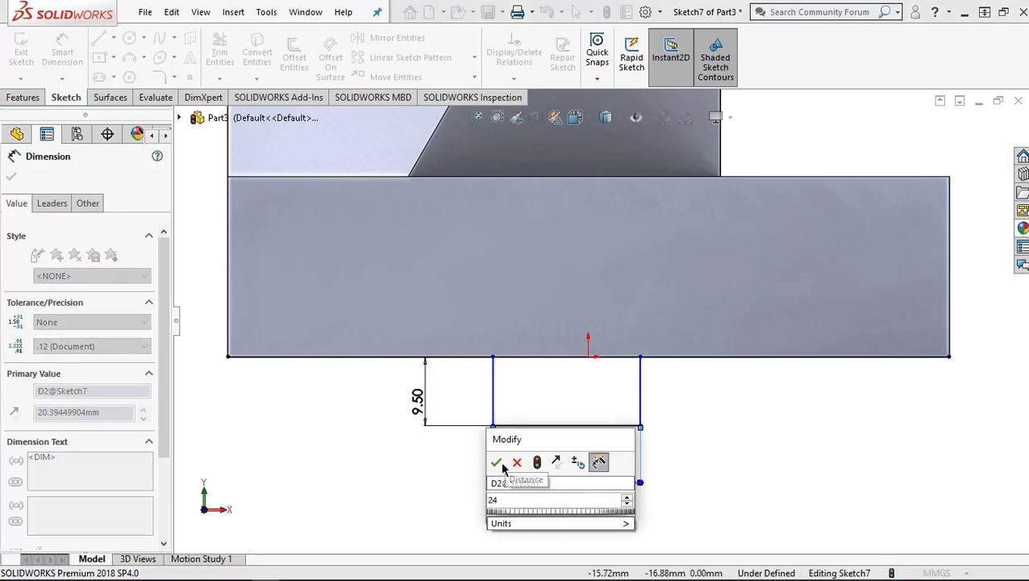
{"action": "key", "text": "Escape"}
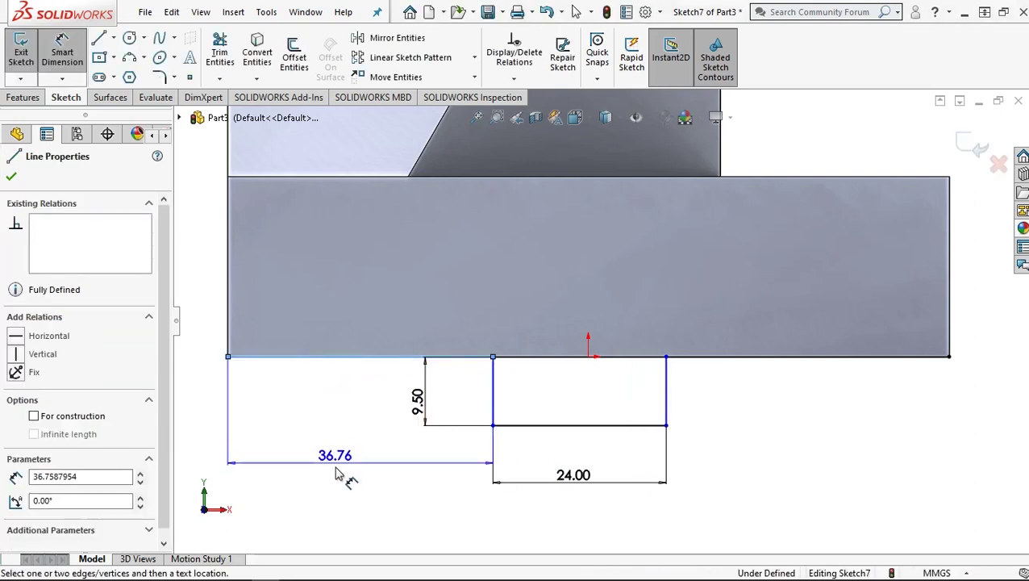
Step: Set the tab's offset from the block's left end to 38 mm
{"action": "left_click", "coordinate": [339, 467]}
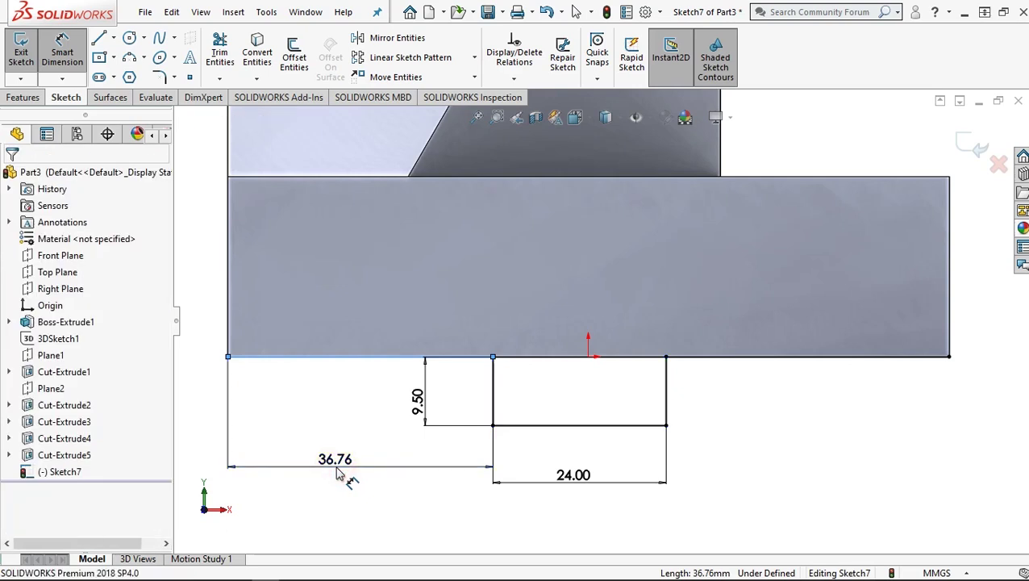
{"action": "left_click", "coordinate": [338, 474]}
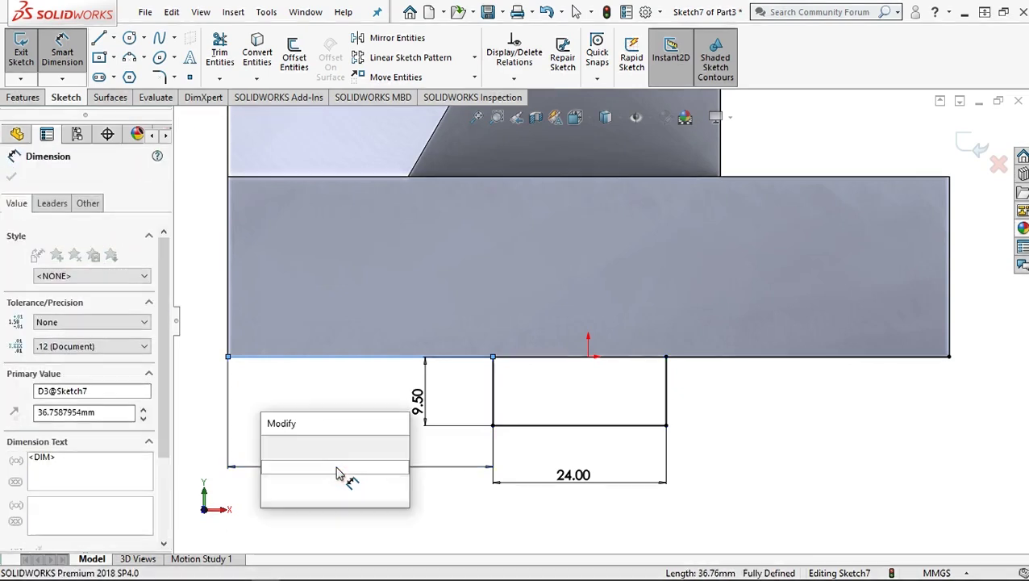
{"action": "type", "text": "38"}
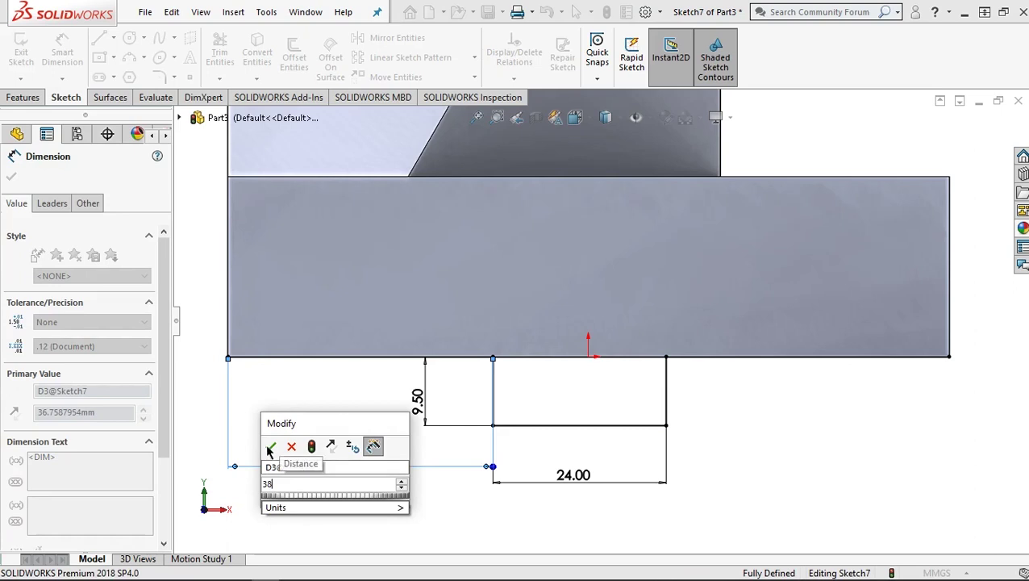
{"action": "left_click", "coordinate": [270, 448]}
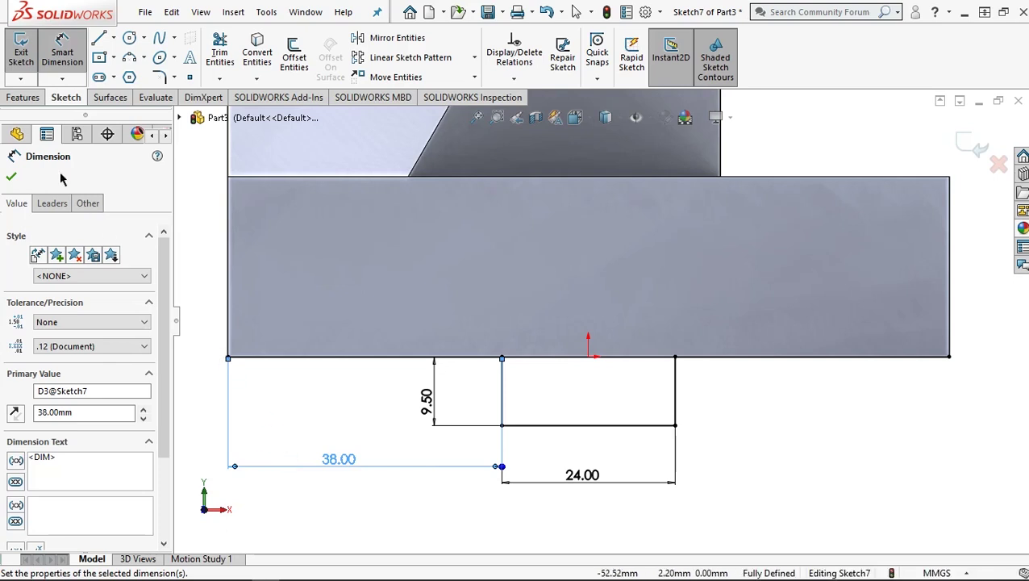
{"action": "left_click", "coordinate": [12, 177]}
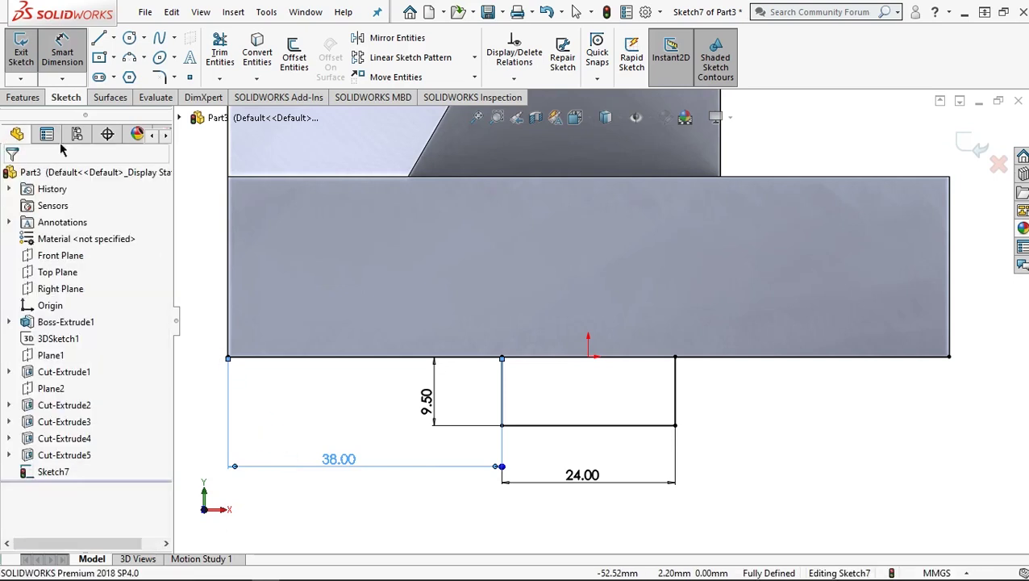
Step: Draw a circle of about 4.31 radius just above the origin on the front face
{"action": "left_click", "coordinate": [128, 40]}
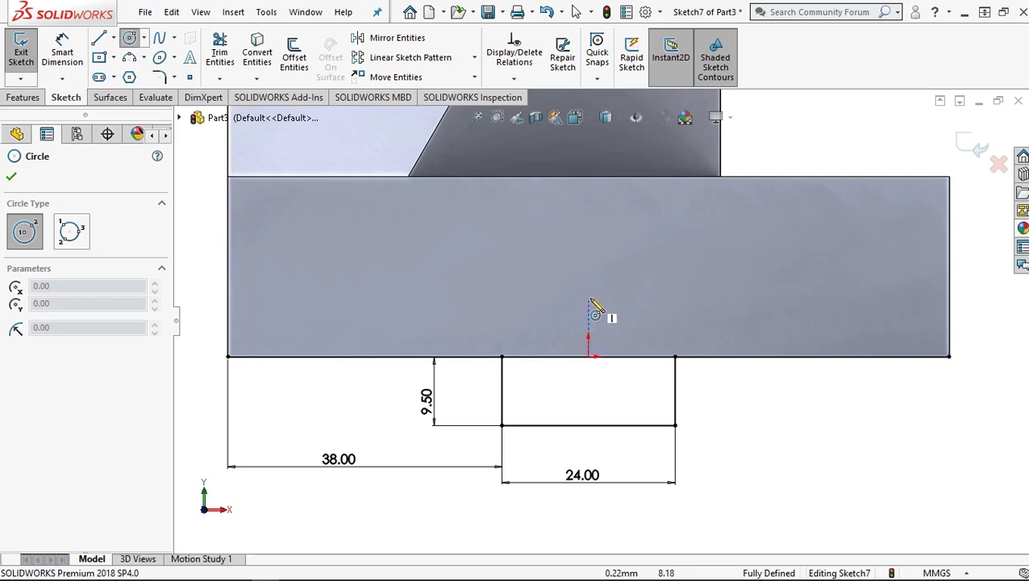
{"action": "left_click_drag", "start_coordinate": [589, 292], "coordinate": [612, 313]}
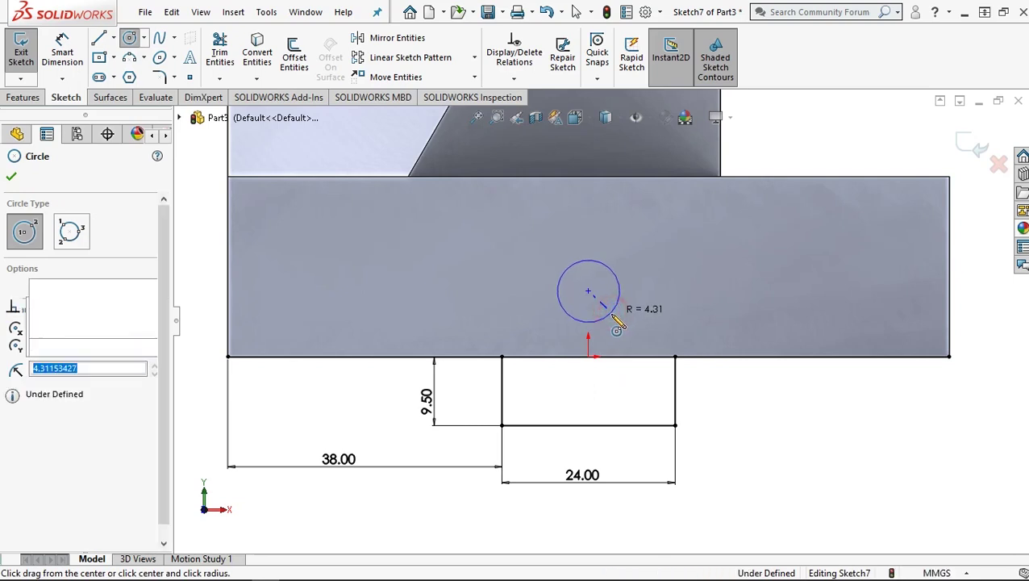
{"action": "left_click", "coordinate": [65, 45]}
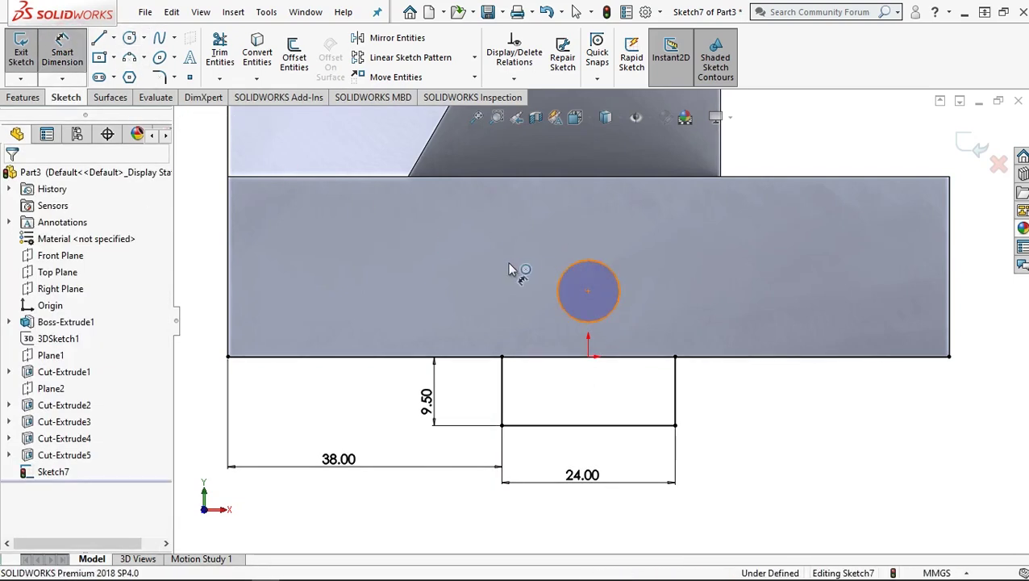
Step: Dimension the circle's diameter to 13 mm
{"action": "left_click", "coordinate": [581, 267]}
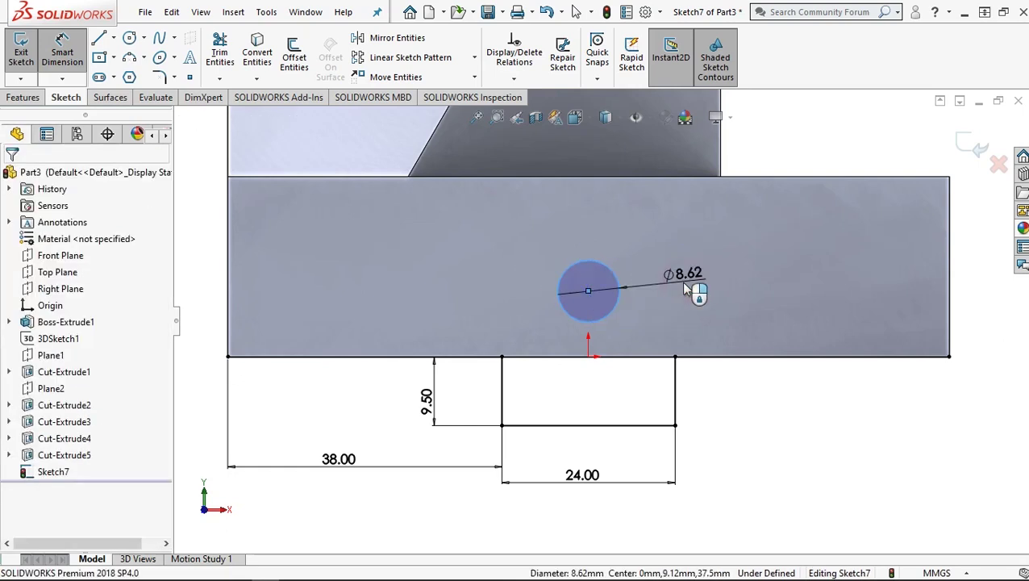
{"action": "left_click", "coordinate": [683, 288]}
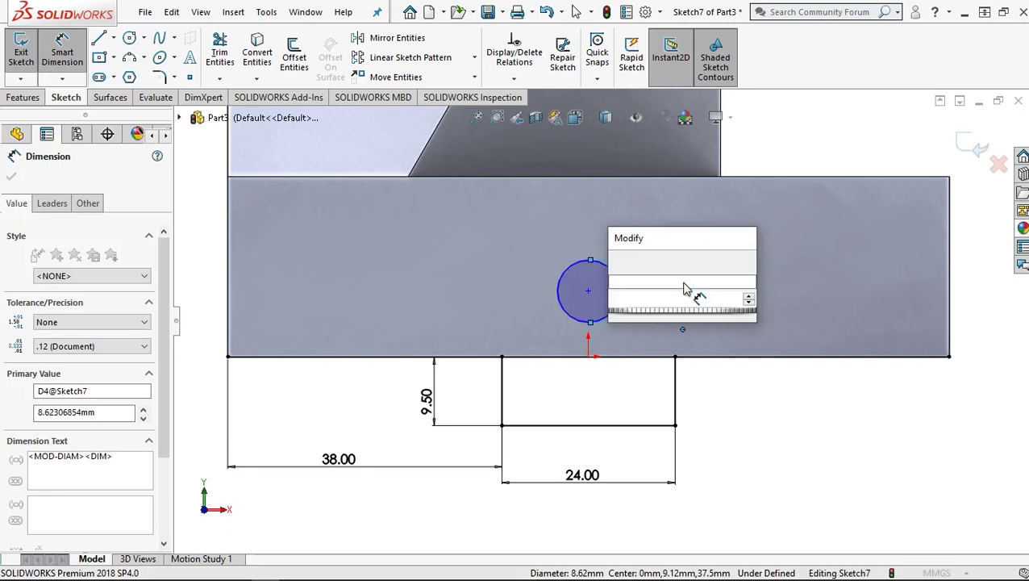
{"action": "type", "text": "13"}
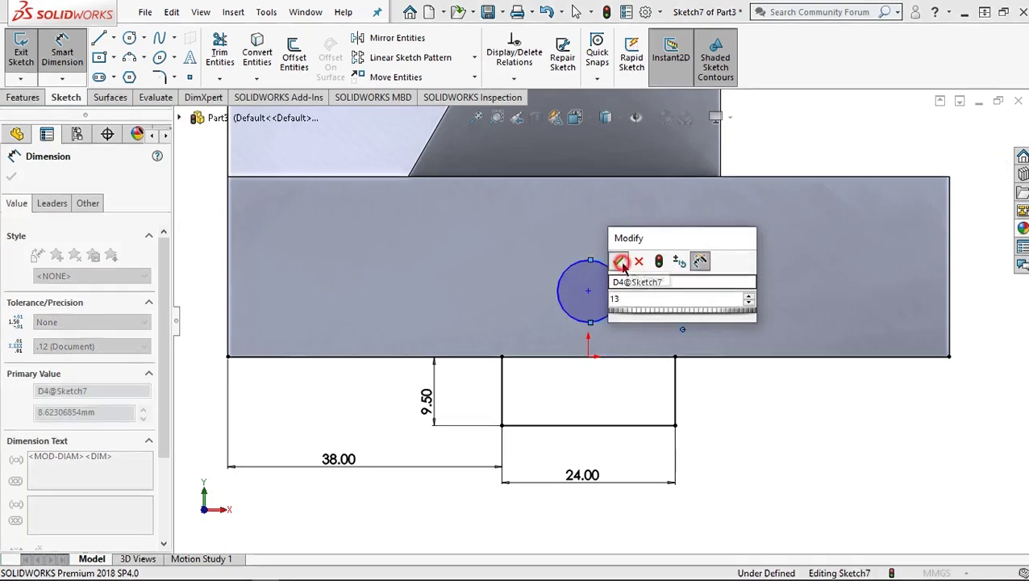
{"action": "left_click", "coordinate": [621, 263]}
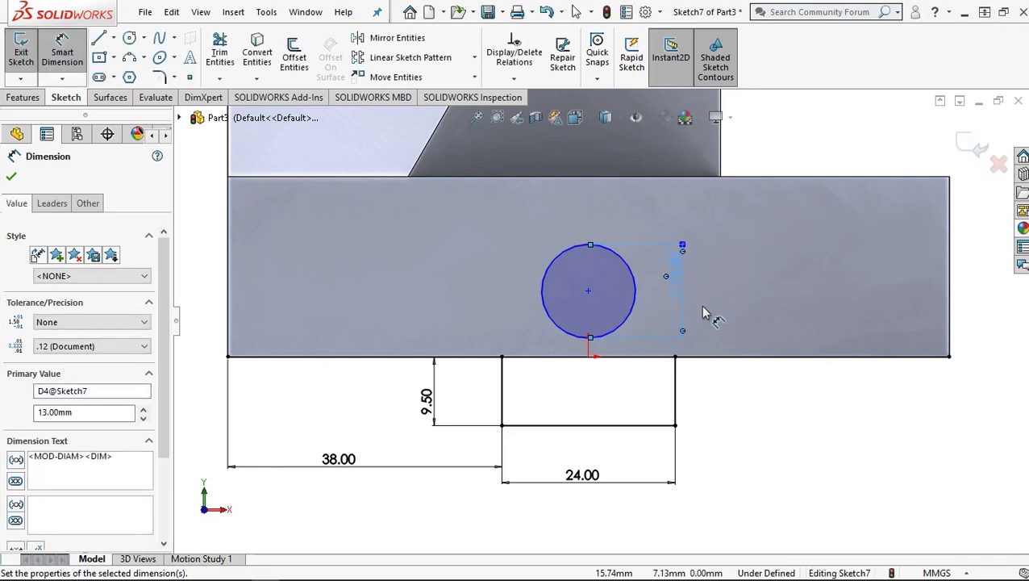
Step: Place the circle's centre 8 mm above the block's bottom edge and zoom to fit
{"action": "left_click", "coordinate": [591, 294]}
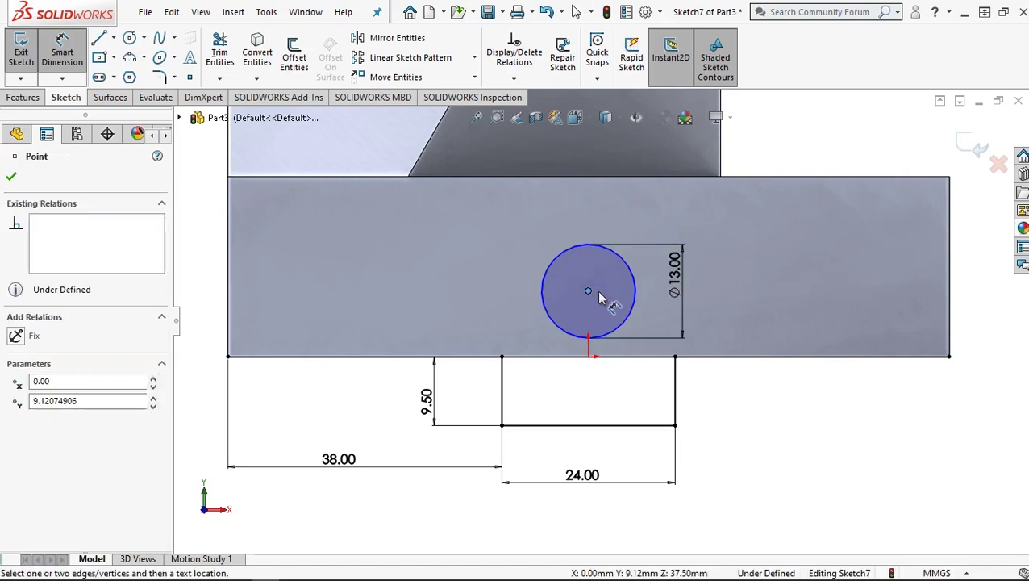
{"action": "left_click", "coordinate": [758, 323]}
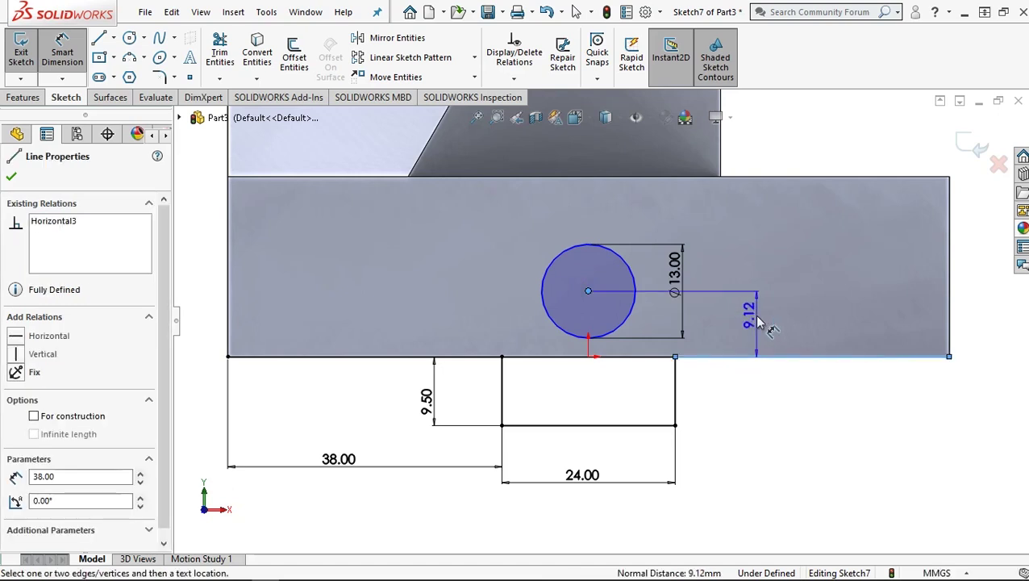
{"action": "left_click", "coordinate": [756, 319]}
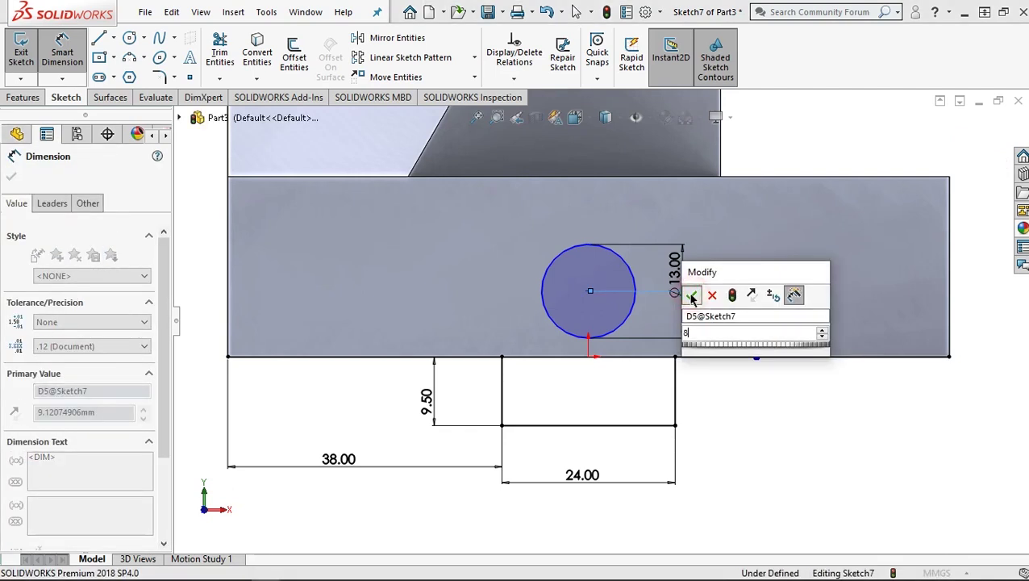
{"action": "left_click", "coordinate": [691, 295]}
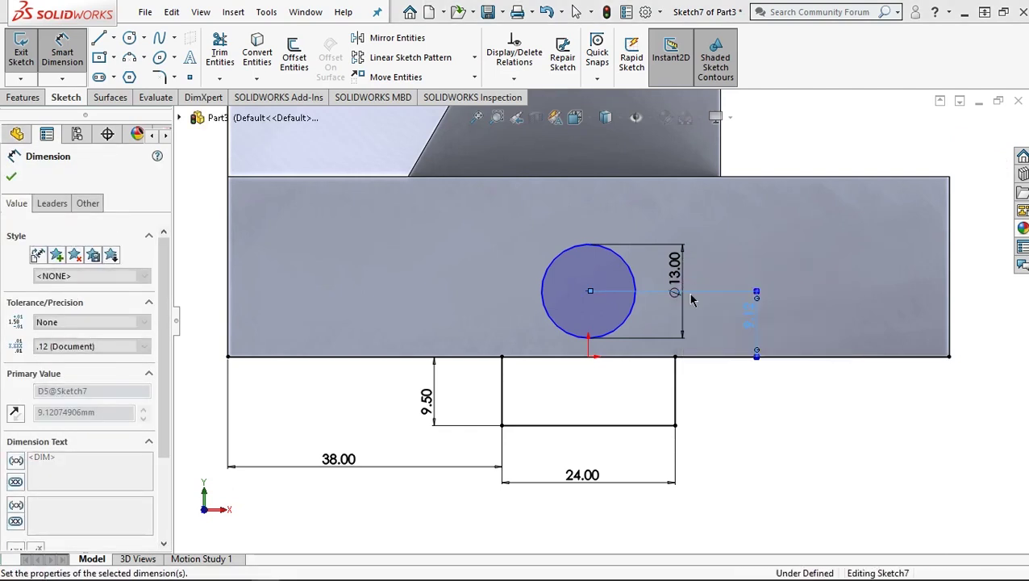
{"action": "left_click", "coordinate": [12, 177]}
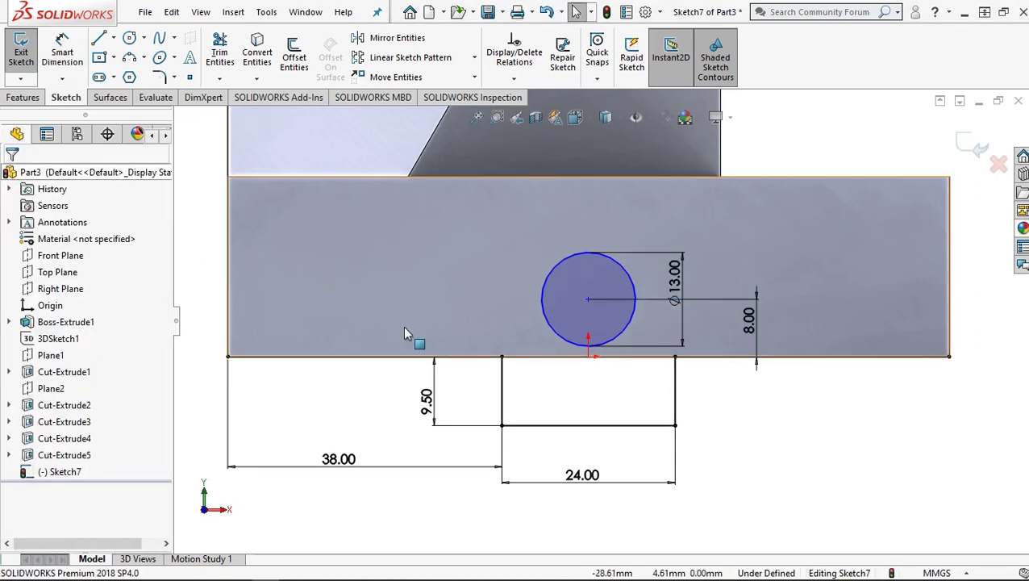
{"action": "key", "text": "f"}
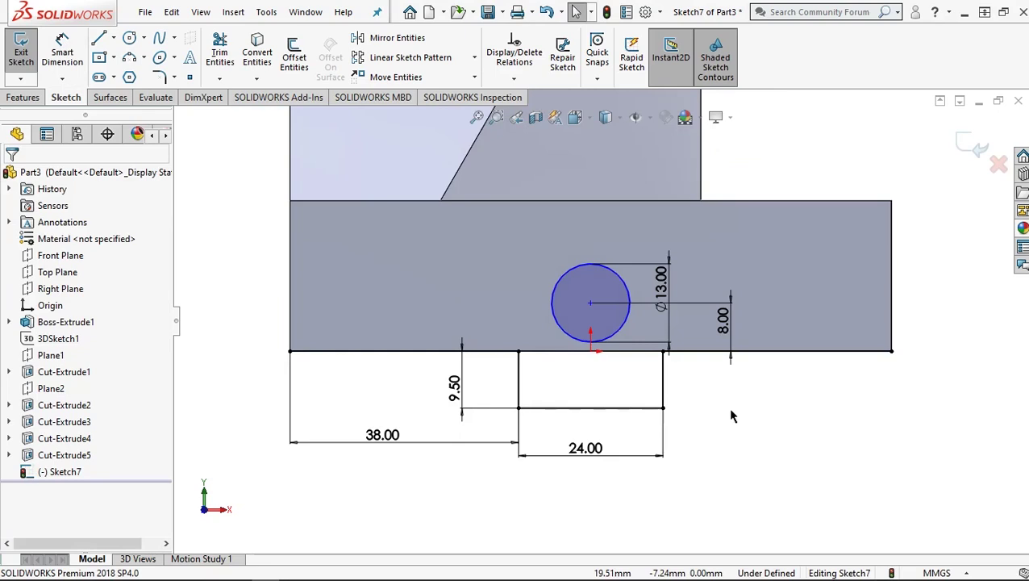
{"action": "left_click", "coordinate": [24, 98]}
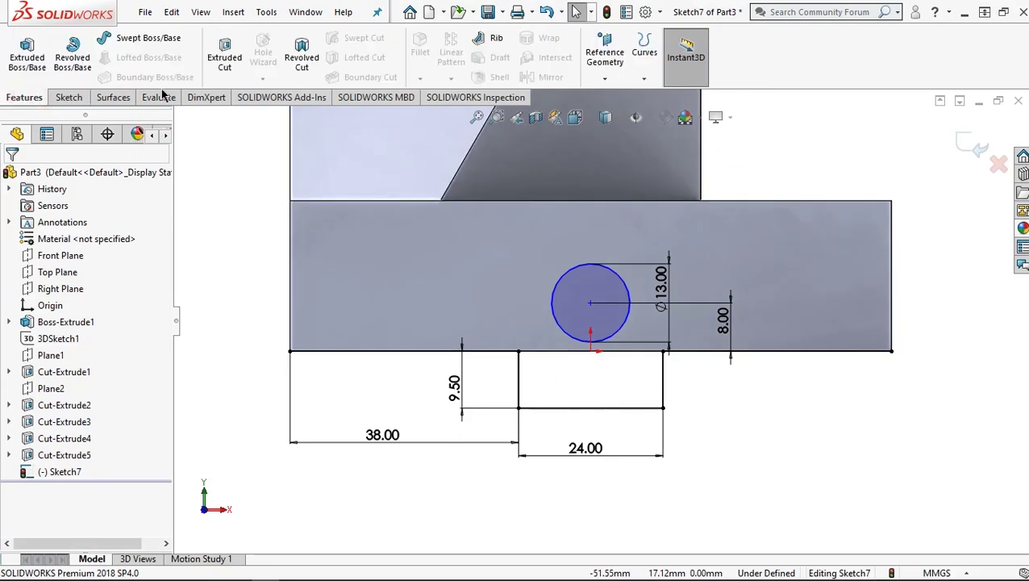
Step: Extrude the tab rectangle Up To Surface at the block's back face as Boss-Extrude2
{"action": "left_click", "coordinate": [45, 73]}
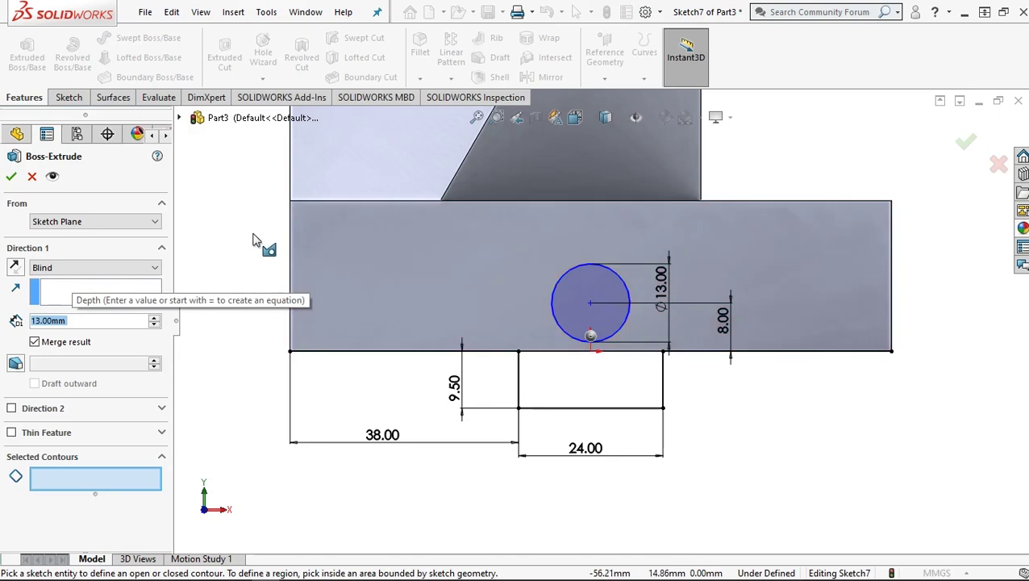
{"action": "key", "text": "ctrl+7"}
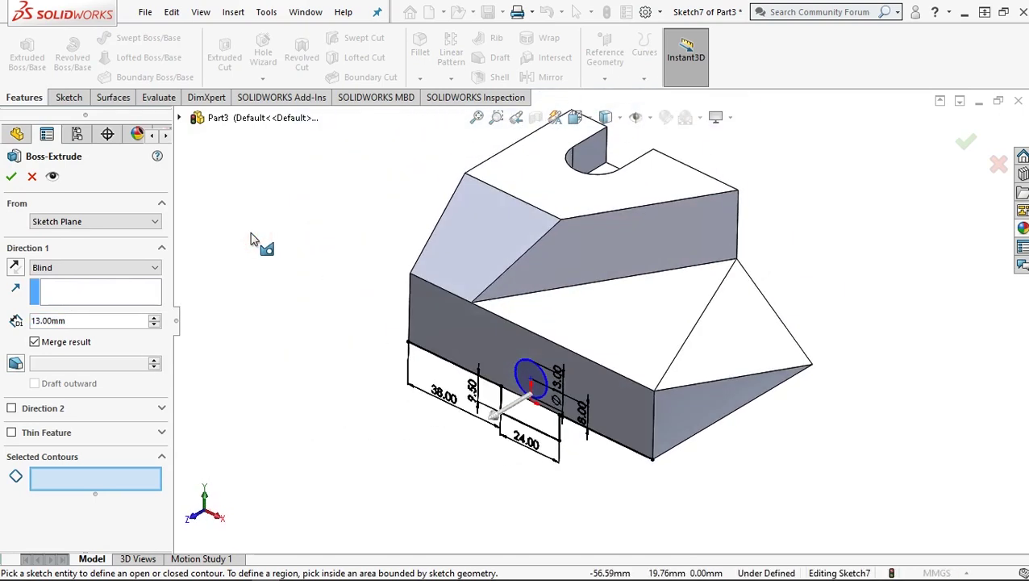
{"action": "scroll", "coordinate": [577, 444], "scroll_direction": "down", "scroll_amount": 4}
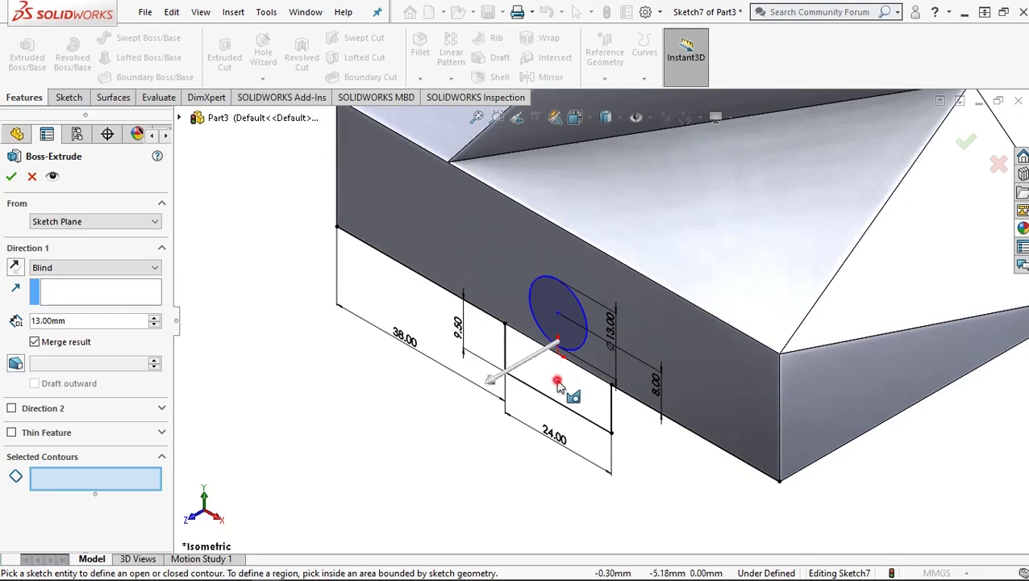
{"action": "left_click", "coordinate": [557, 383]}
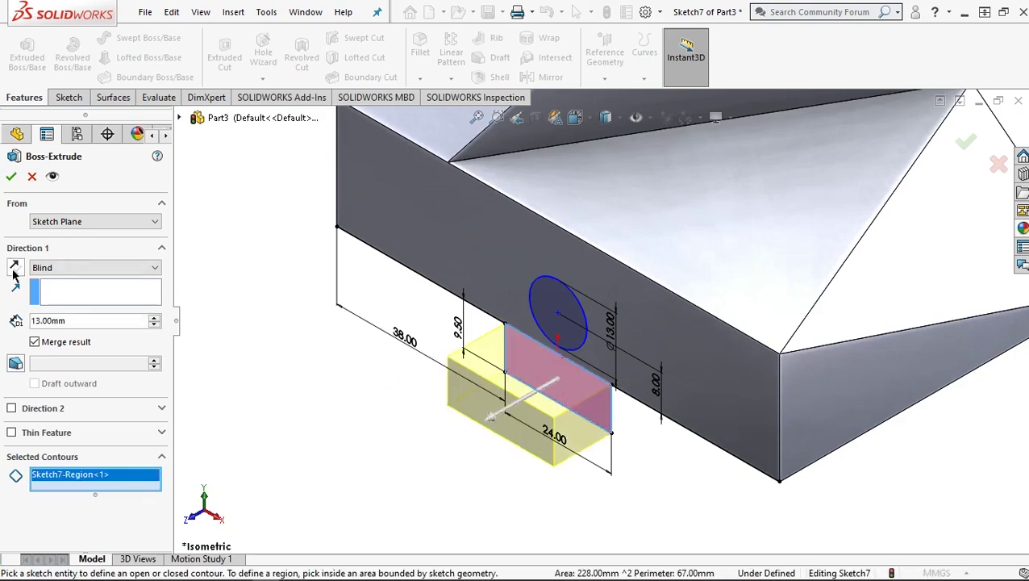
{"action": "left_click", "coordinate": [69, 271]}
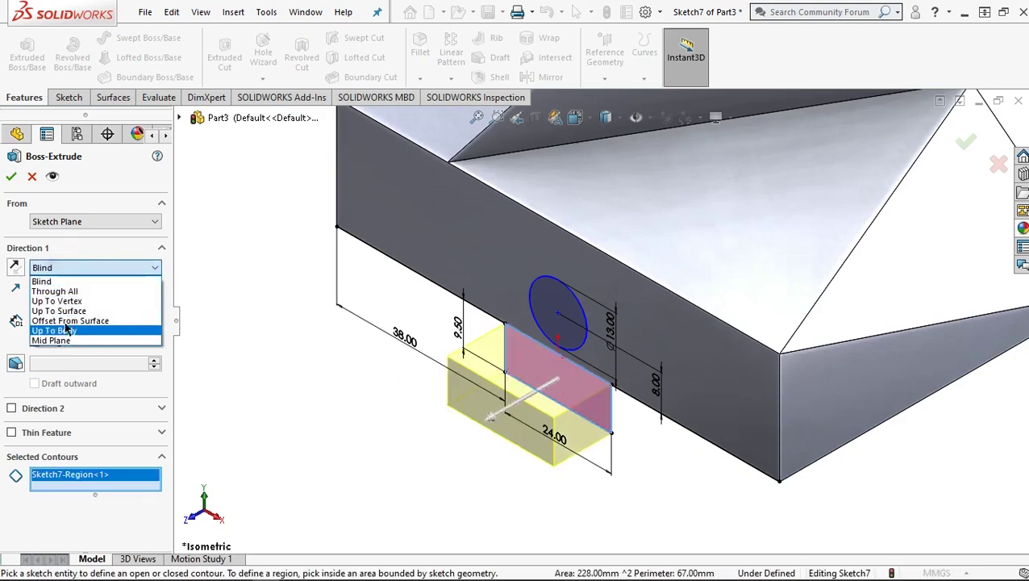
{"action": "left_click", "coordinate": [58, 311]}
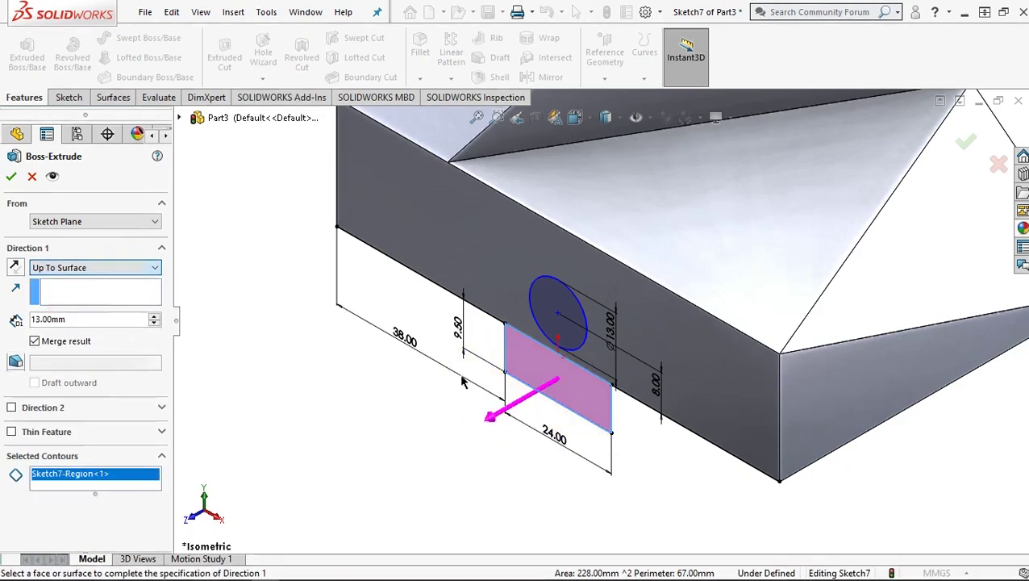
{"action": "scroll", "coordinate": [617, 333], "scroll_direction": "up", "scroll_amount": 5}
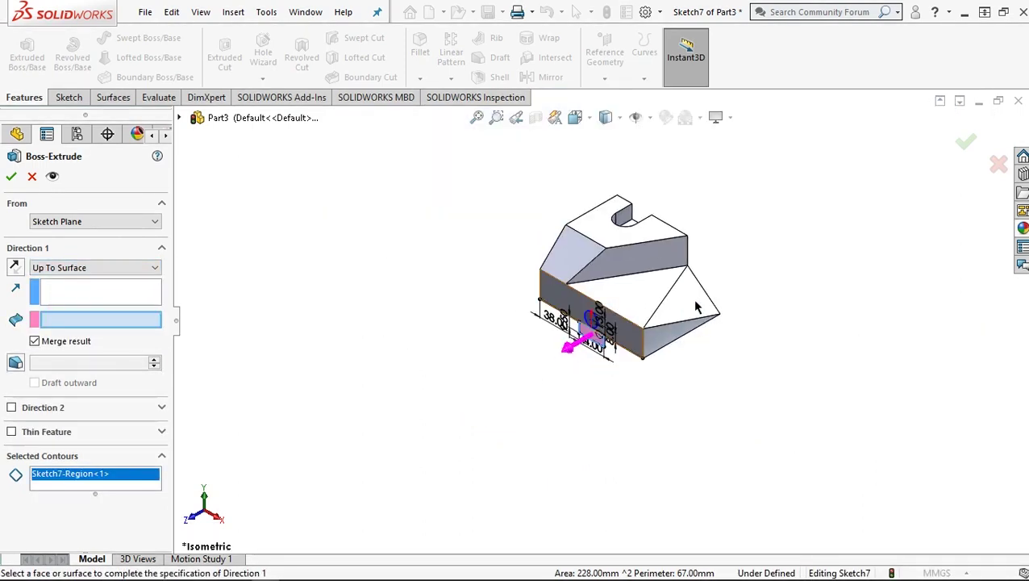
{"action": "middle_click_drag", "start_coordinate": [699, 306], "coordinate": [678, 275]}
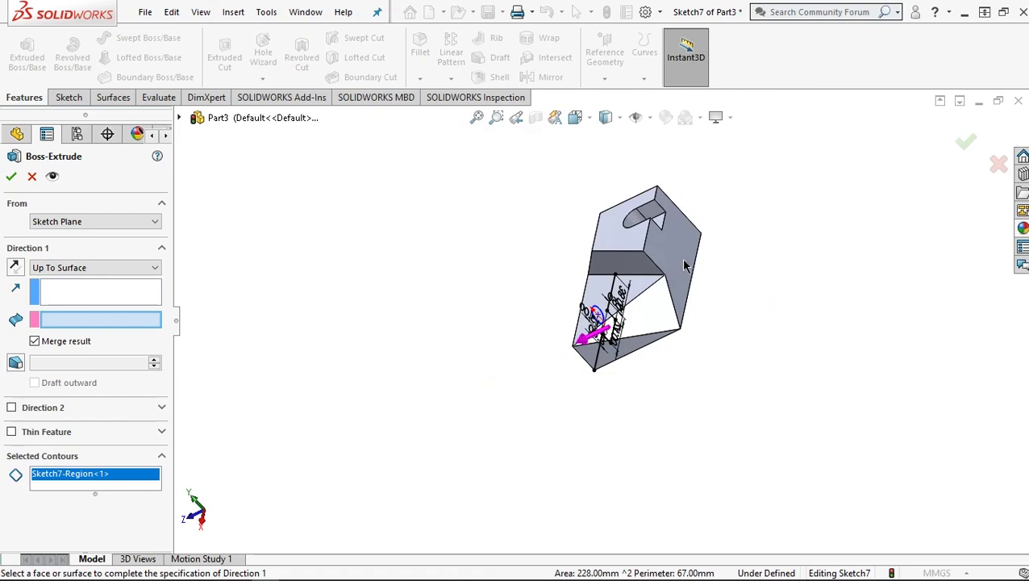
{"action": "scroll", "coordinate": [682, 269], "scroll_direction": "down", "scroll_amount": 3}
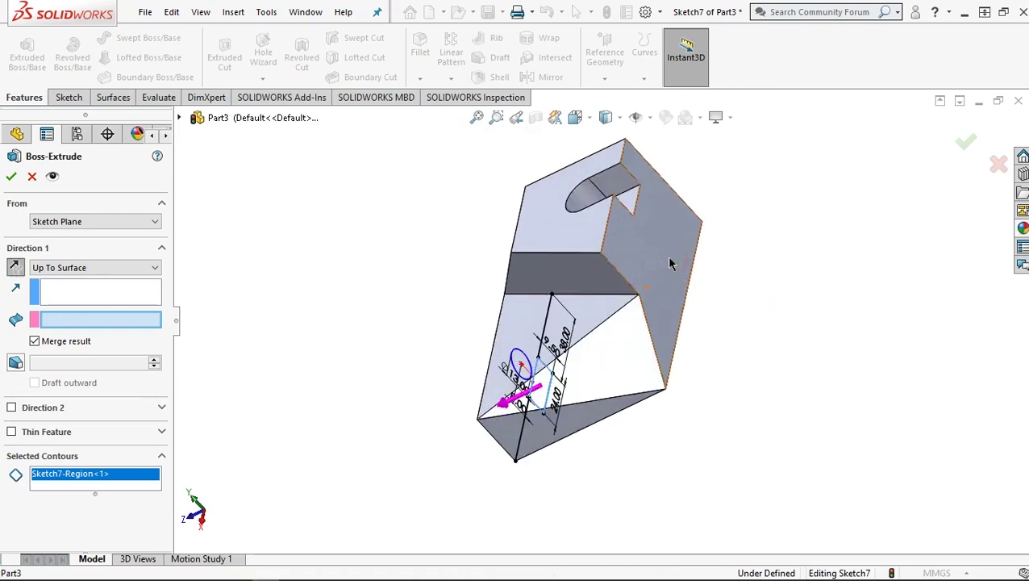
{"action": "left_click", "coordinate": [669, 262]}
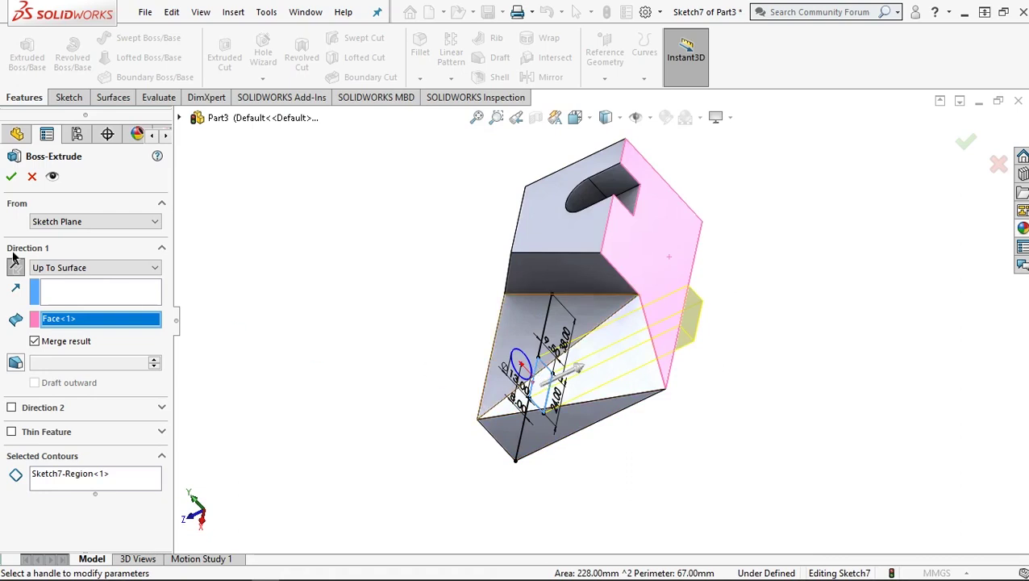
{"action": "left_click", "coordinate": [10, 176]}
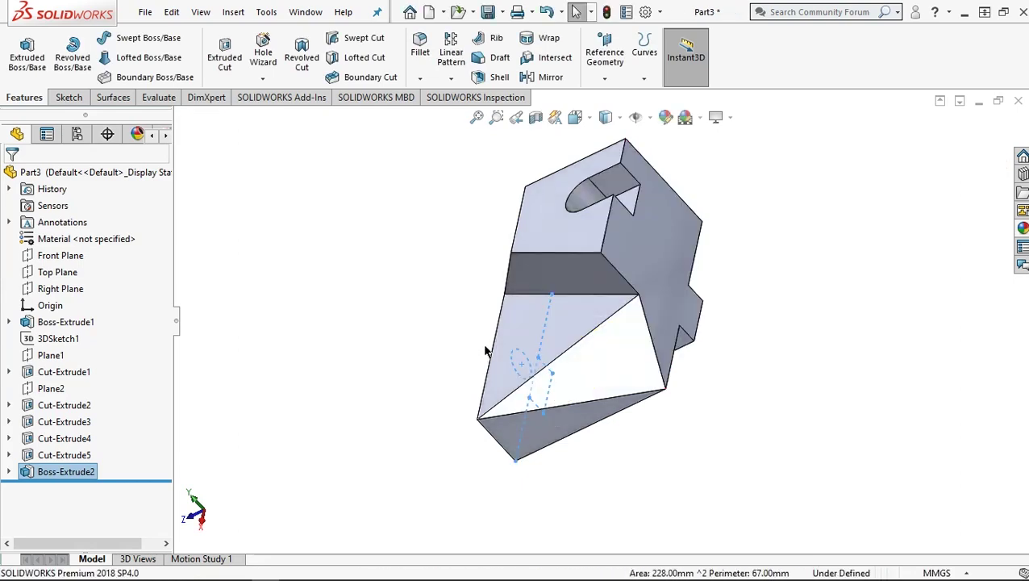
{"action": "mouse_move", "coordinate": [536, 308]}
{"action": "middle_mouse_down"}
{"action": "mouse_move", "coordinate": [563, 271]}
{"action": "mouse_move", "coordinate": [546, 302]}
{"action": "middle_mouse_up"}
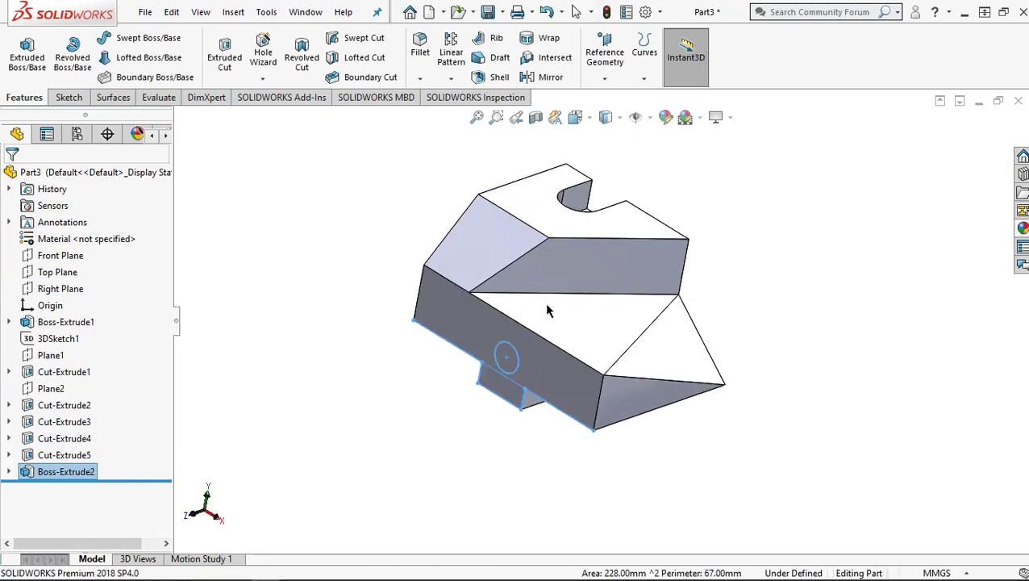
Step: Start an extruded cut from Sketch7 under Boss-Extrude2, previewing a 13.00 mm blind cut
{"action": "scroll", "coordinate": [637, 270], "scroll_direction": "down", "scroll_amount": 2}
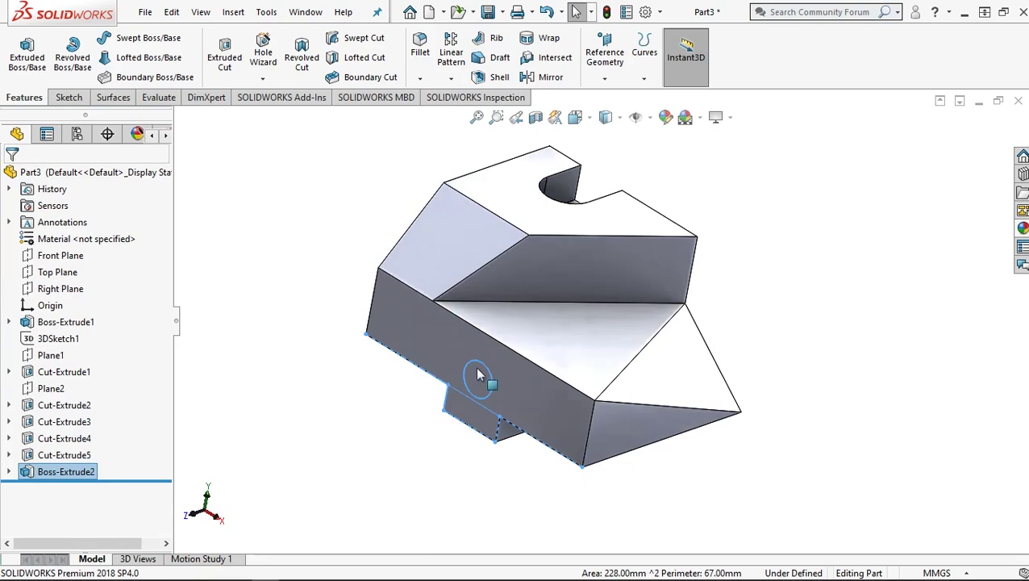
{"action": "left_click", "coordinate": [8, 471]}
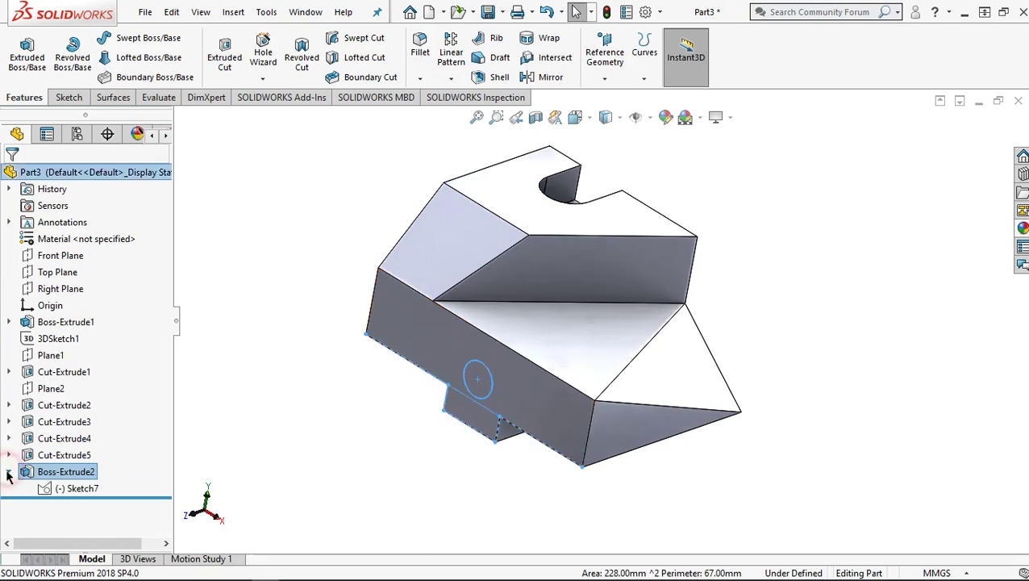
{"action": "left_click", "coordinate": [71, 488]}
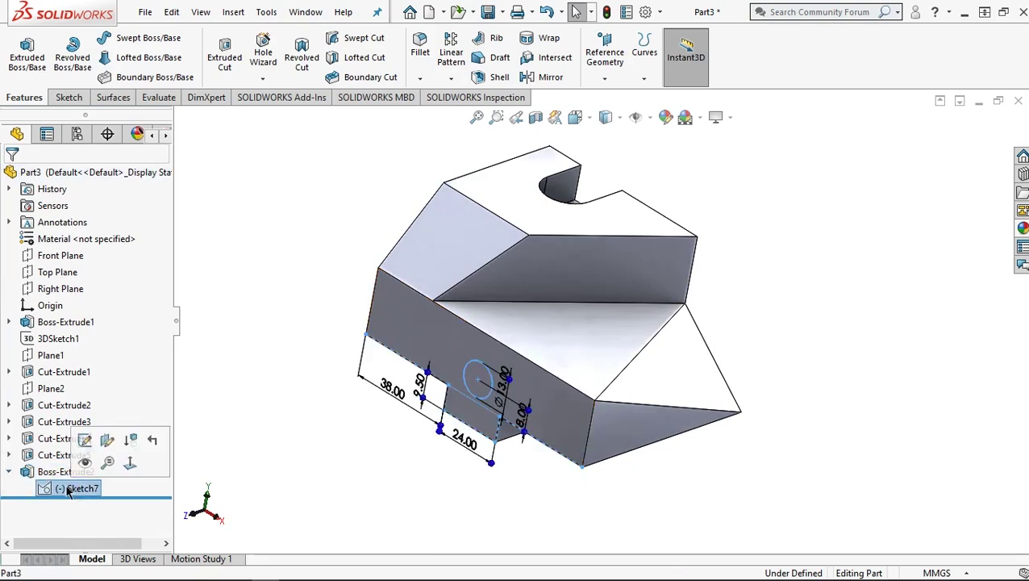
{"action": "left_click", "coordinate": [227, 66]}
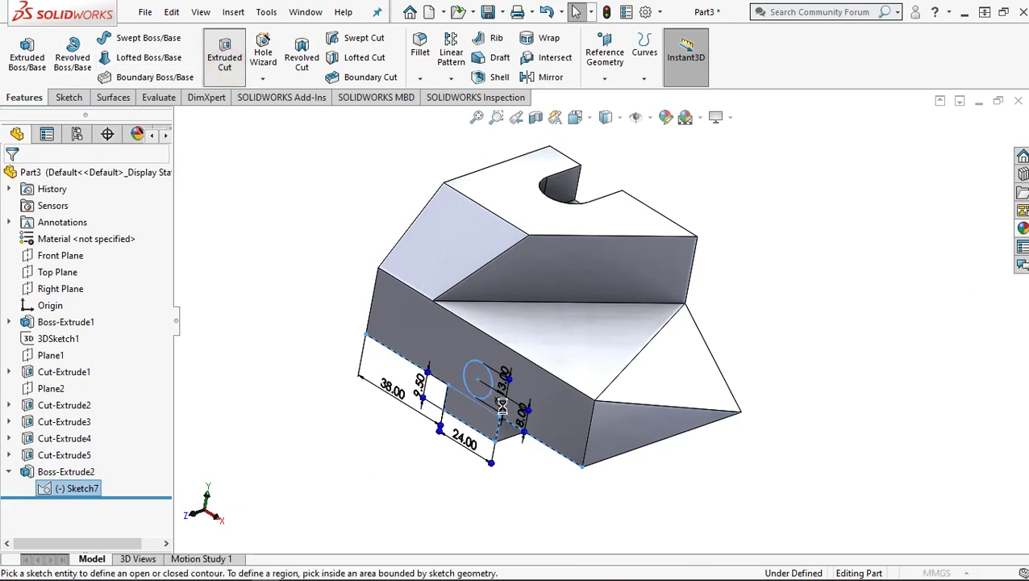
{"action": "scroll", "coordinate": [485, 379], "scroll_direction": "down", "scroll_amount": 2}
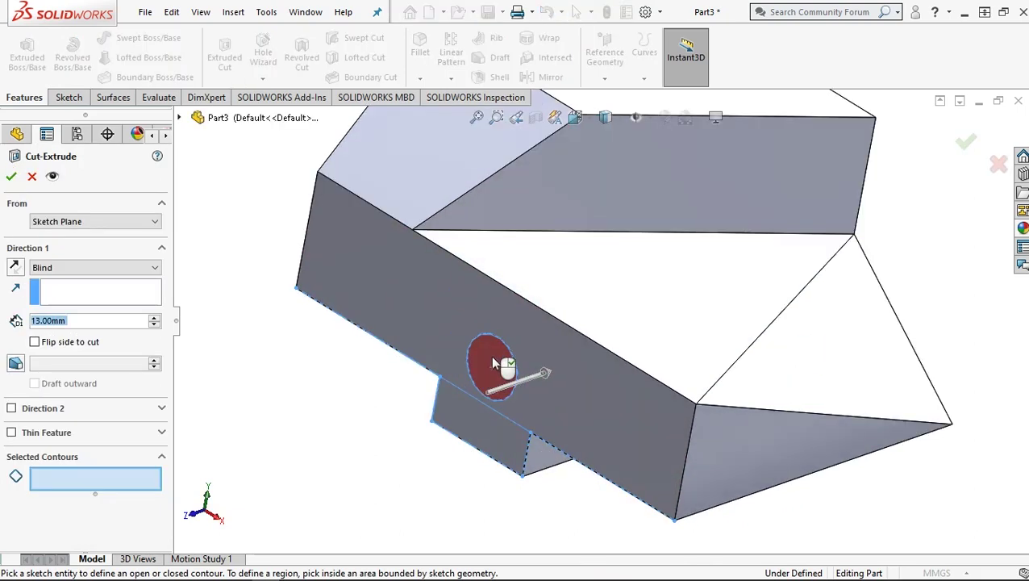
Step: Cut the Ø13 circle region Up To Surface, ending at the cross-shaped back face
{"action": "left_click", "coordinate": [492, 355]}
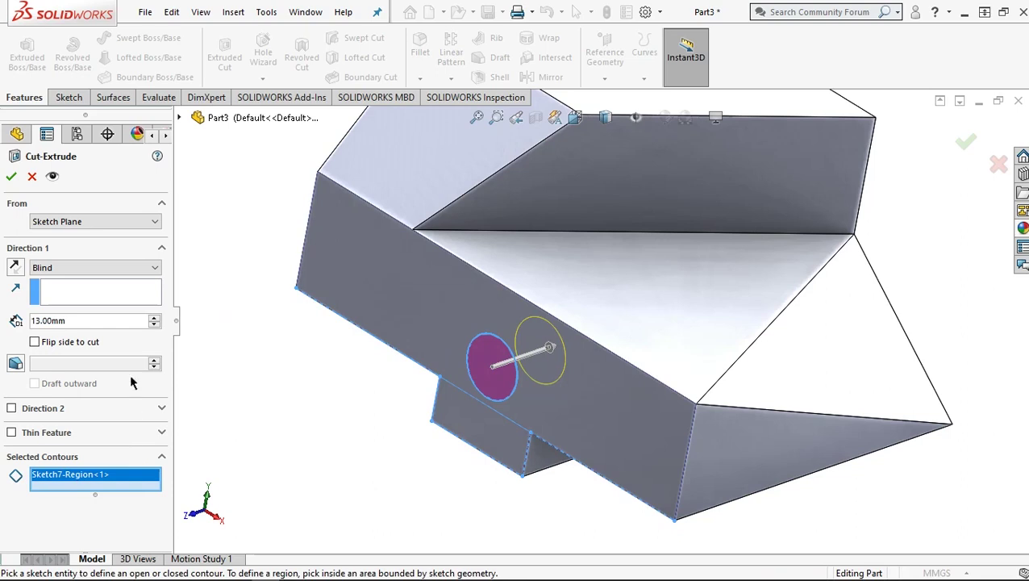
{"action": "left_click", "coordinate": [78, 270]}
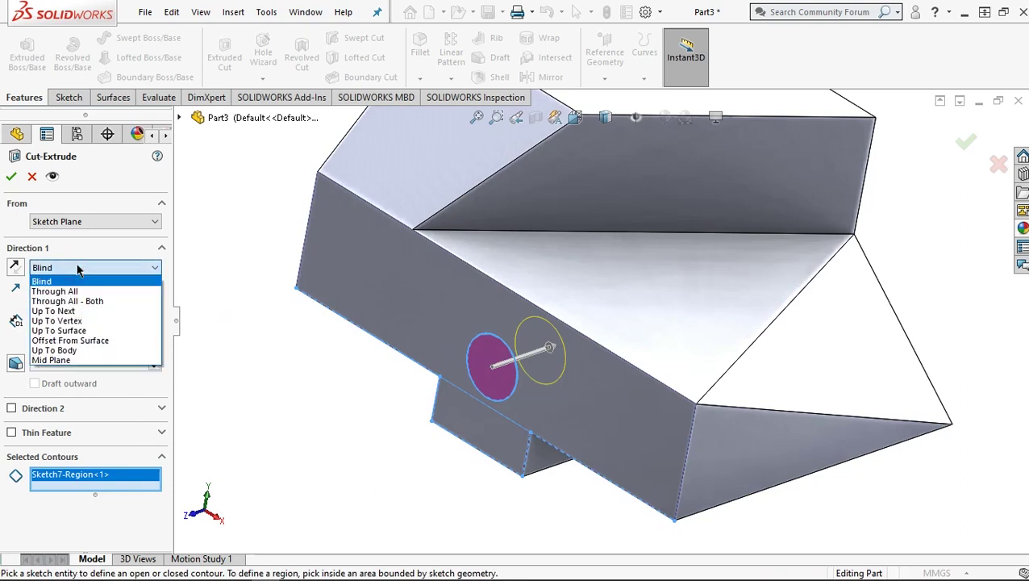
{"action": "left_click", "coordinate": [81, 331]}
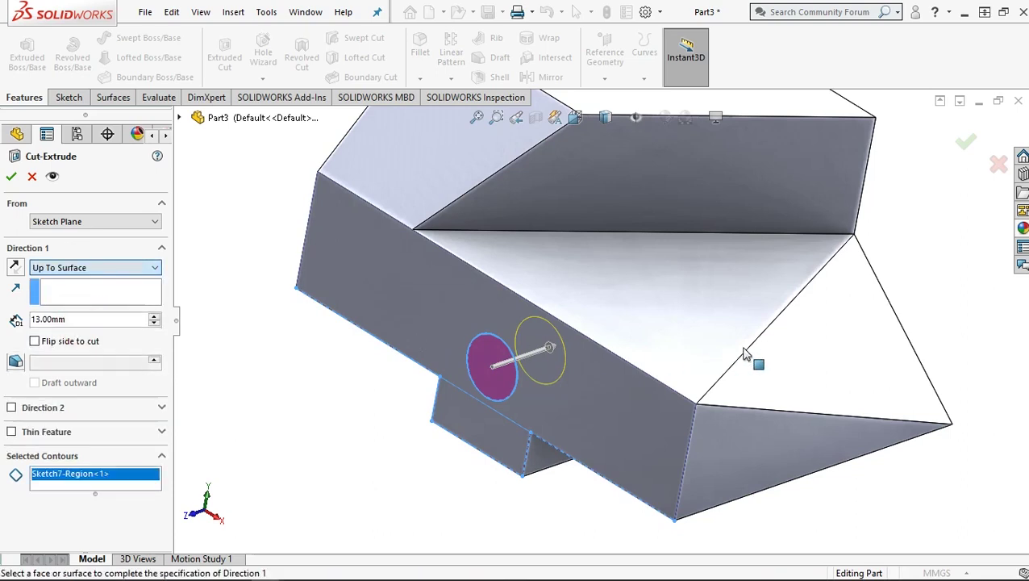
{"action": "left_click", "coordinate": [779, 326]}
{"action": "mouse_move", "coordinate": [779, 331]}
{"action": "middle_mouse_down"}
{"action": "mouse_move", "coordinate": [686, 363]}
{"action": "mouse_move", "coordinate": [813, 305]}
{"action": "middle_mouse_up"}
{"action": "scroll", "coordinate": [921, 285], "scroll_direction": "up", "scroll_amount": 3}
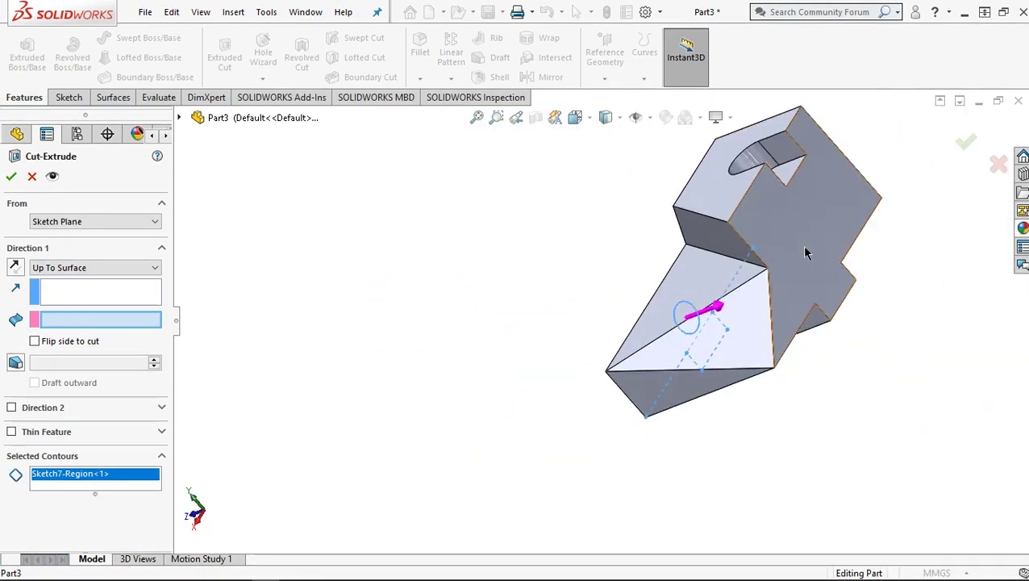
{"action": "scroll", "coordinate": [809, 253], "scroll_direction": "down", "scroll_amount": 2}
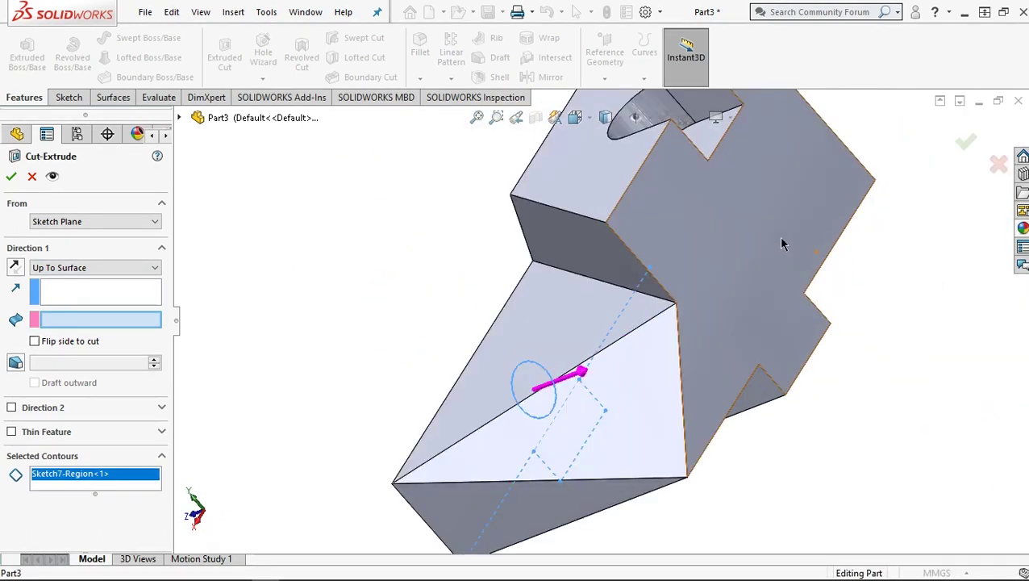
{"action": "left_click", "coordinate": [717, 248]}
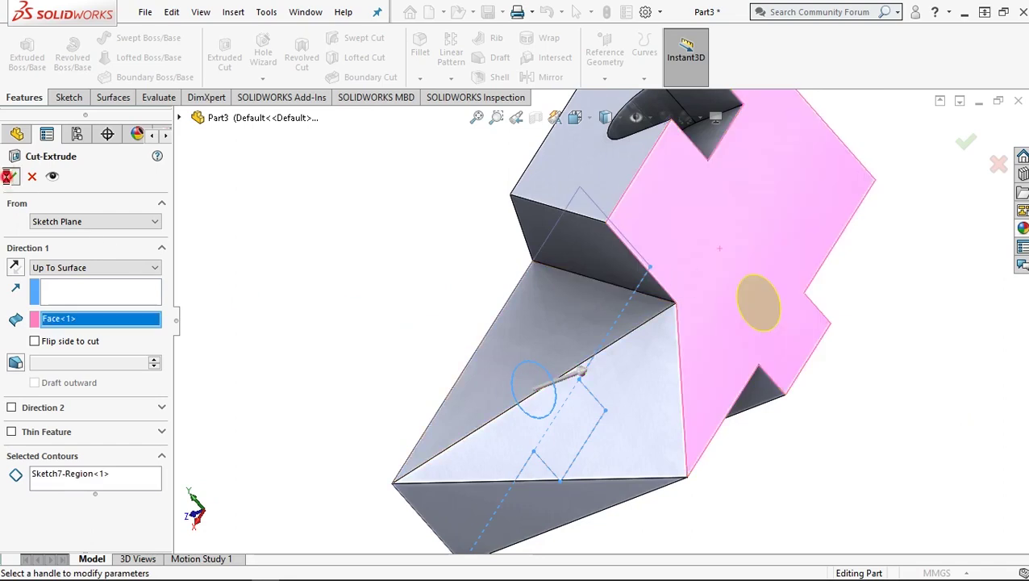
Step: Accept the hole as Cut-Extrude6 and return to an isometric, zoom-to-fit view
{"action": "left_click", "coordinate": [10, 177]}
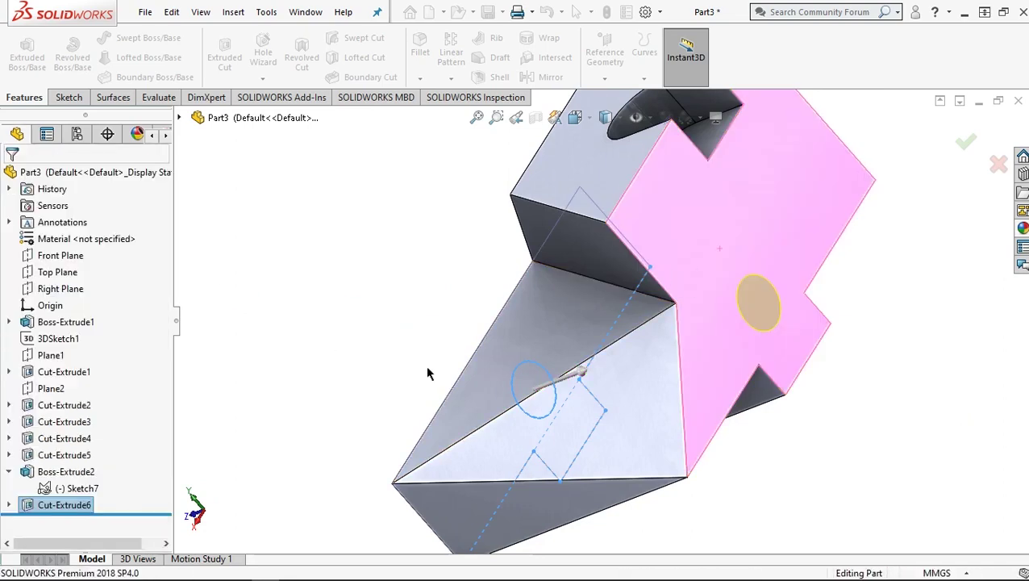
{"action": "left_click", "coordinate": [417, 323]}
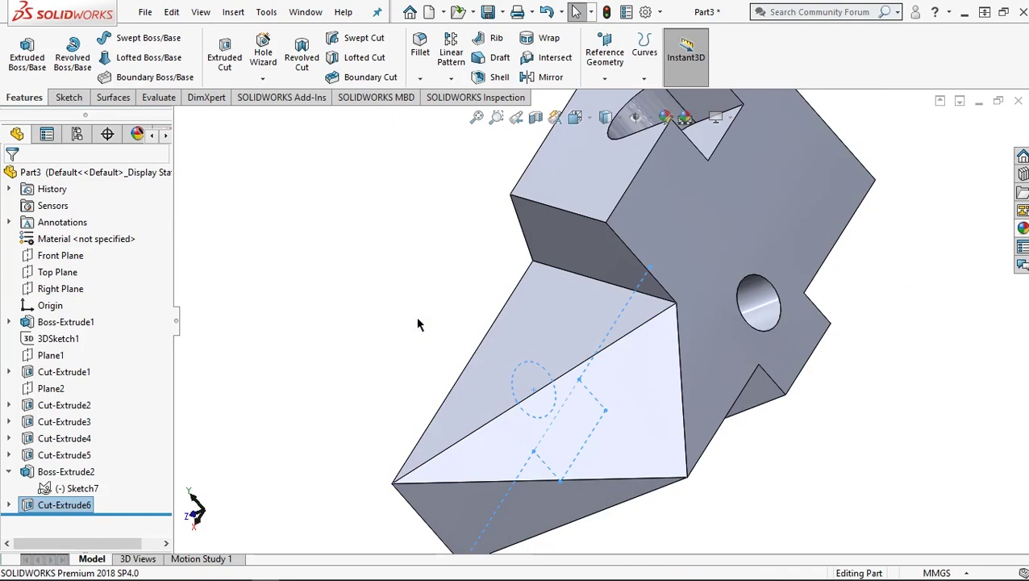
{"action": "key", "text": "ctrl+7"}
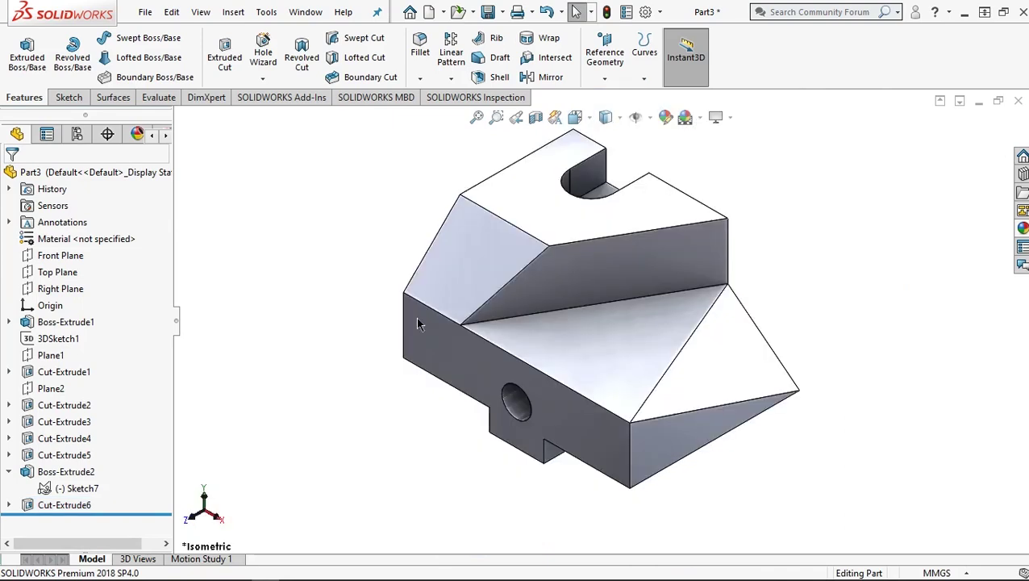
{"action": "key", "text": "f"}
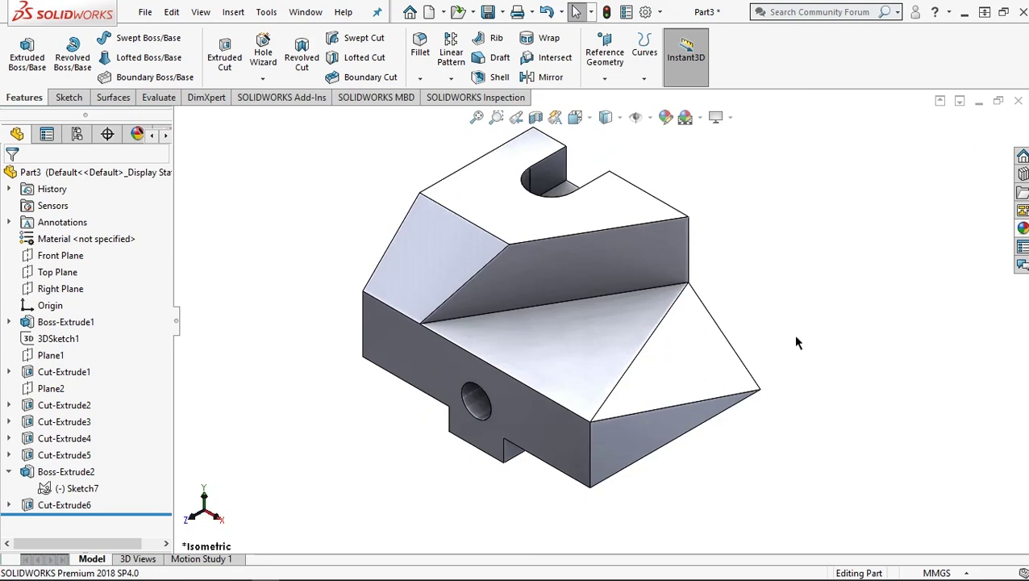
Step: Apply a pink colour appearance to the whole part via Edit Appearance
{"action": "left_click", "coordinate": [664, 118]}
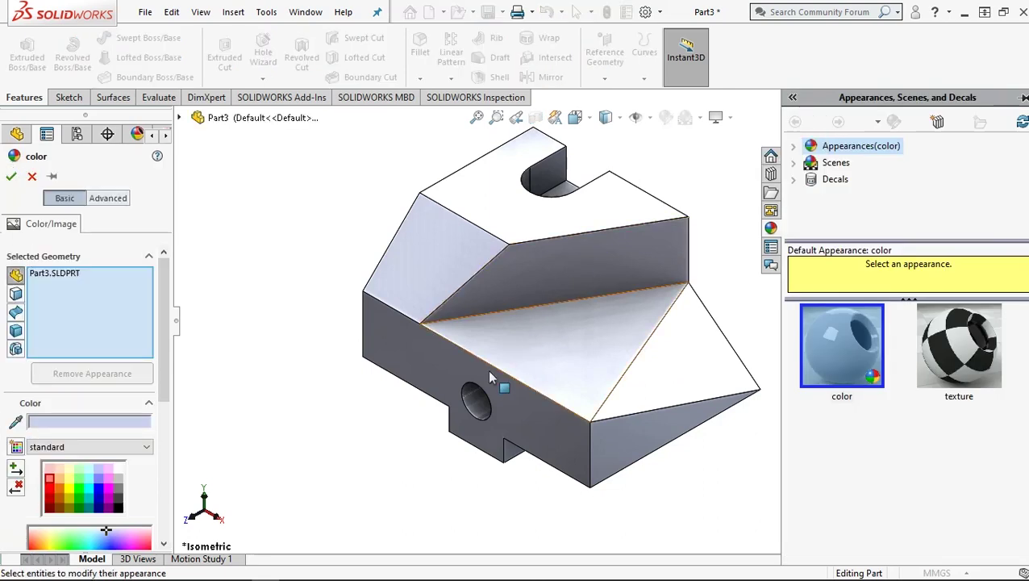
{"action": "left_click", "coordinate": [50, 481]}
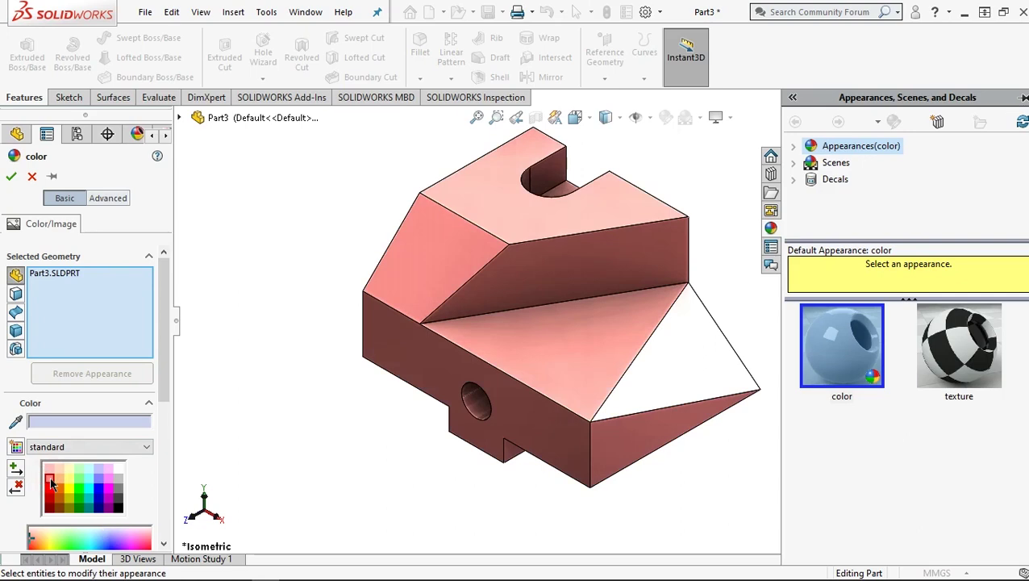
{"action": "left_click", "coordinate": [12, 177]}
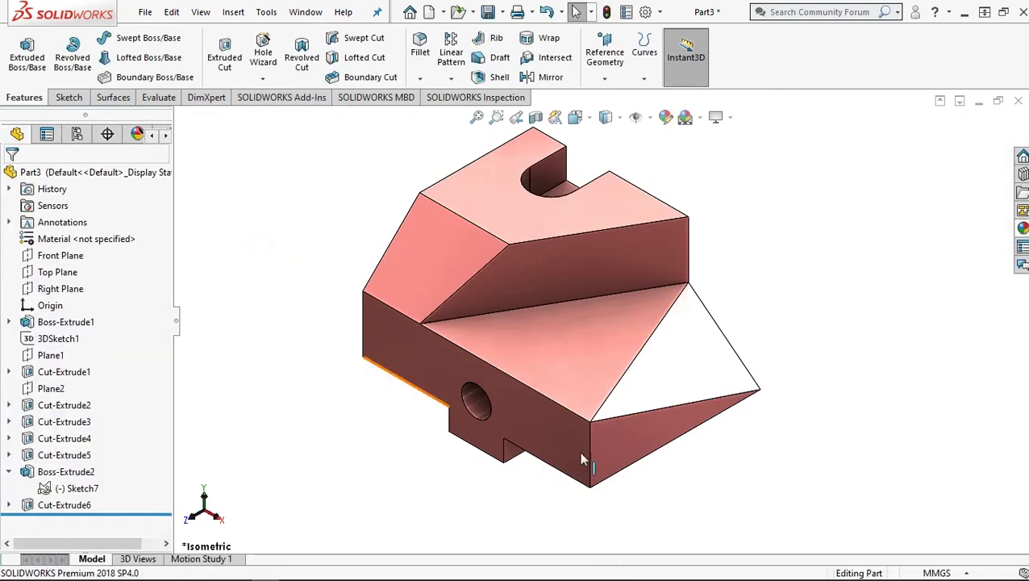
{"action": "mouse_move", "coordinate": [725, 447]}
{"action": "middle_mouse_down"}
{"action": "mouse_move", "coordinate": [356, 511]}
{"action": "mouse_move", "coordinate": [253, 516]}
{"action": "middle_mouse_up"}
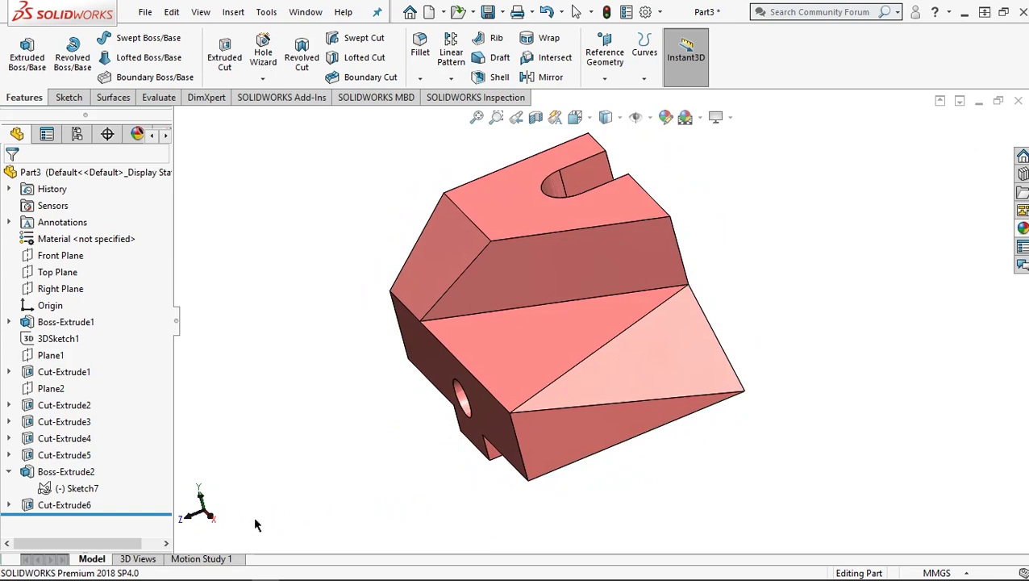
{"action": "mouse_move", "coordinate": [758, 482]}
{"action": "middle_mouse_down"}
{"action": "mouse_move", "coordinate": [742, 463]}
{"action": "mouse_move", "coordinate": [758, 379]}
{"action": "mouse_move", "coordinate": [745, 296]}
{"action": "mouse_move", "coordinate": [739, 395]}
{"action": "mouse_move", "coordinate": [669, 432]}
{"action": "mouse_move", "coordinate": [471, 450]}
{"action": "mouse_move", "coordinate": [463, 476]}
{"action": "mouse_move", "coordinate": [430, 492]}
{"action": "mouse_move", "coordinate": [358, 412]}
{"action": "middle_mouse_up"}
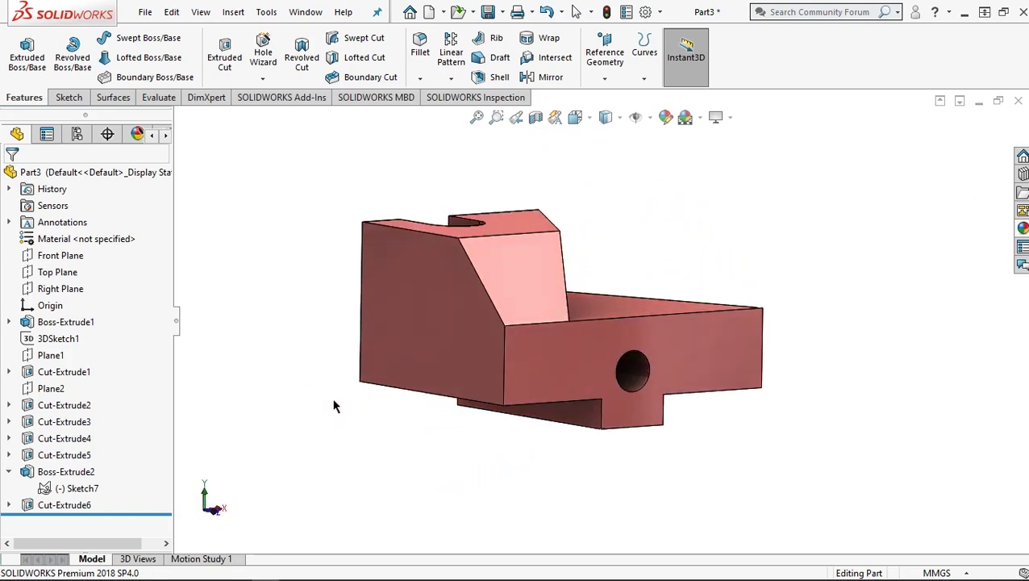
{"action": "key", "text": "ctrl+7"}
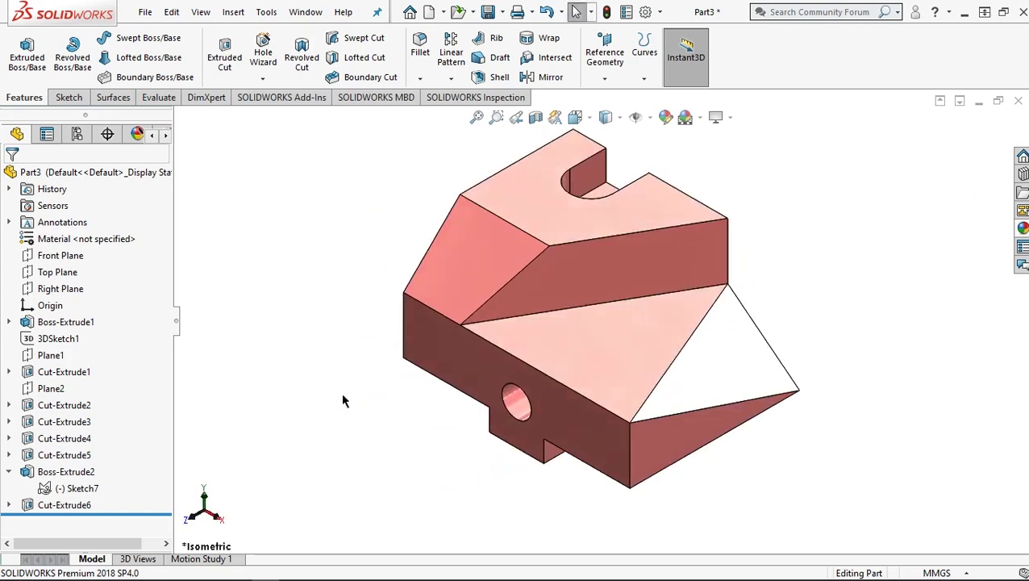